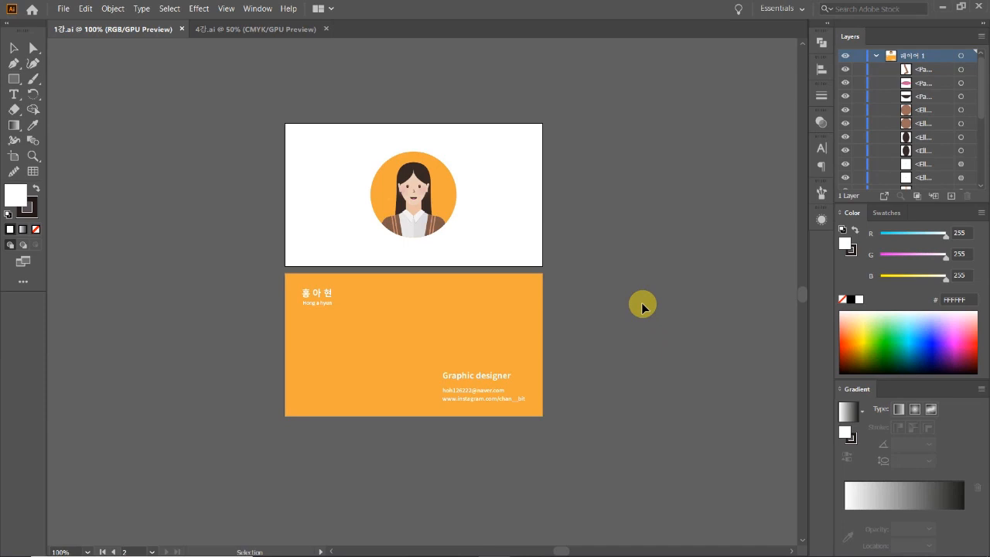
Pan over both reference cards, briefly select all their artwork, then deselect it.
drag(642, 256, 543, 271)
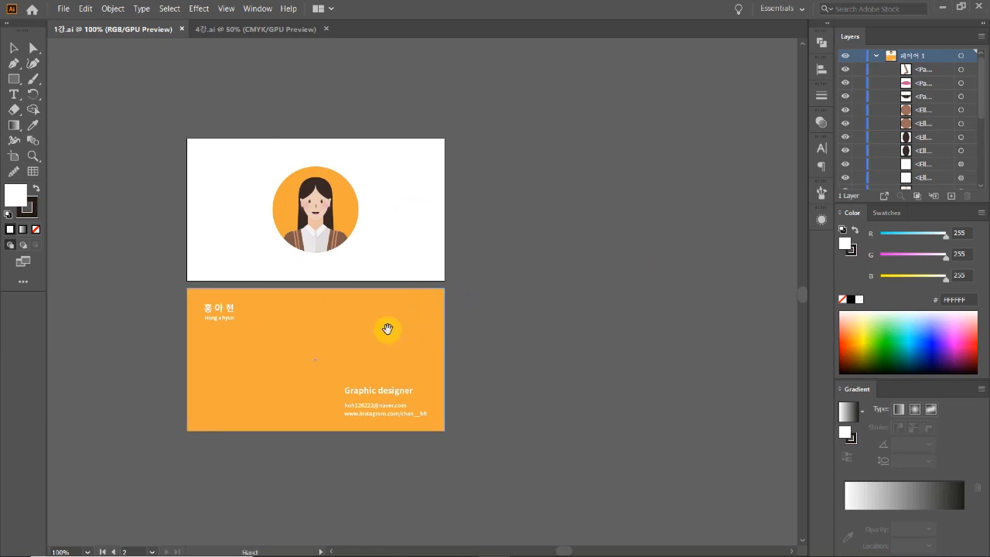
drag(384, 327, 442, 328)
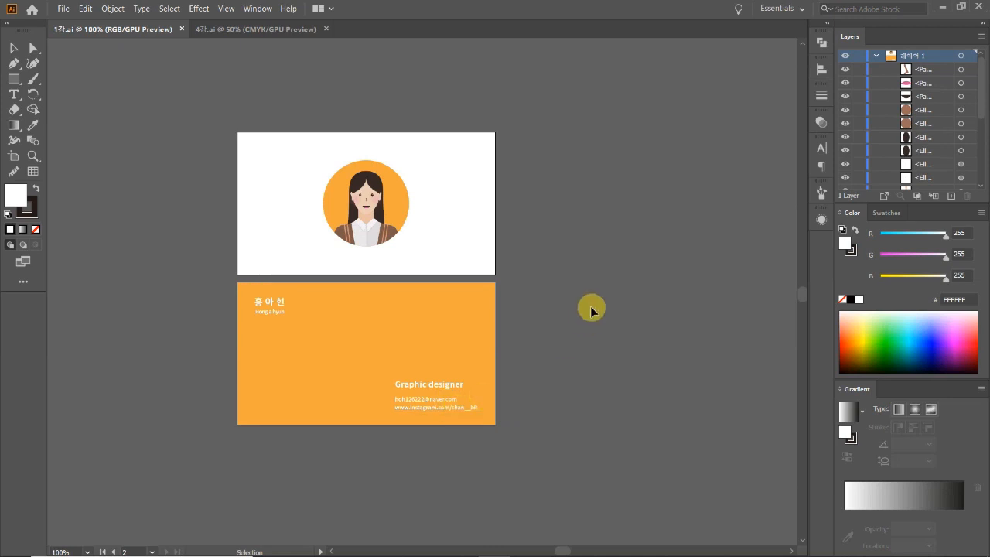
mouse_move(572, 433)
mouse_down()
mouse_move(249, 152)
mouse_move(212, 92)
mouse_up()
click(592, 253)
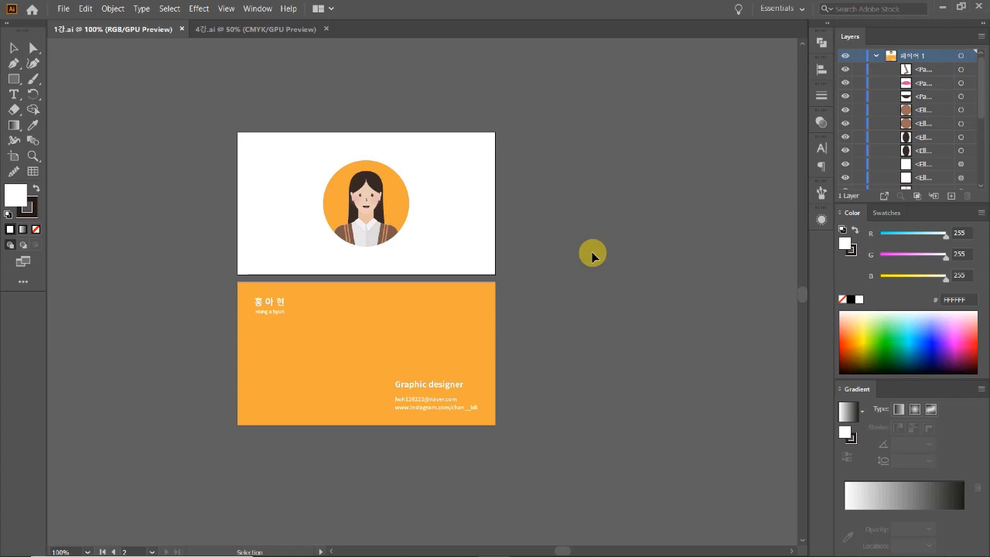
key(space)
drag(592, 247, 515, 239)
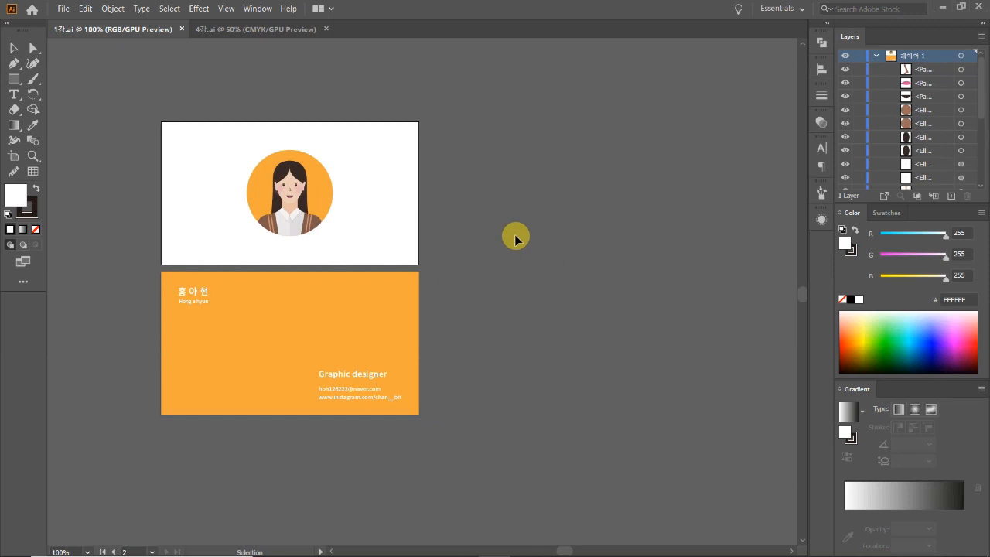
Check the front artboard's width and height in Artboard Options, closing without changes.
click(15, 162)
double_click(357, 193)
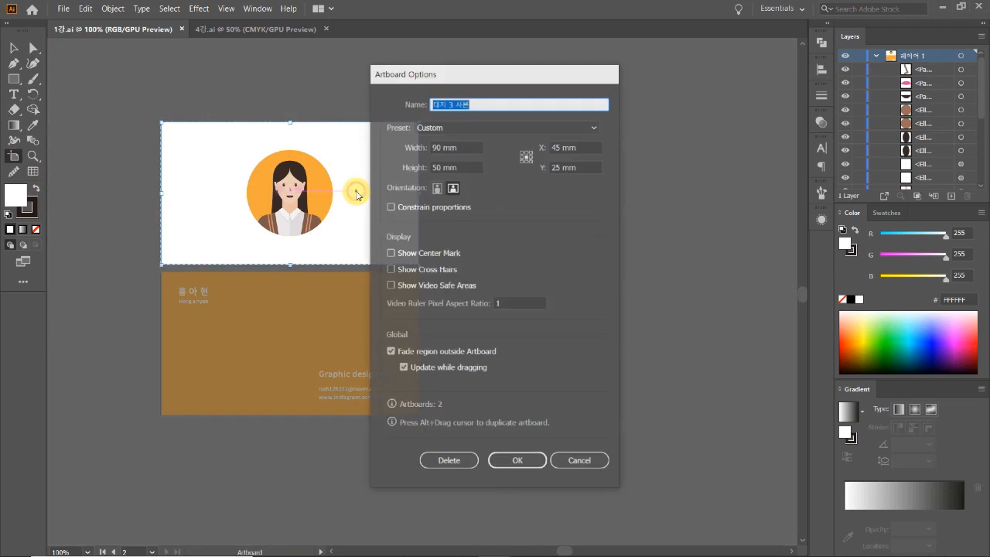
drag(515, 73, 592, 49)
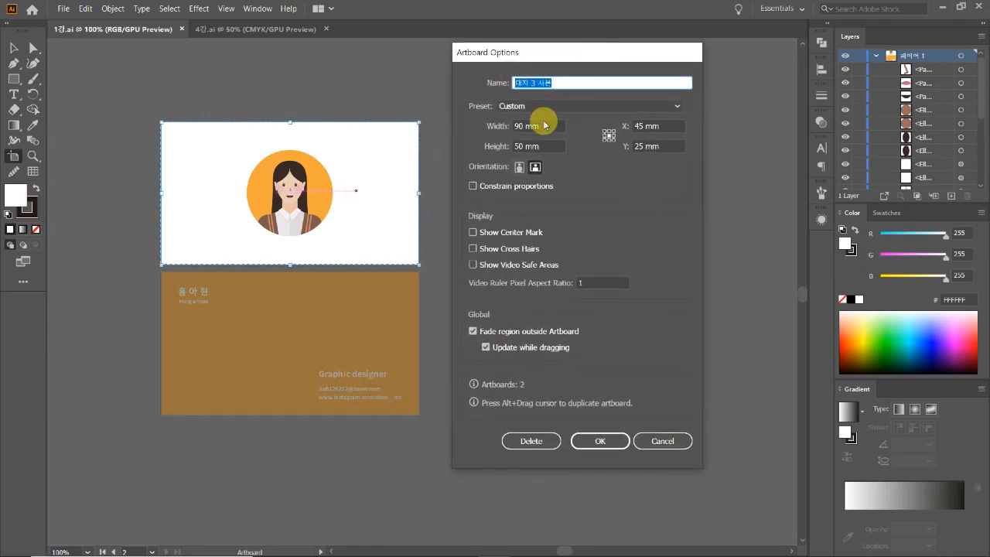
click(545, 125)
click(545, 146)
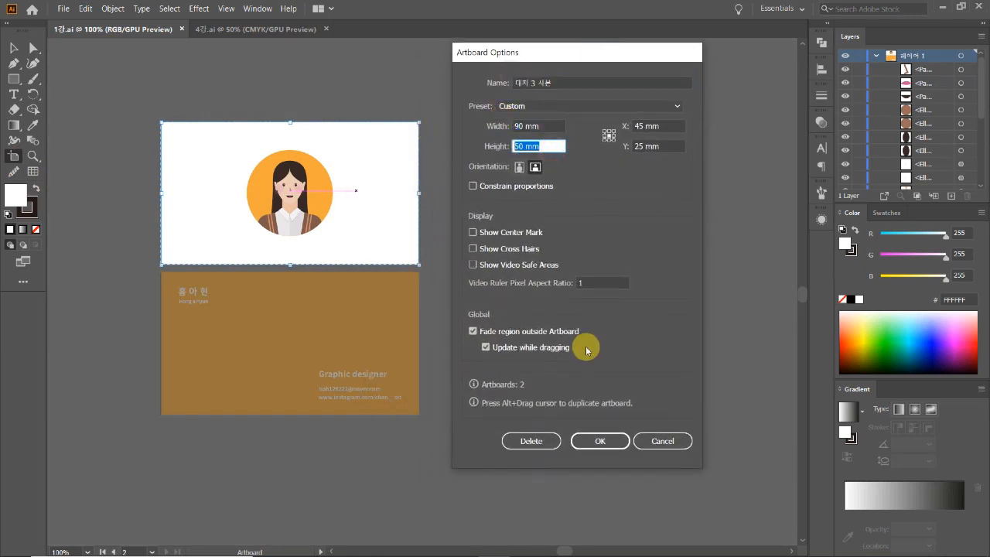
click(548, 127)
click(558, 146)
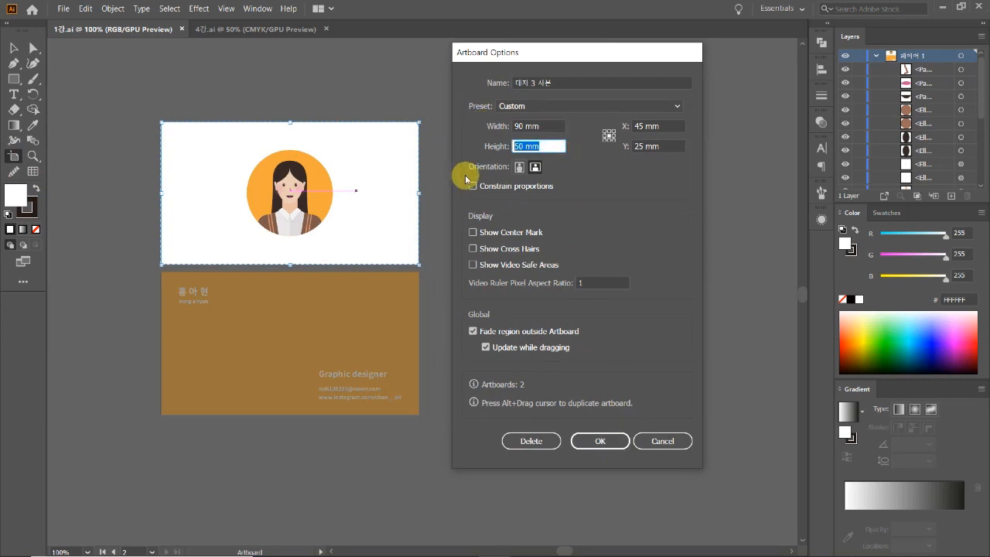
click(644, 445)
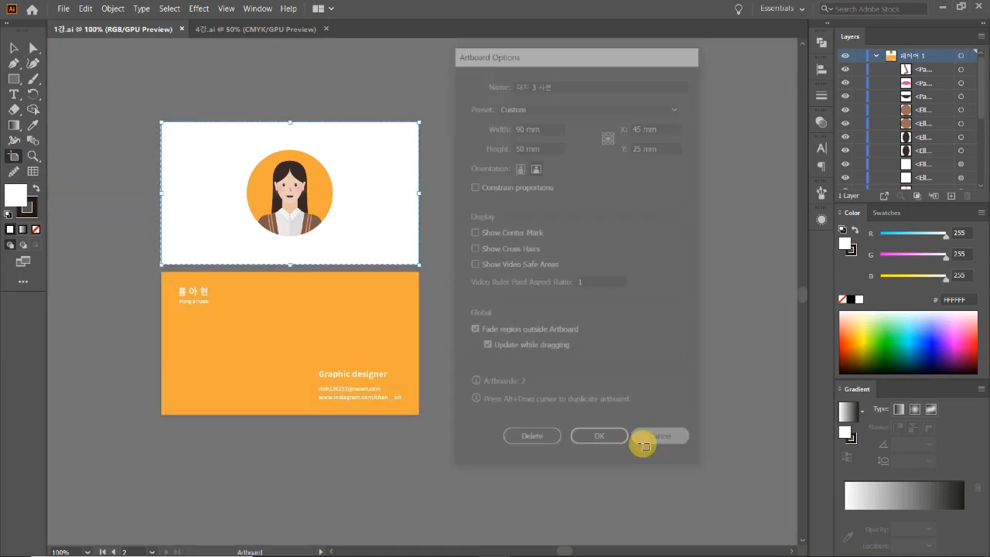
click(14, 48)
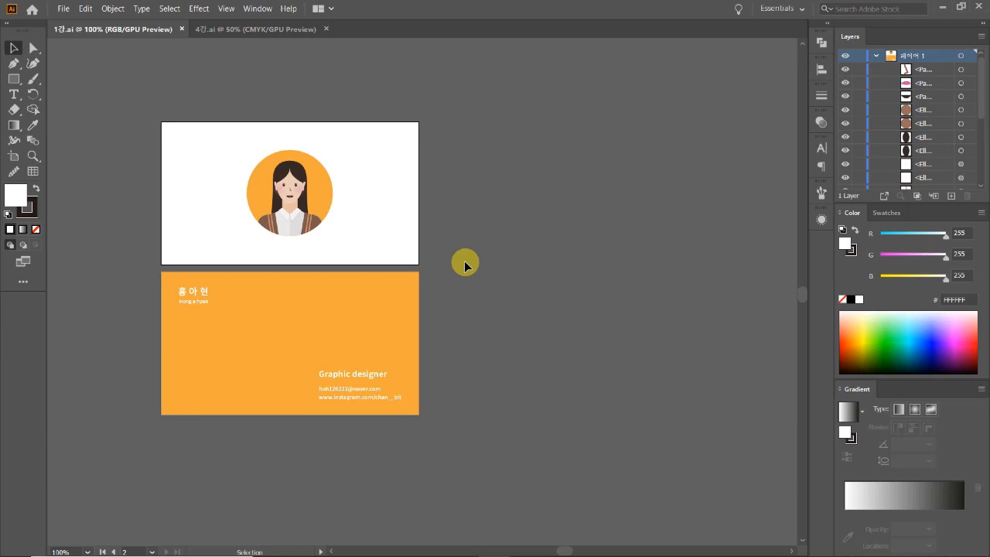
Create a new millimetre document with two 90 × 50 mm artboards, viewed at 100%.
click(65, 8)
click(68, 9)
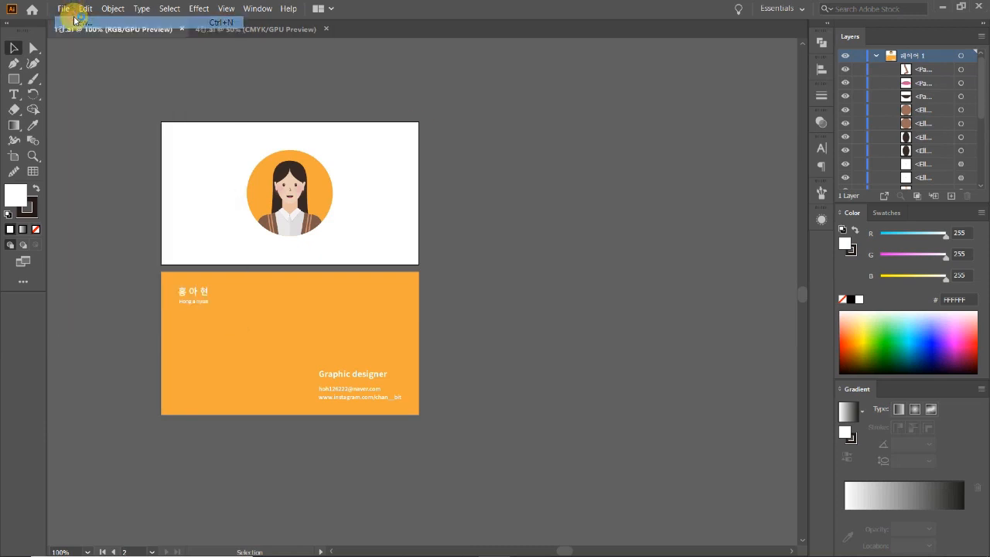
key(ctrl+n)
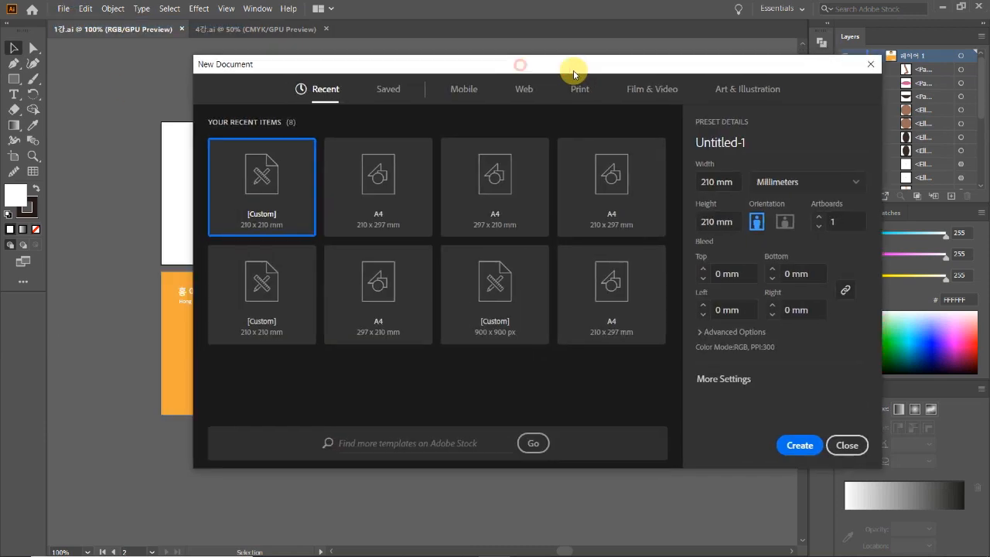
click(836, 176)
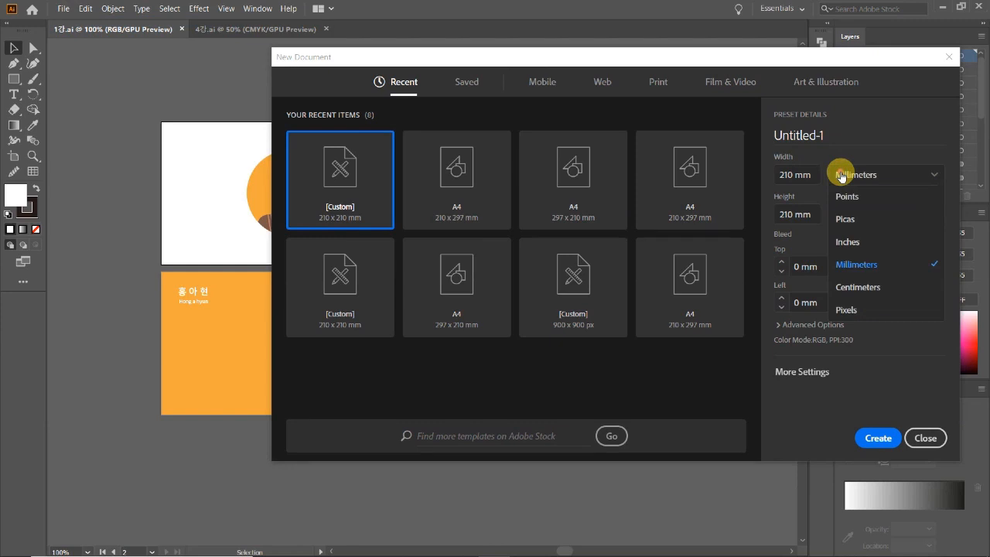
click(826, 177)
double_click(795, 172)
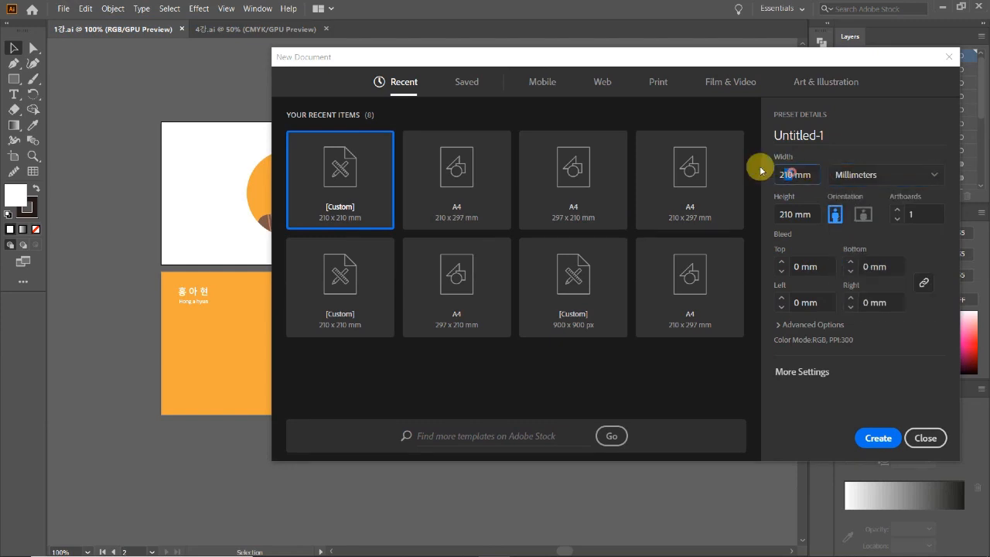
text(90)
double_click(789, 214)
text(50)
click(899, 211)
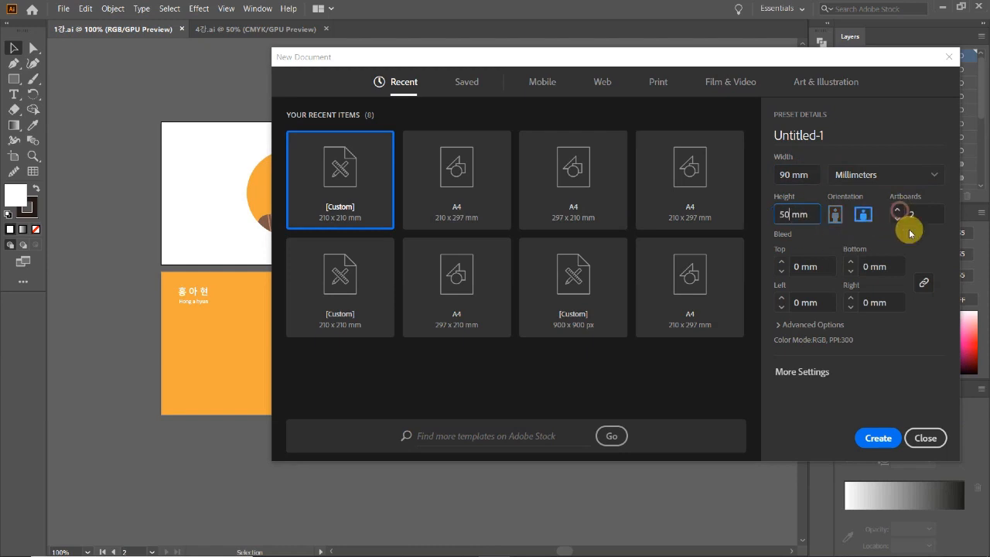
click(875, 438)
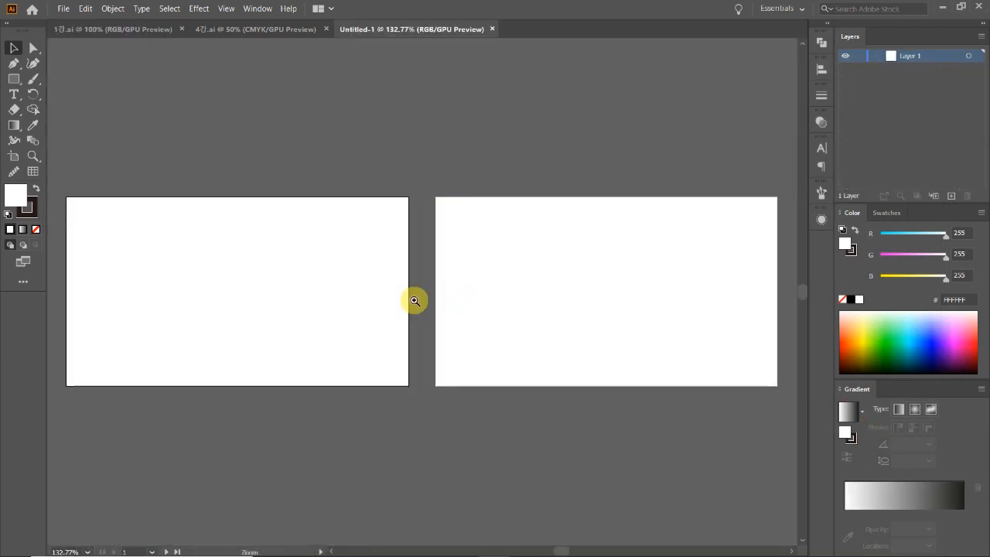
key(ctrl+1)
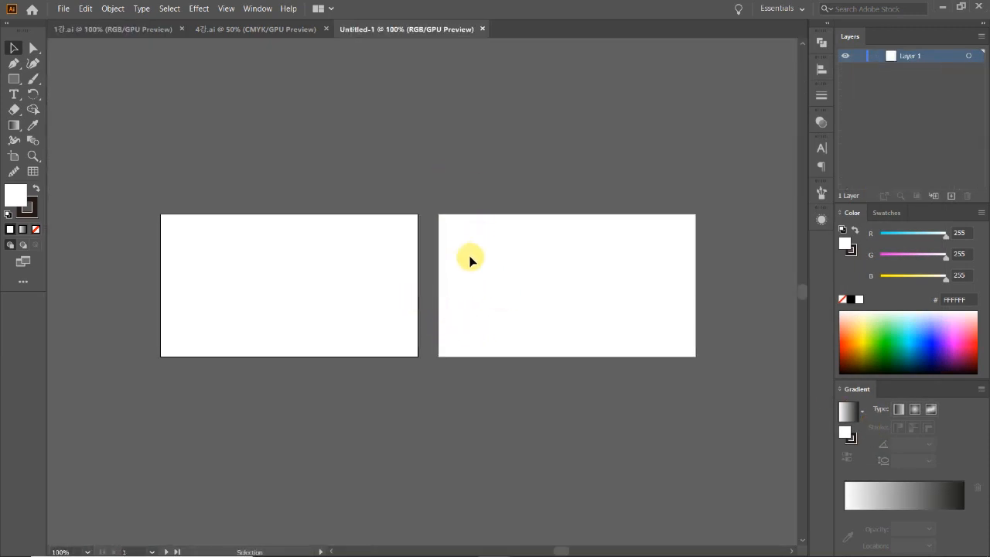
Move artboard 2 directly below artboard 1 in Untitled-1.
click(14, 155)
click(573, 280)
drag(573, 280, 299, 428)
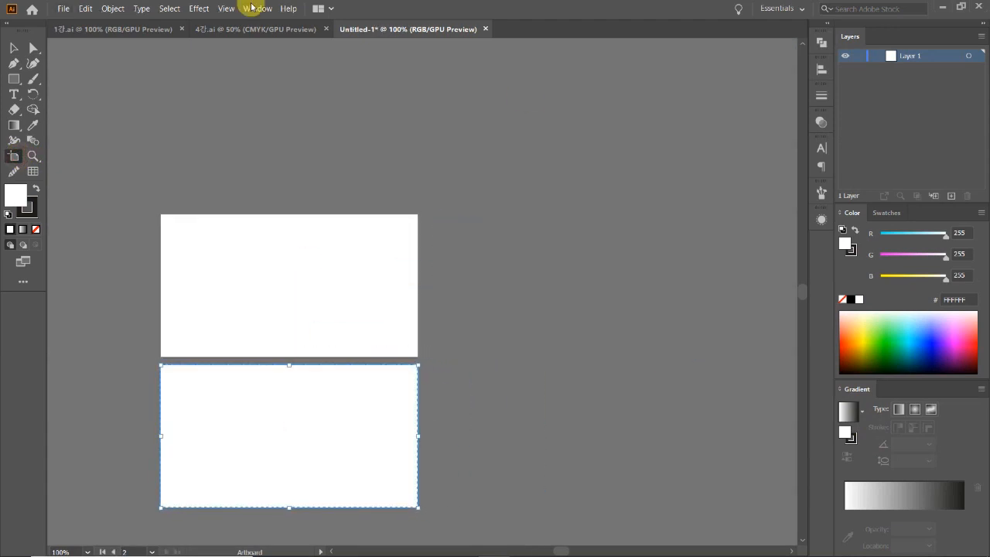
click(14, 47)
drag(526, 393, 647, 319)
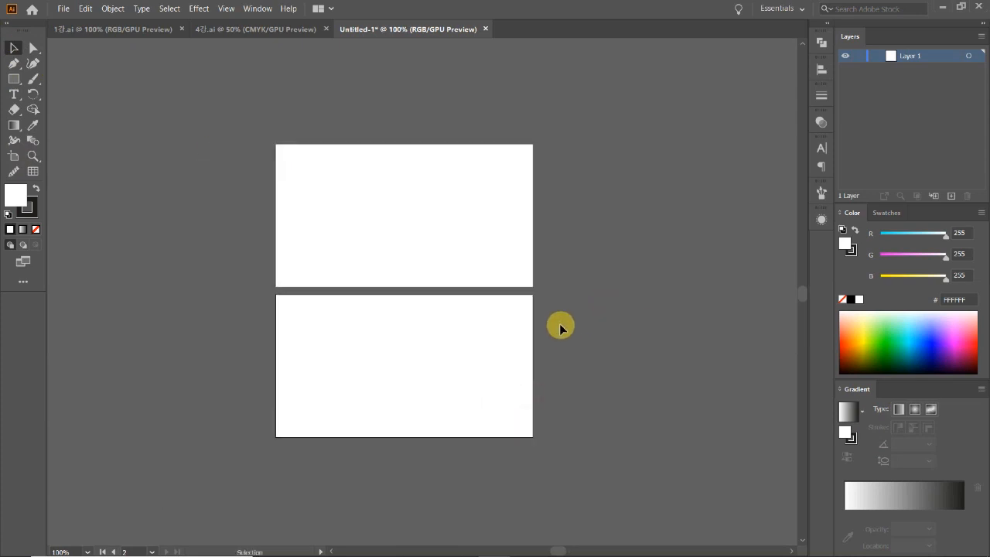
ctrl+click(415, 278)
ctrl+alt+click(418, 280)
drag(424, 347, 425, 338)
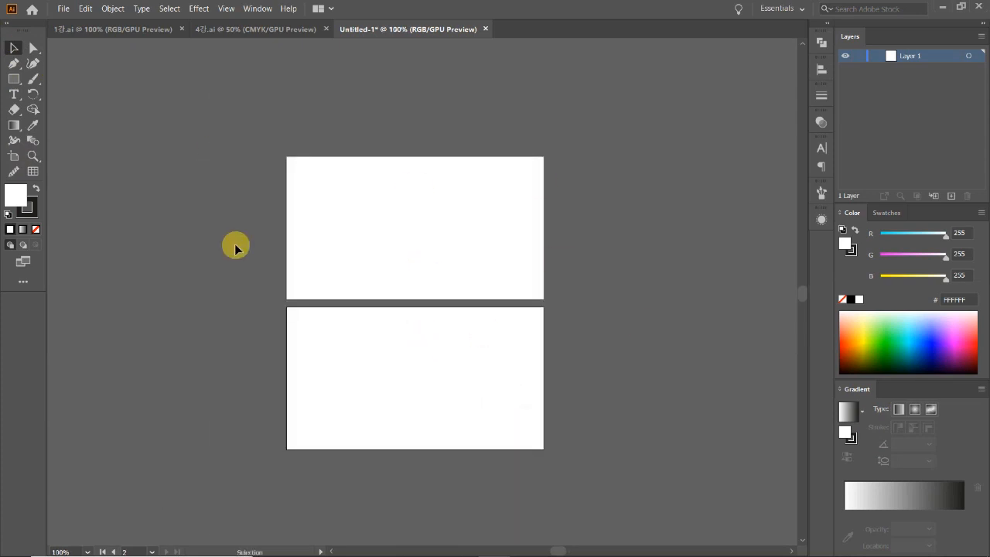
Switch to 1강.ai and zoom in on the reference business card.
click(128, 28)
drag(337, 270, 422, 305)
ctrl+click(378, 292)
drag(424, 339, 407, 317)
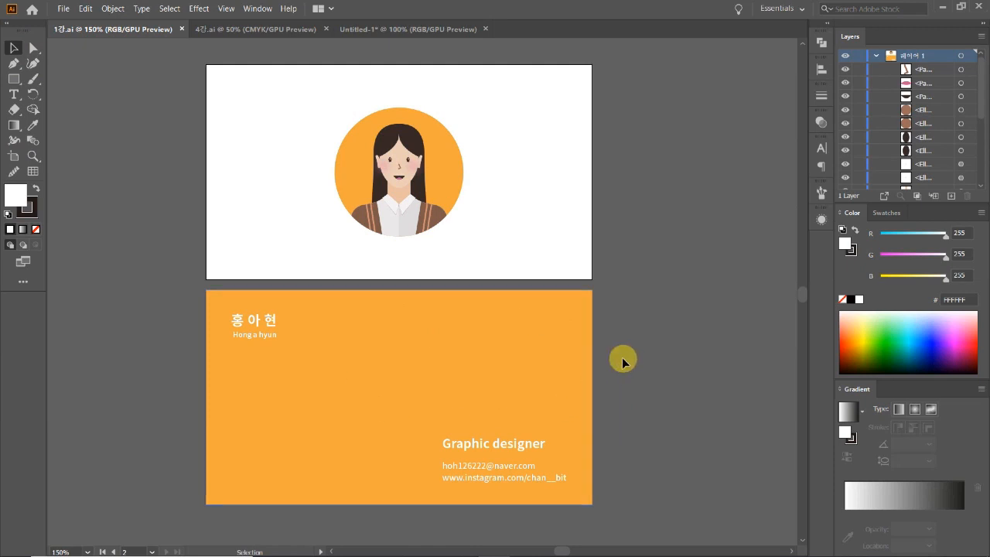
click(670, 317)
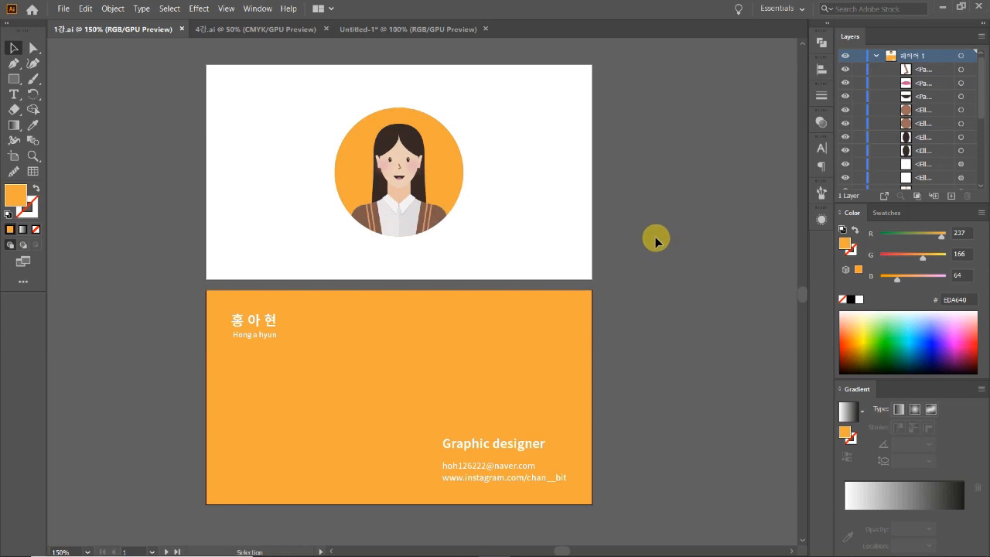
In 4강.ai, select the blue circle portrait and face parts, excluding the pink card background.
click(255, 29)
scroll(422, 422, down, 1)
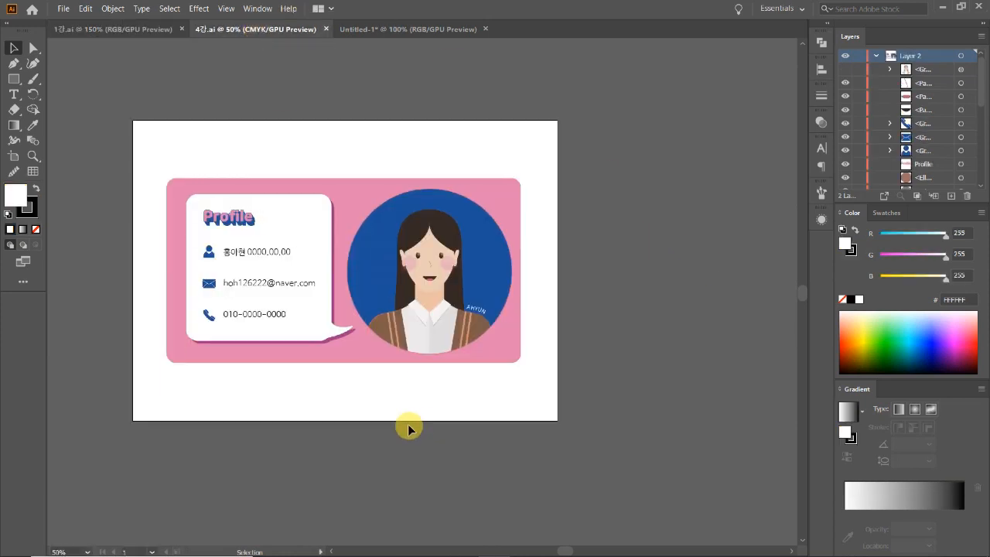
click(492, 282)
drag(492, 278, 630, 301)
key(ctrl+z)
drag(549, 399, 363, 157)
shift+click(367, 187)
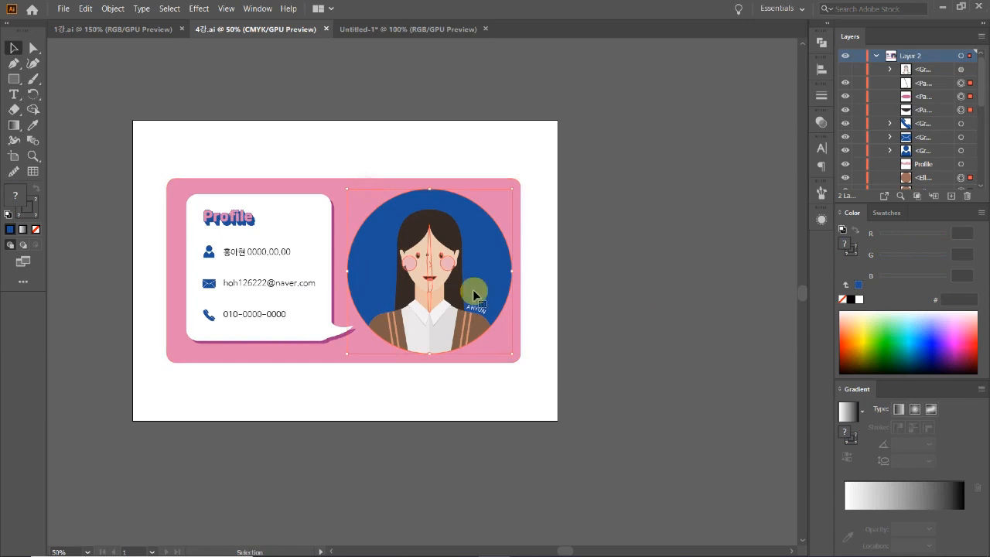
Paste the portrait into Untitled-1's top artboard, shrink it, and zoom in on it.
click(374, 31)
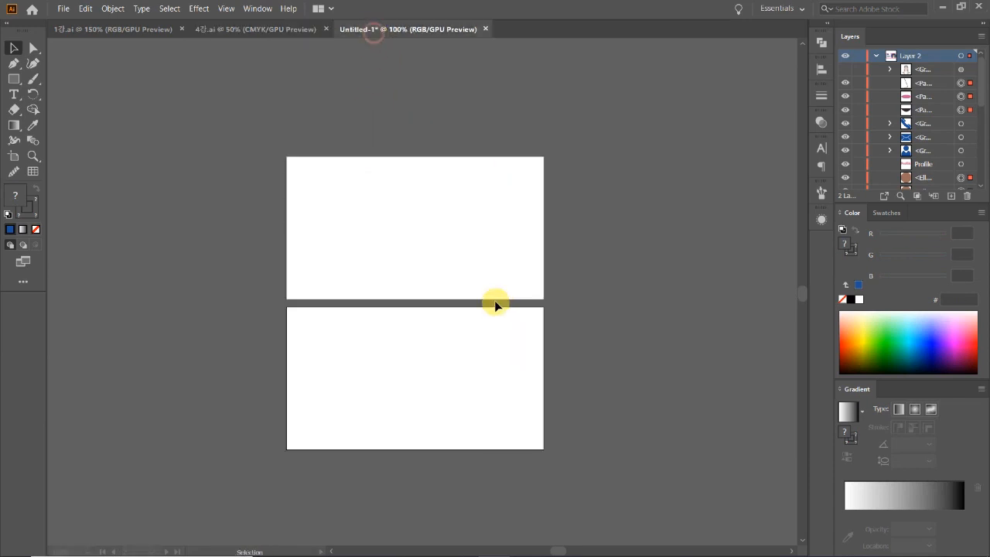
key(ctrl+v)
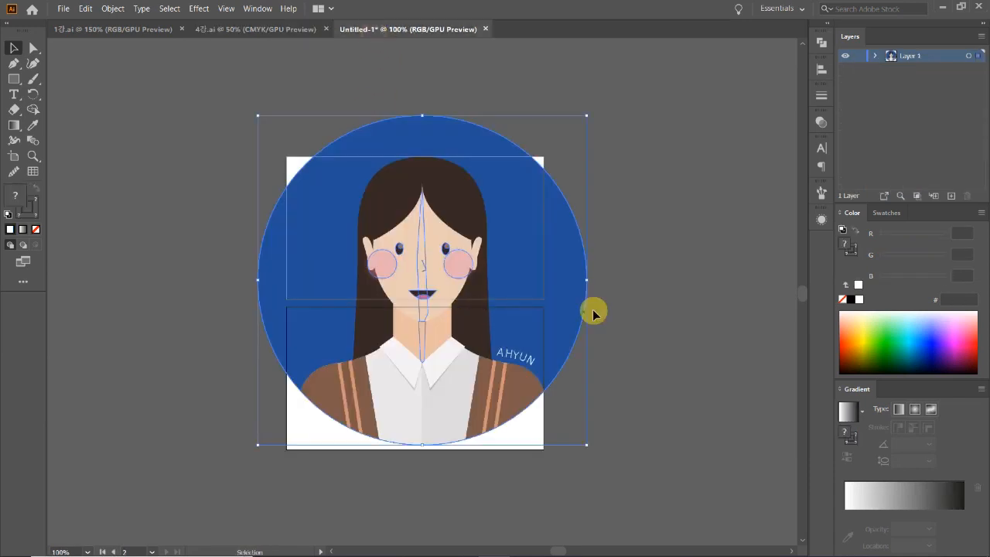
drag(588, 280, 442, 255)
key(ctrl+space)
click(429, 251)
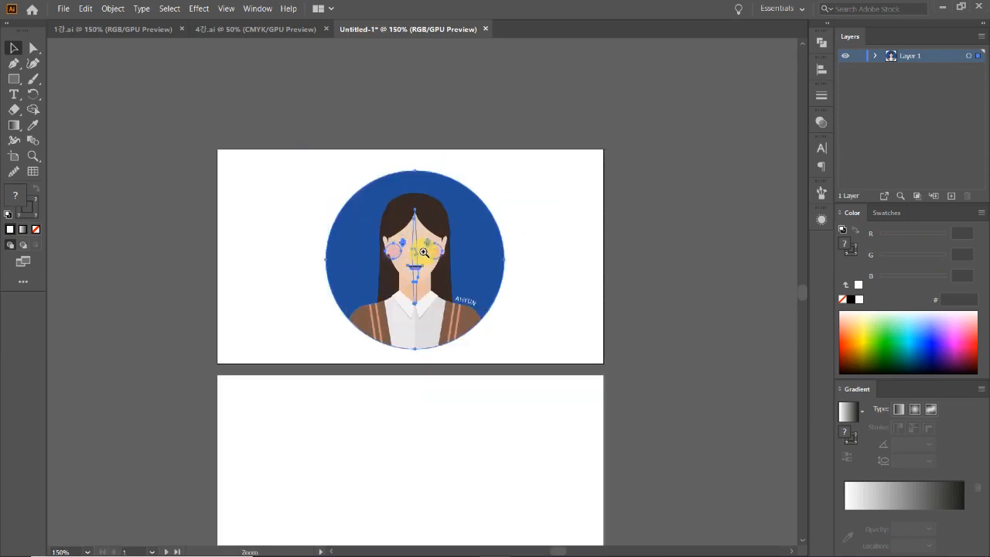
click(424, 253)
click(580, 338)
drag(512, 358, 493, 302)
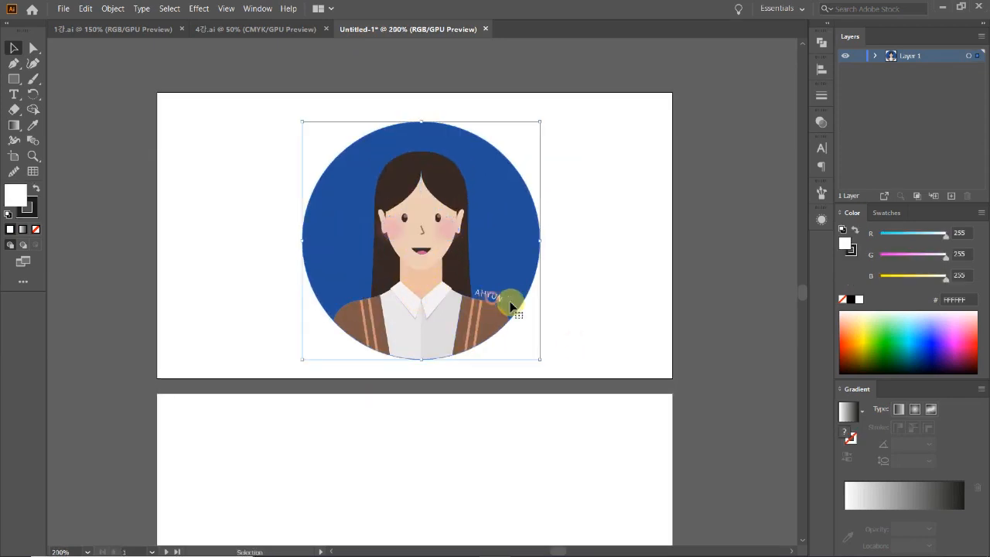
click(623, 310)
click(486, 304)
Scale the portrait group down about its centre.
double_click(491, 297)
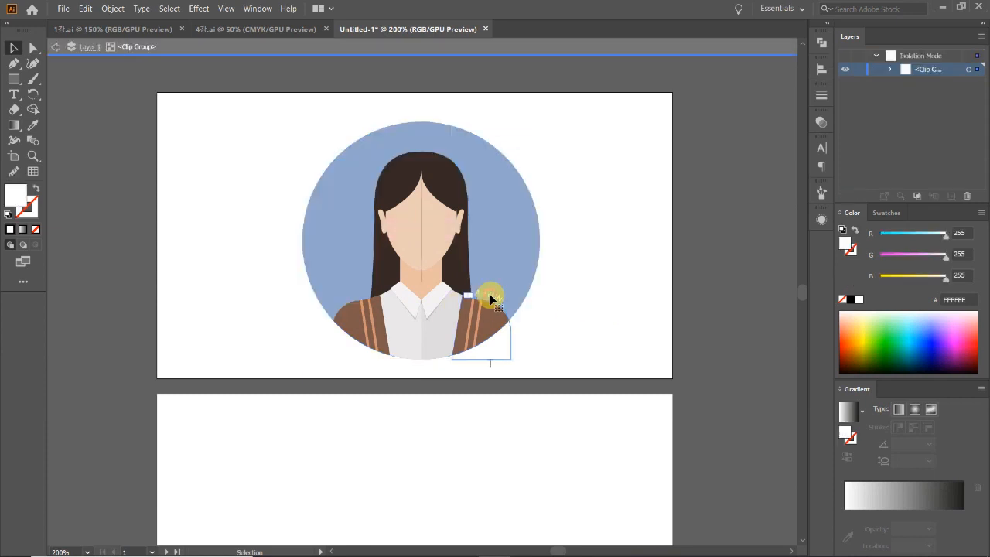
click(537, 307)
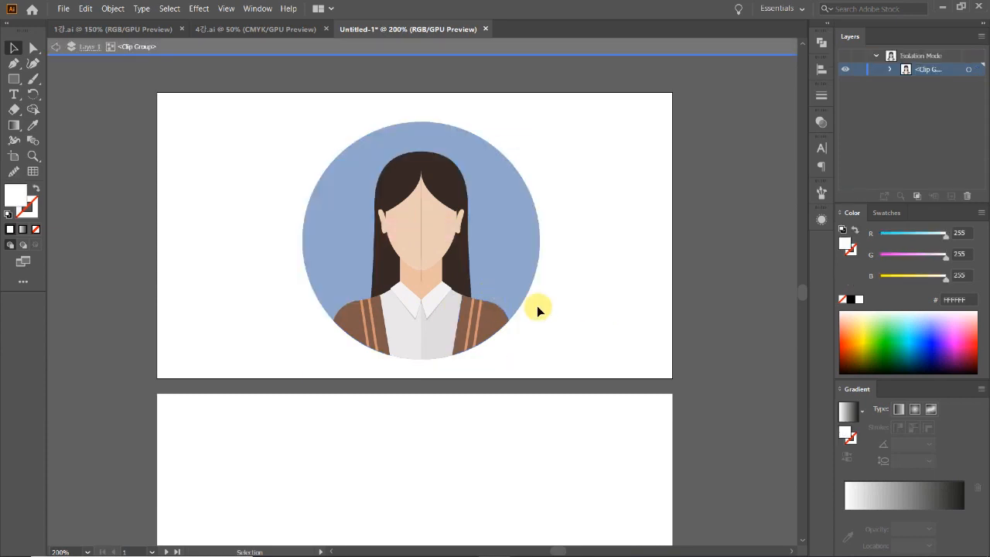
double_click(592, 341)
click(521, 248)
click(575, 353)
click(441, 223)
drag(540, 240, 513, 238)
key(ctrl+z)
drag(559, 333, 251, 122)
click(250, 93)
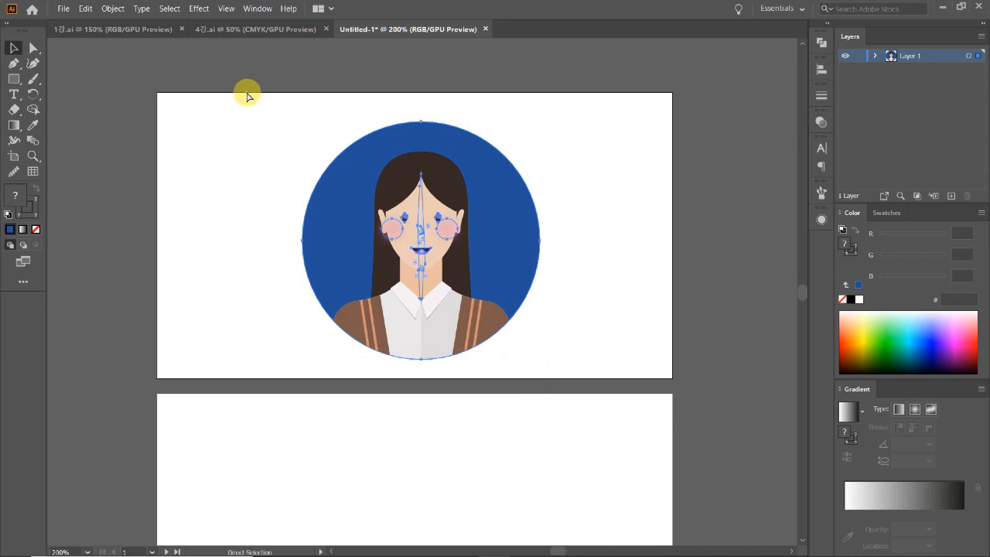
click(423, 183)
drag(540, 242, 512, 237)
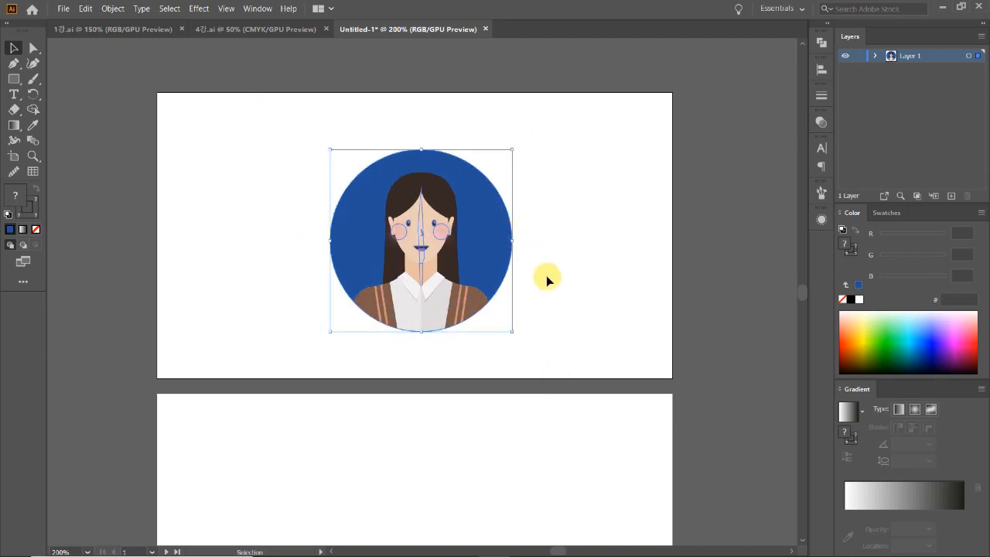
Reposition the scaled portrait on the first card at 150% zoom, then deselect it.
click(506, 249)
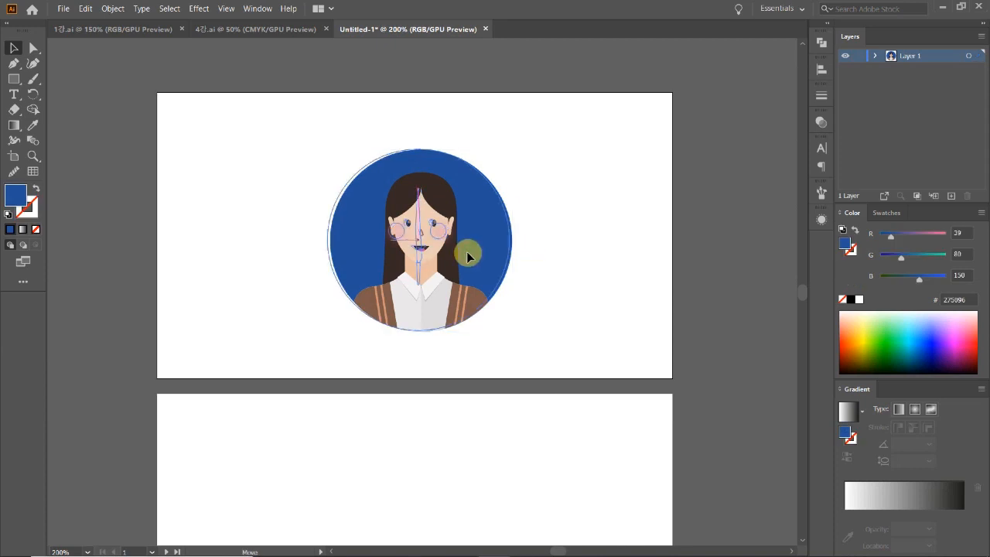
click(488, 264)
click(510, 276)
key(ctrl+minus)
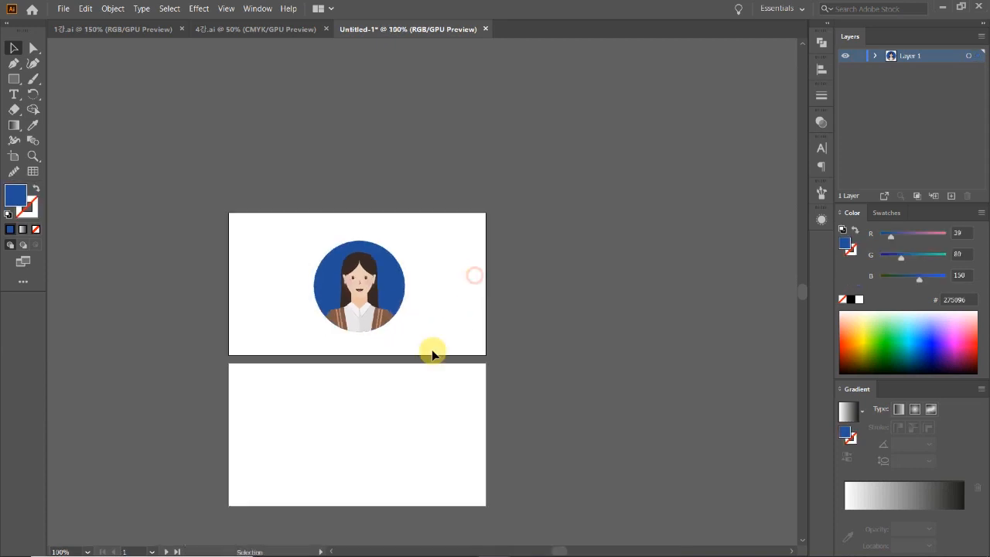
scroll(405, 367, down, 1)
key(ctrl+equal)
scroll(464, 356, down, 1)
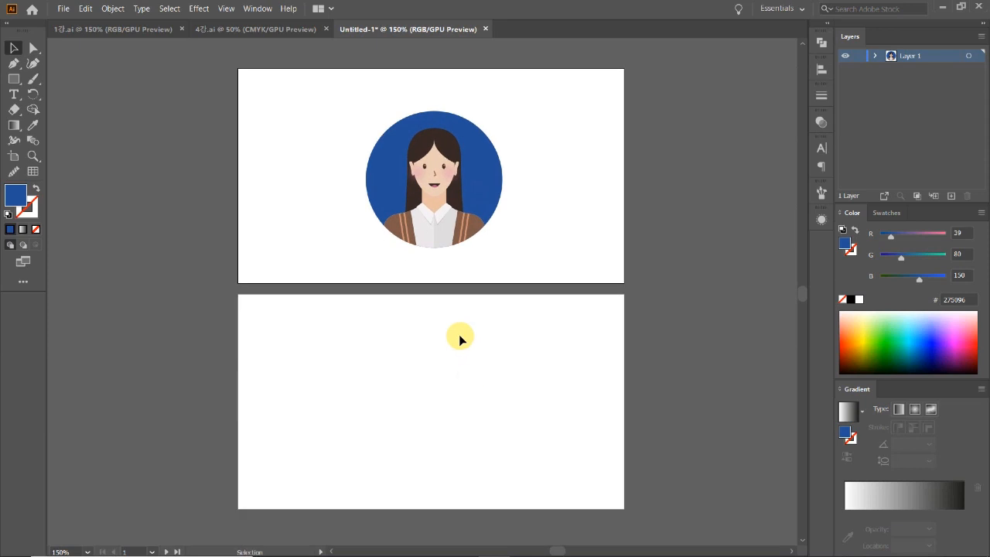
click(484, 193)
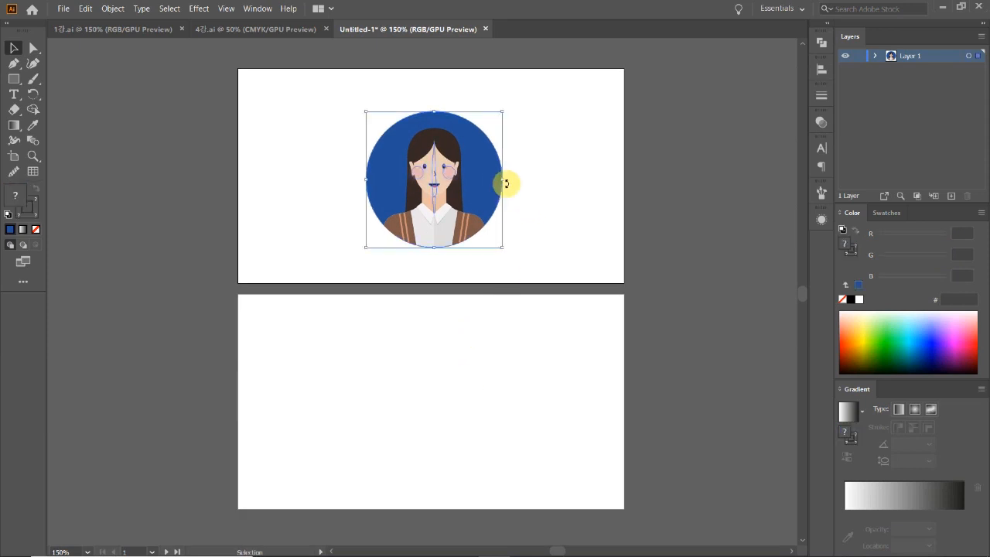
drag(489, 183, 492, 190)
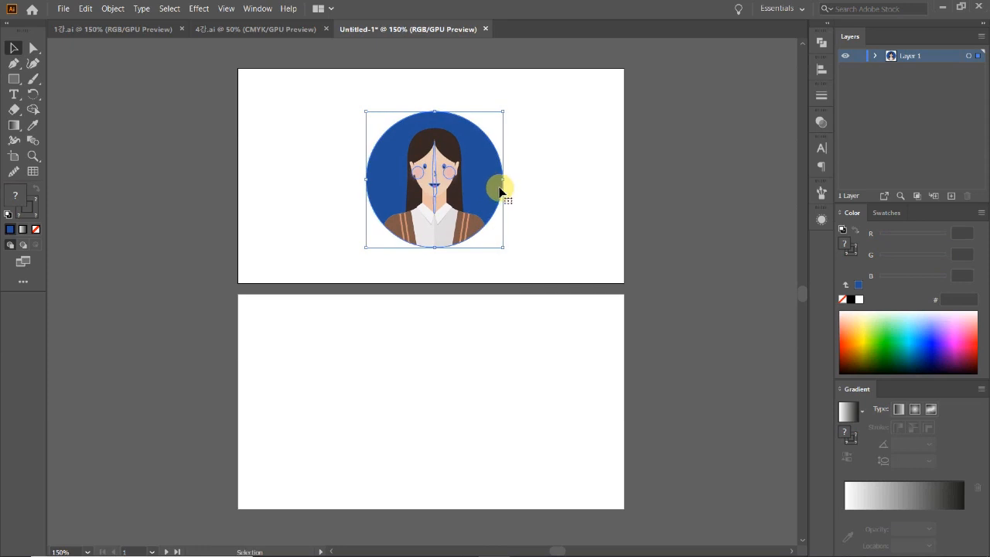
click(548, 220)
scroll(551, 223, down, 1)
scroll(552, 224, up, 1)
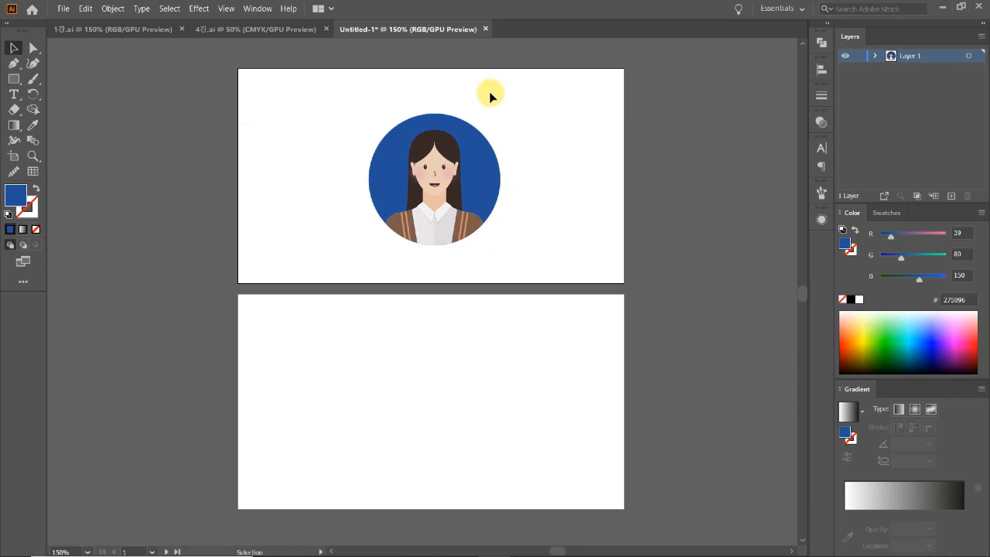
scroll(354, 139, up, 1)
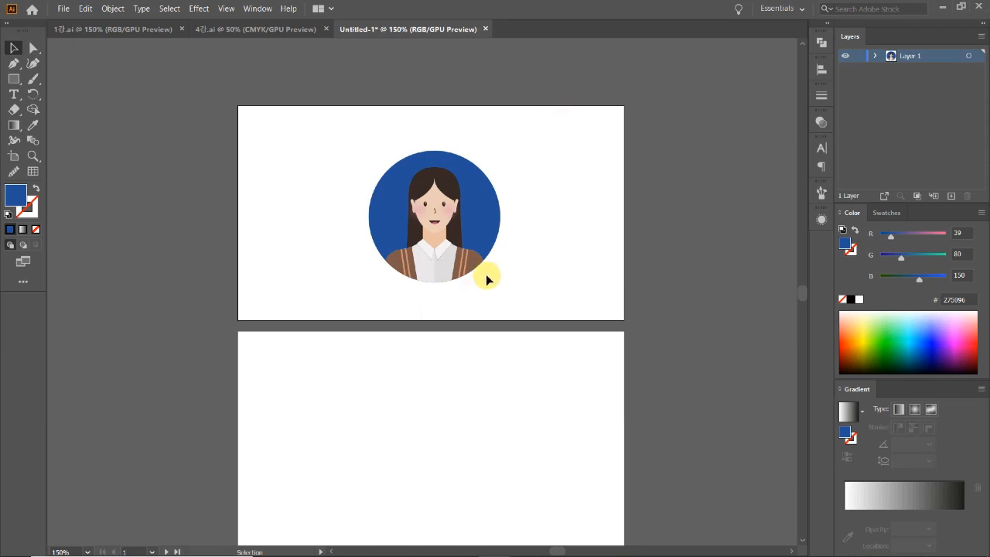
Isolate the portrait group and recolour the circle fill to #FFB208.
scroll(548, 285, down, 1)
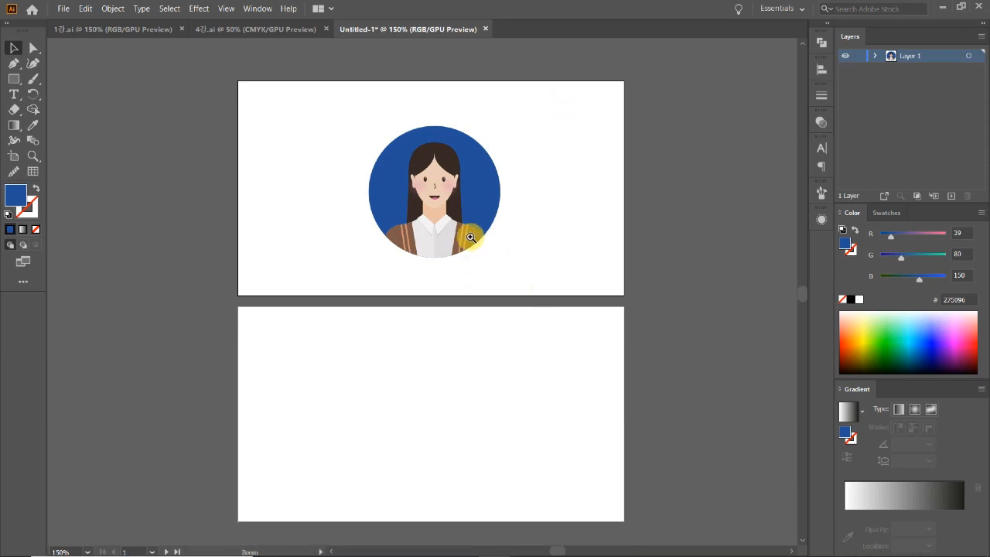
ctrl+click(470, 236)
key(ctrl+plus)
double_click(516, 258)
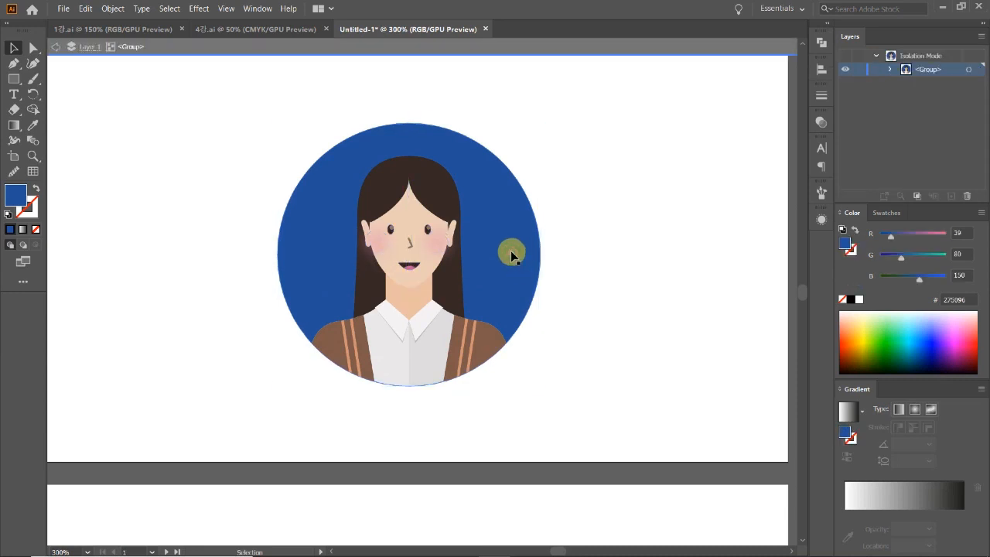
double_click(17, 194)
drag(789, 270, 795, 351)
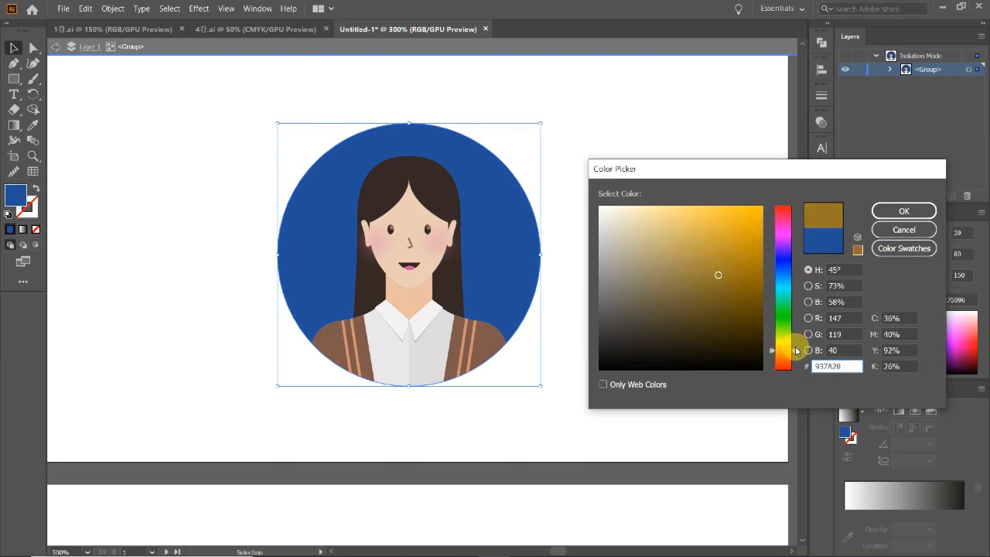
drag(719, 228, 760, 203)
click(904, 210)
double_click(639, 297)
Zoom back to 150% over both cards and select the avatar group.
ctrl+alt+click(416, 324)
ctrl+alt+click(416, 323)
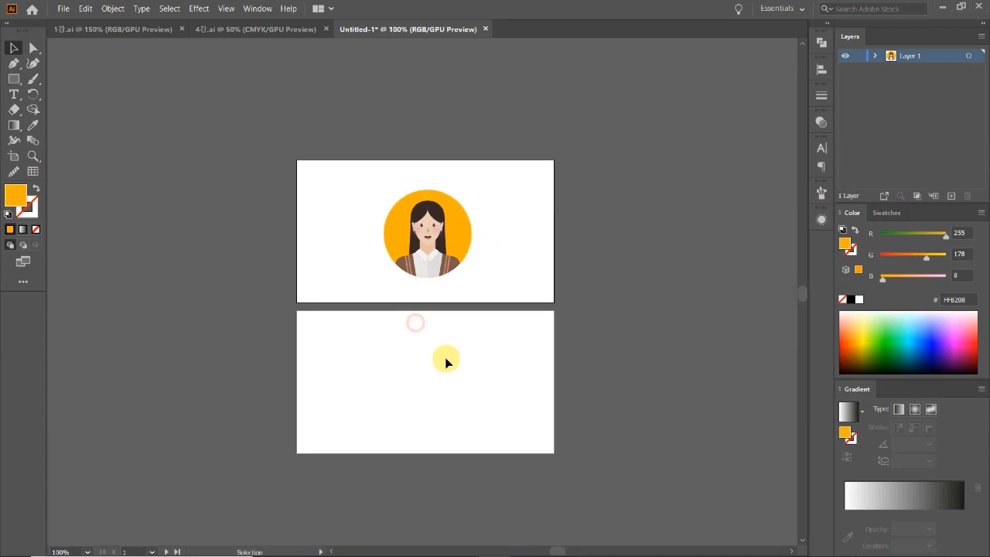
ctrl+click(471, 316)
drag(410, 227, 449, 306)
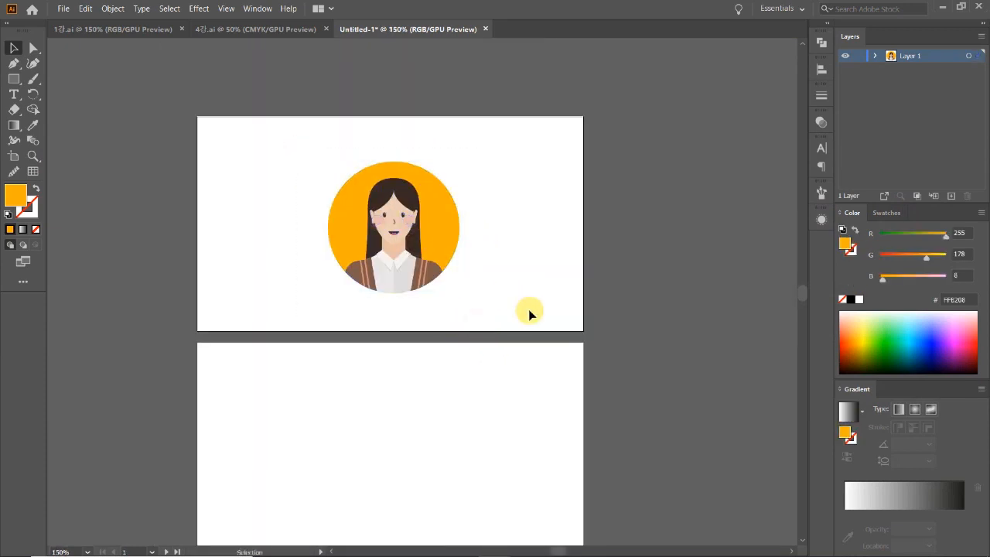
scroll(530, 314, down, 1)
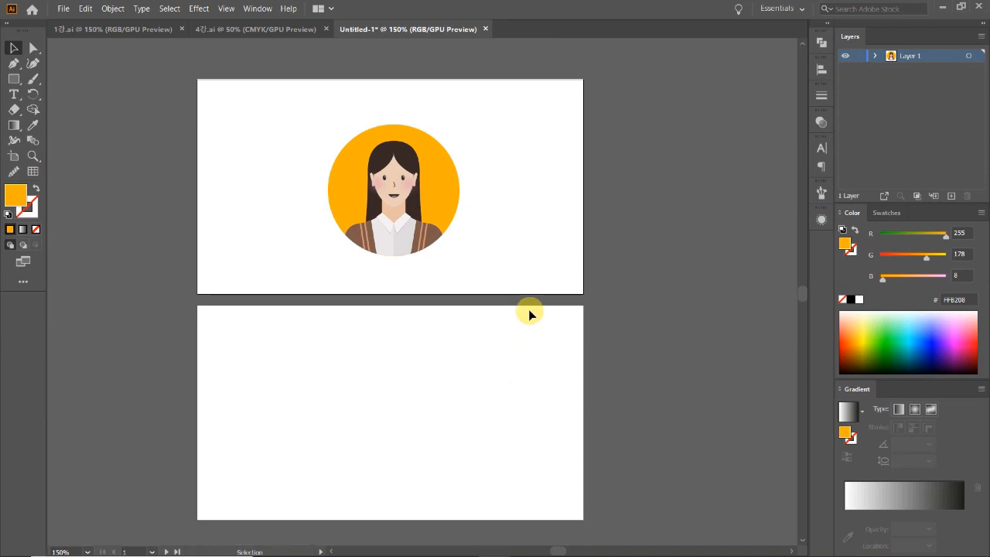
click(464, 259)
Undo the accidental 90° rotation, reselect all the avatar artwork and nudge it slightly.
drag(464, 124, 288, 77)
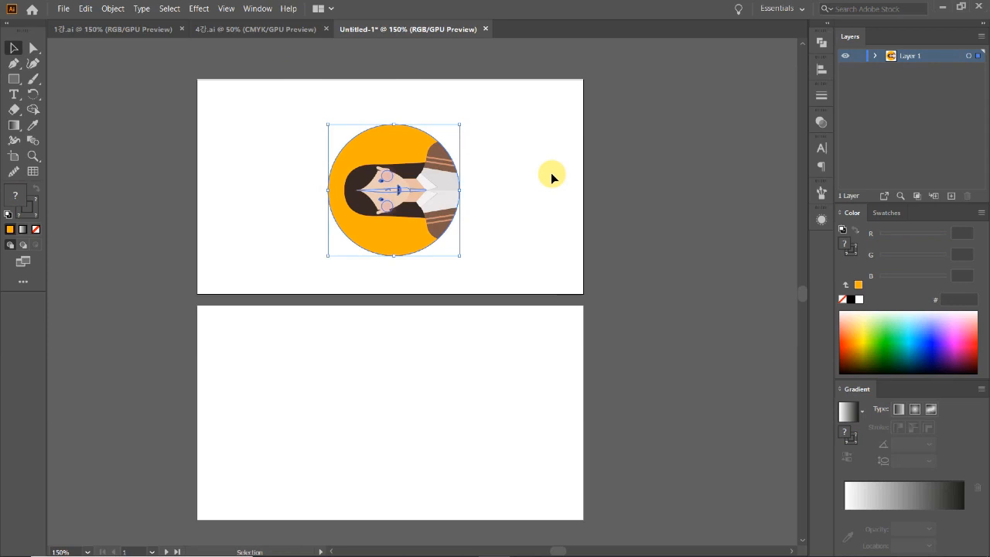
key(ctrl+z)
click(532, 212)
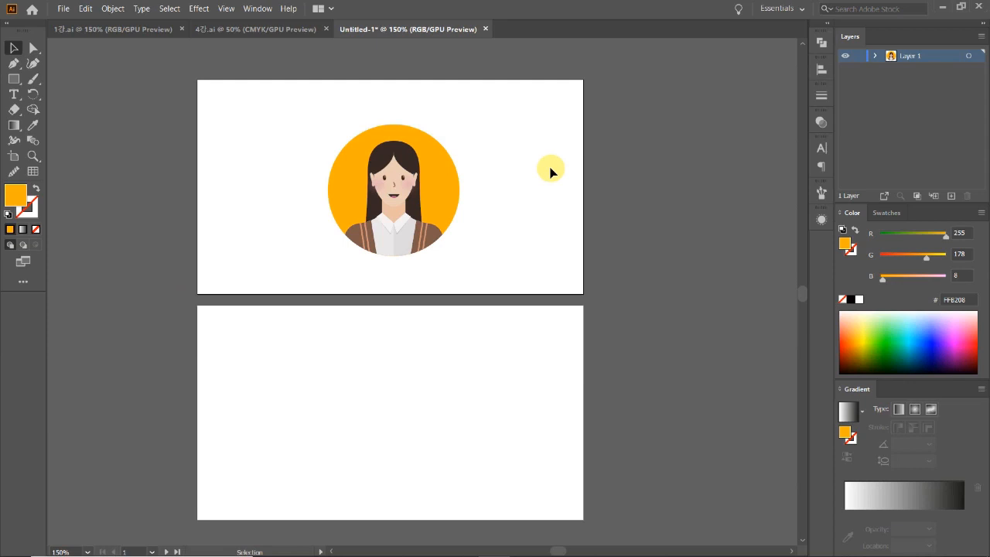
drag(504, 260, 288, 140)
drag(448, 199, 445, 198)
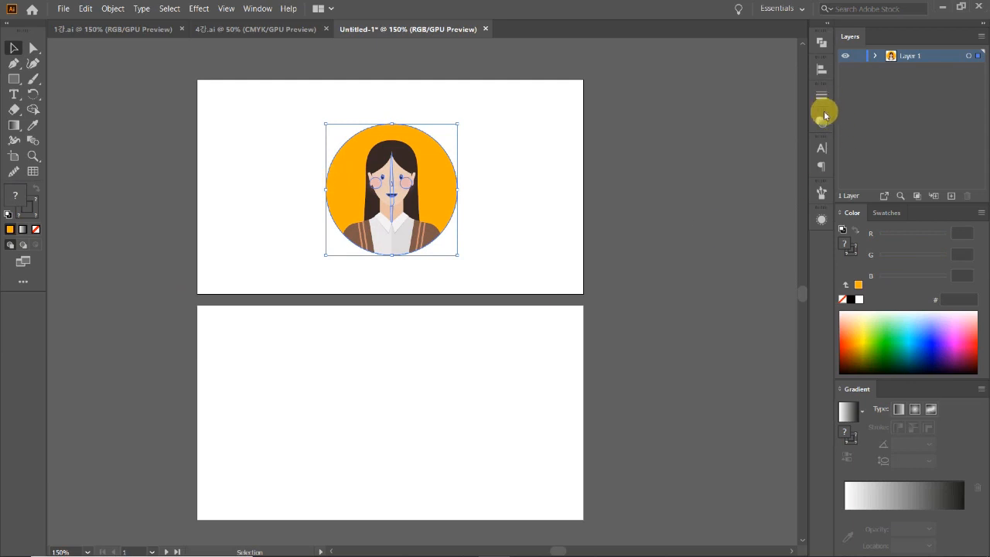
Align the avatar to the horizontal and vertical centre of the card.
click(876, 56)
click(876, 58)
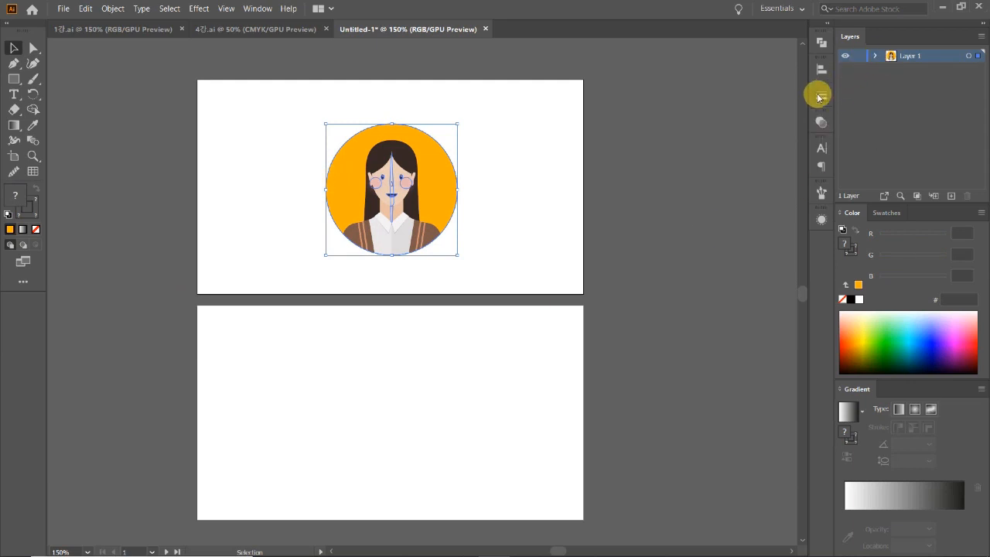
click(822, 69)
click(694, 99)
click(773, 98)
click(822, 69)
click(655, 181)
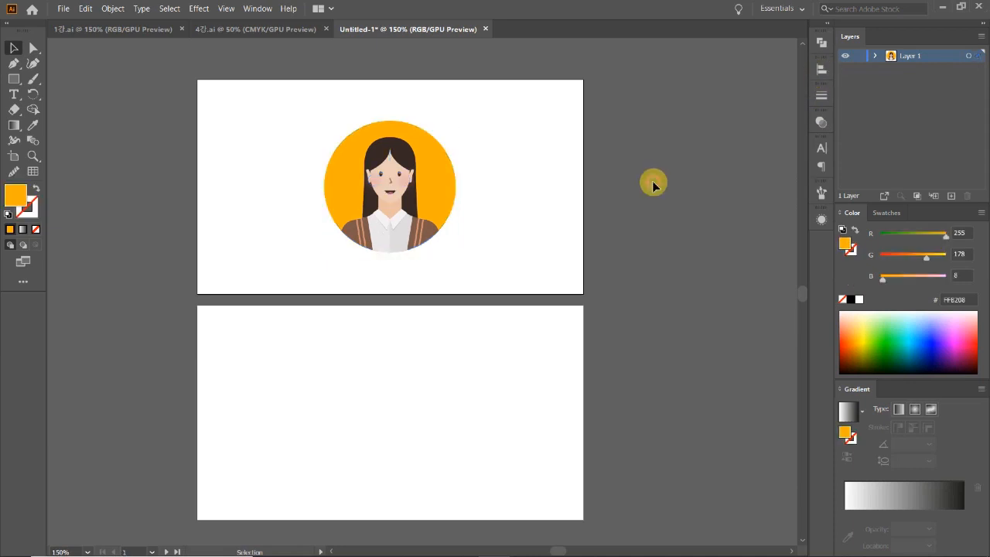
Zoom between 100% and 300% to inspect the centred avatar.
scroll(544, 312, down, 1)
key(ctrl+minus)
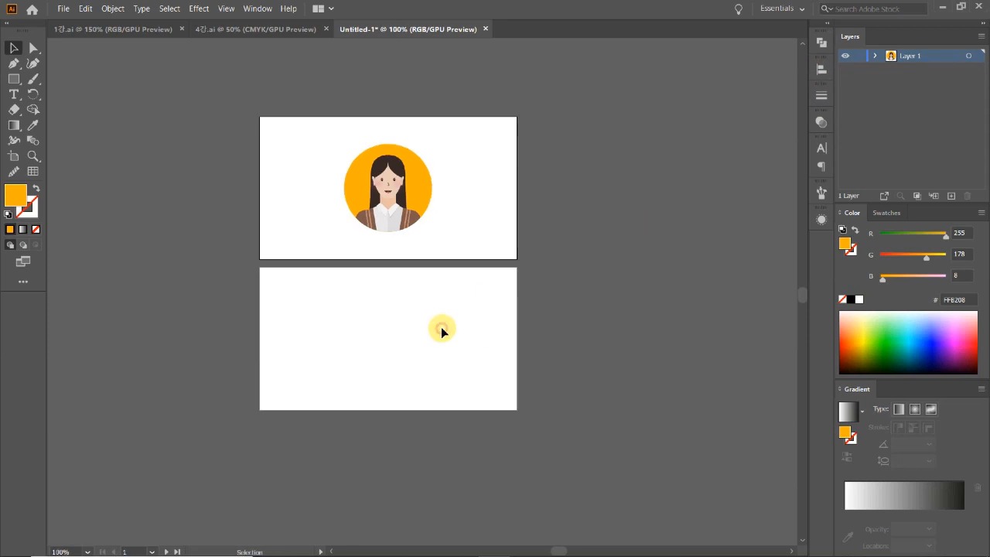
scroll(441, 328, up, 2)
drag(468, 282, 315, 134)
click(472, 252)
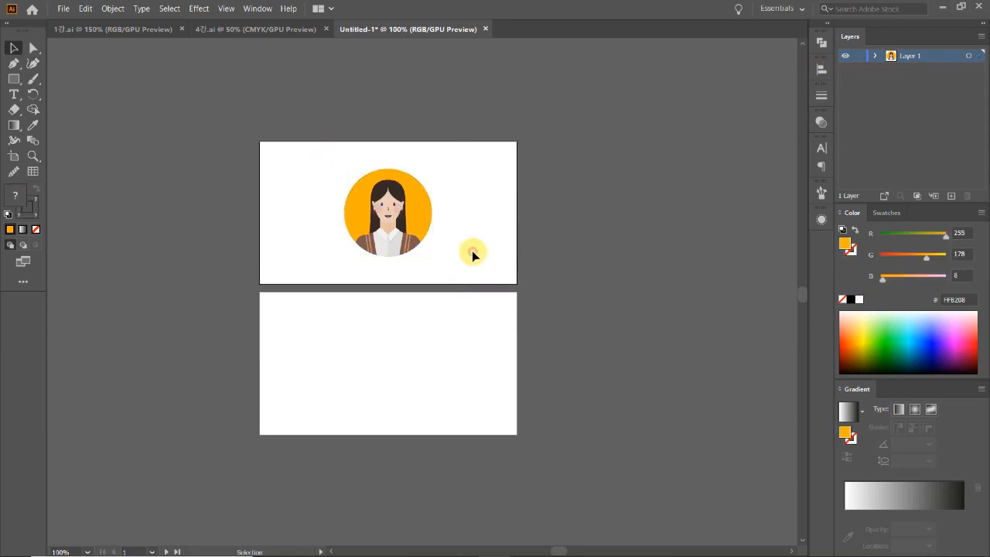
ctrl+click(398, 270)
ctrl+click(399, 270)
ctrl+click(417, 262)
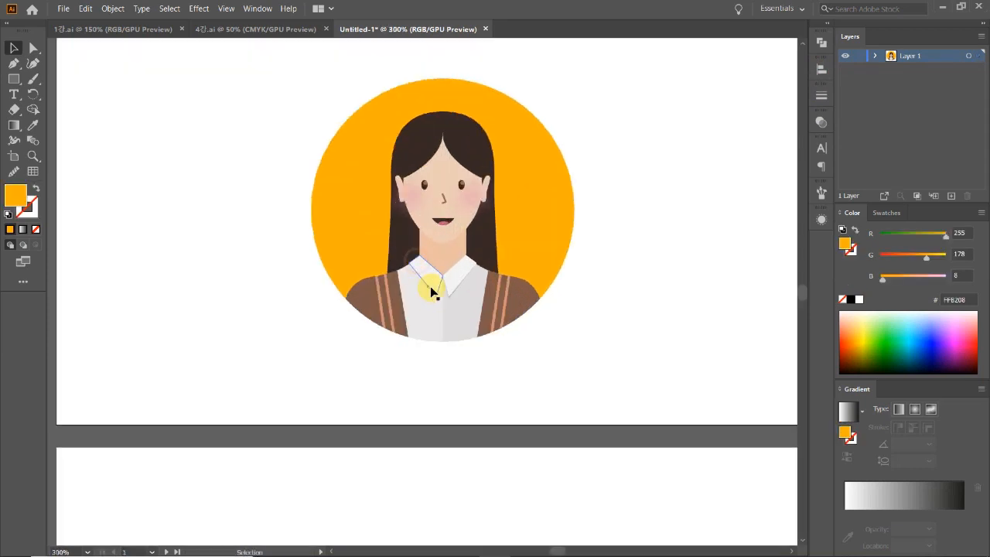
ctrl+alt+click(436, 291)
ctrl+alt+click(436, 291)
ctrl+alt+click(436, 291)
click(435, 291)
scroll(456, 352, down, 3)
Select the avatar group and enter it for isolated editing.
click(460, 359)
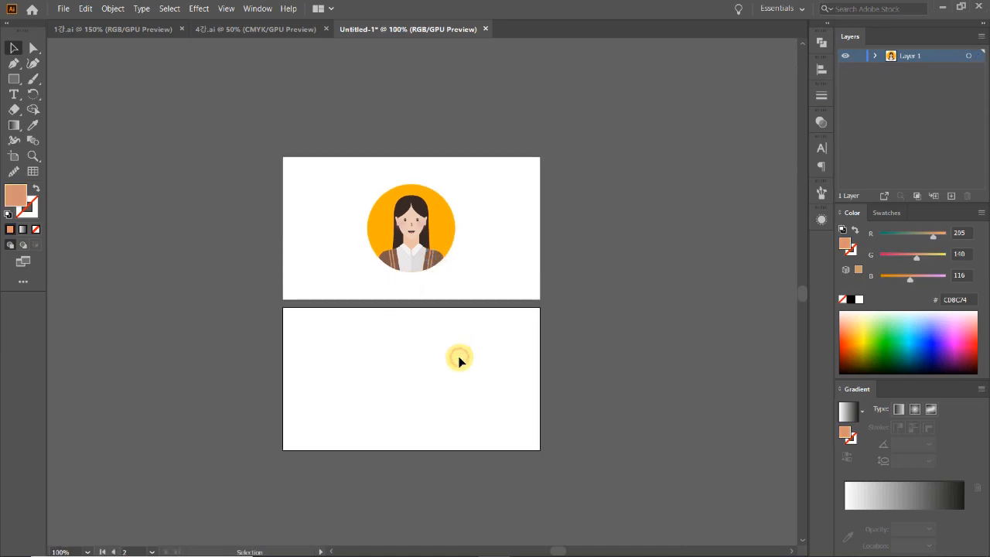
ctrl+click(448, 344)
drag(442, 331, 439, 344)
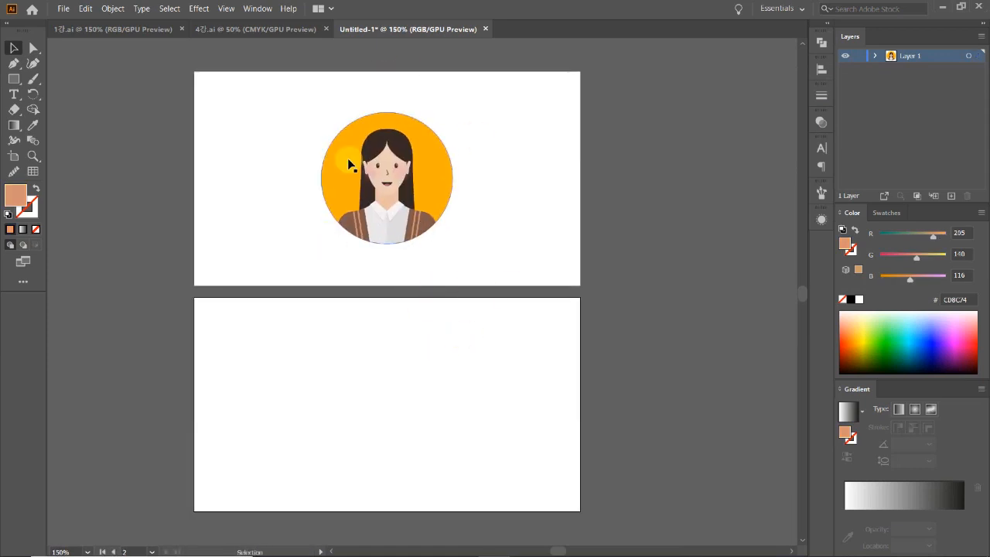
click(324, 159)
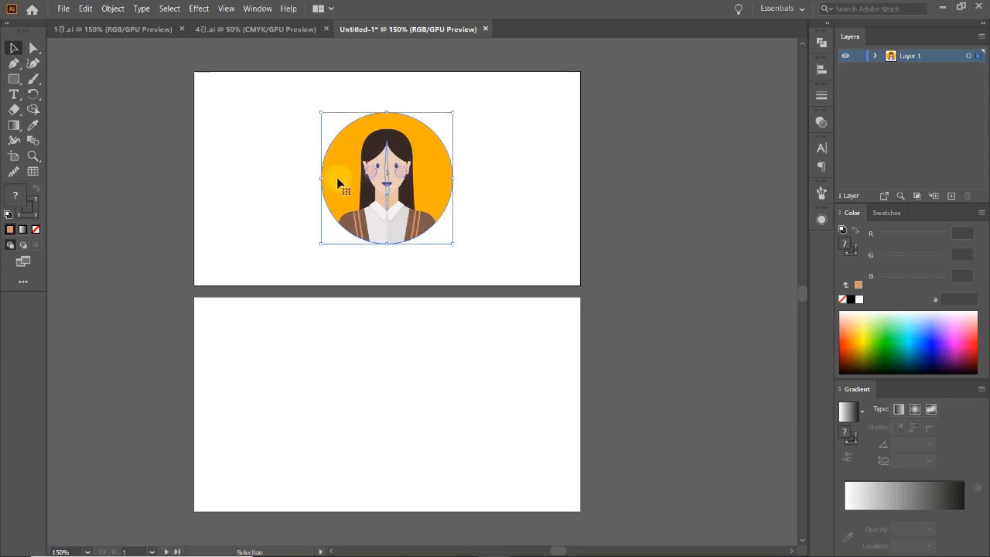
double_click(337, 177)
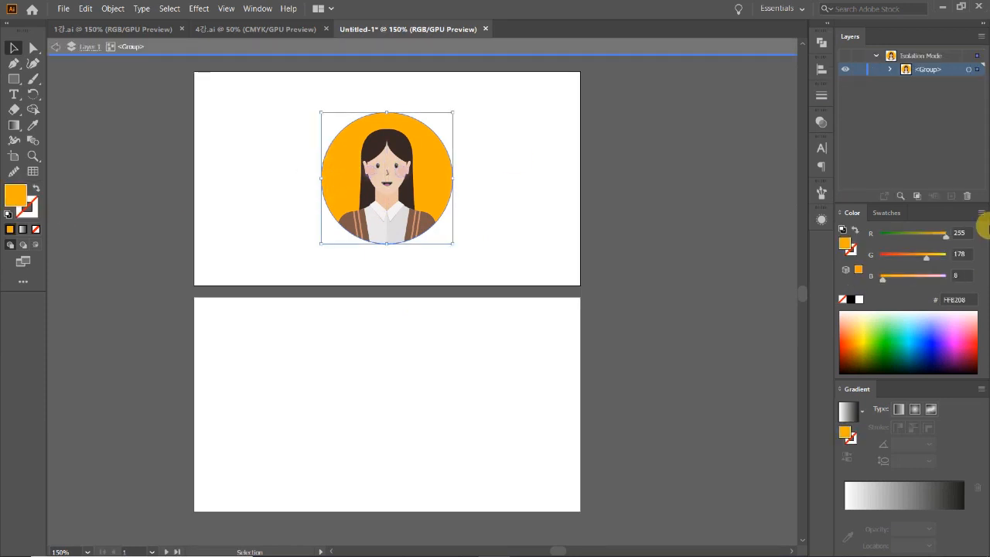
Dismiss a stray rectangle size prompt and exit the isolated avatar group.
click(14, 78)
click(222, 327)
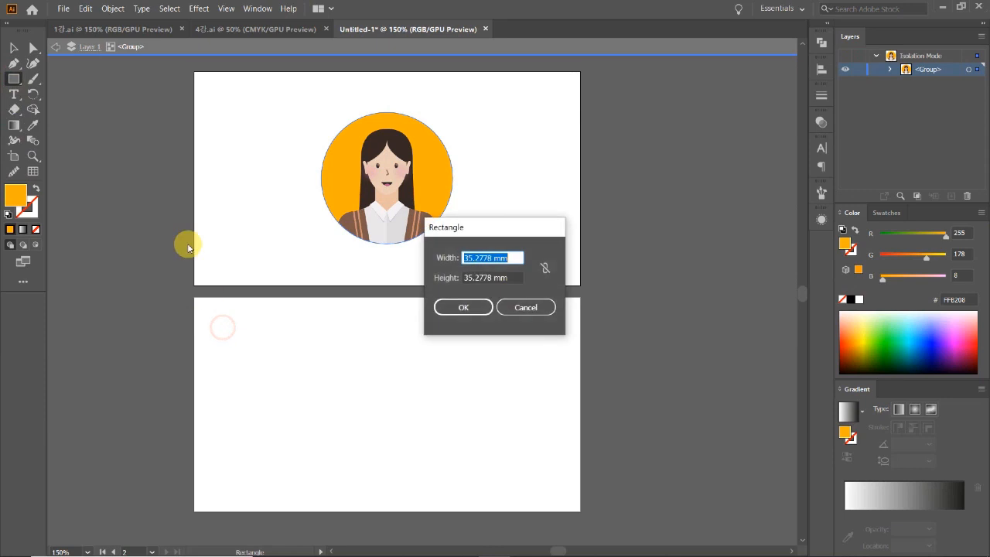
click(517, 307)
key(v)
double_click(369, 389)
Draw an orange rectangle over the lower artboard and align its left and top edges.
click(14, 78)
mouse_move(196, 298)
mouse_down()
mouse_move(250, 365)
mouse_move(581, 510)
mouse_up()
click(14, 48)
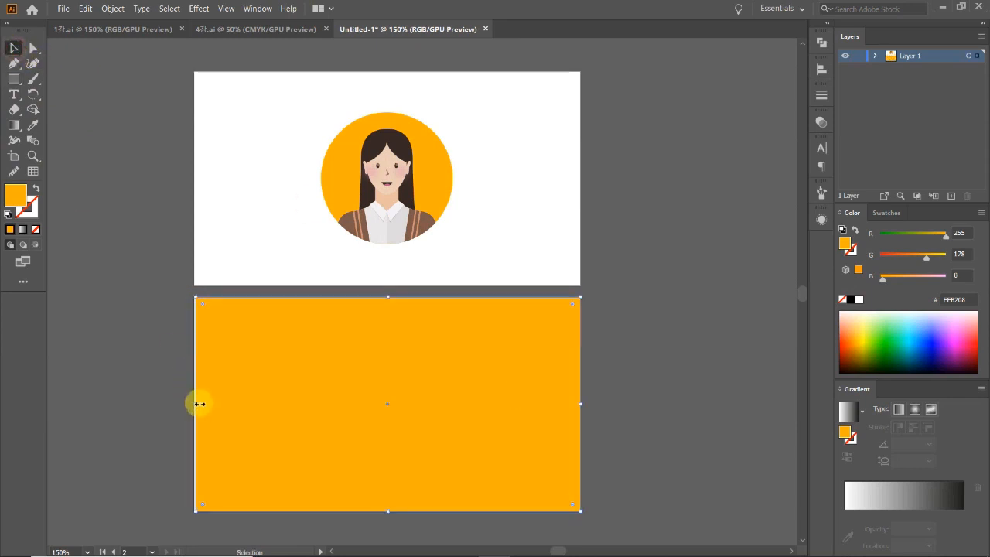
drag(198, 403, 194, 403)
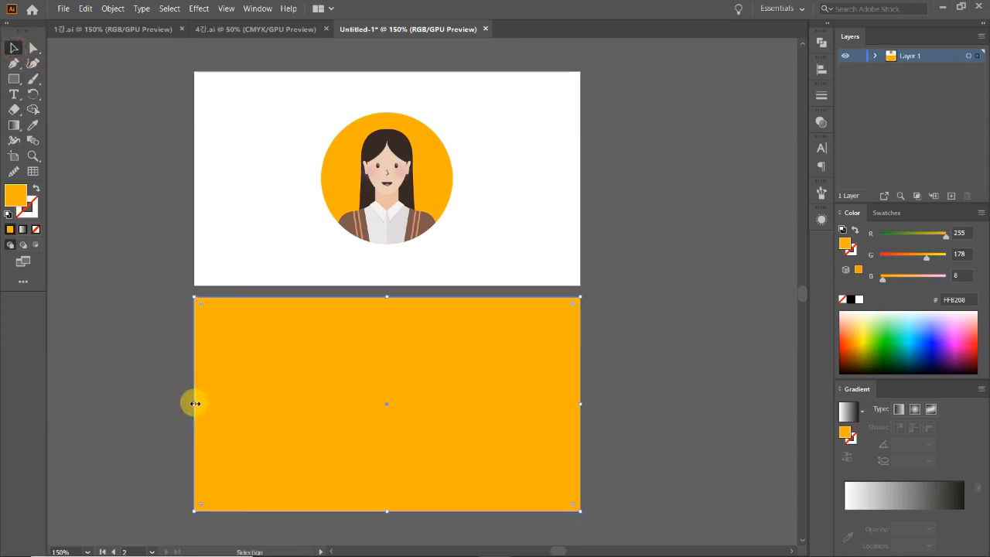
drag(387, 296, 388, 296)
Recheck the rectangle's top edge against the artboard, then recentre the view on both artboards.
click(89, 130)
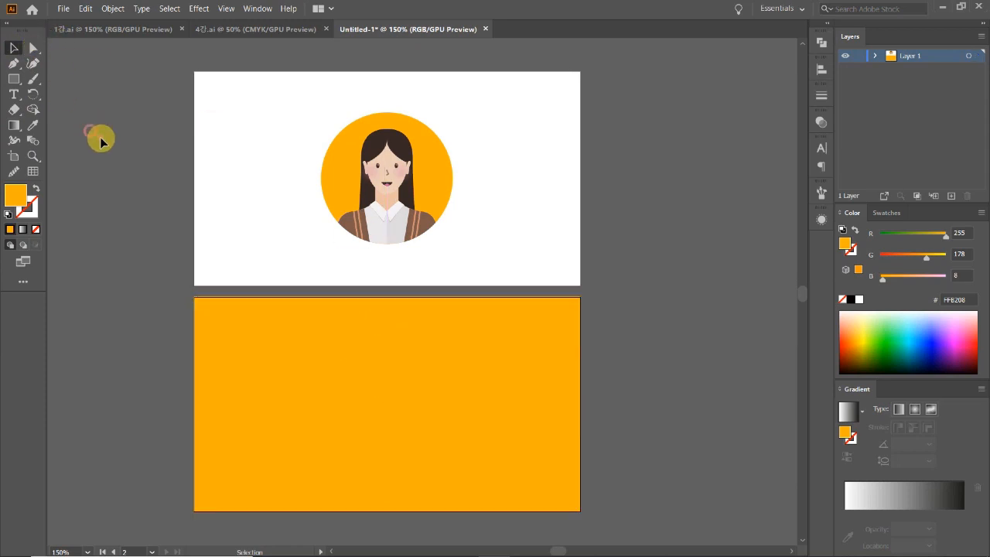
click(495, 373)
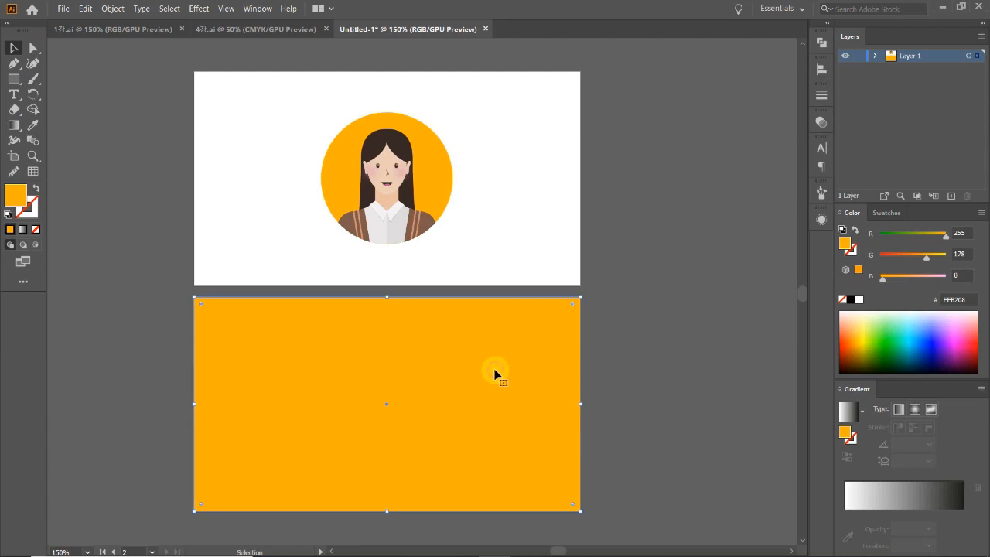
drag(391, 296, 389, 297)
click(645, 369)
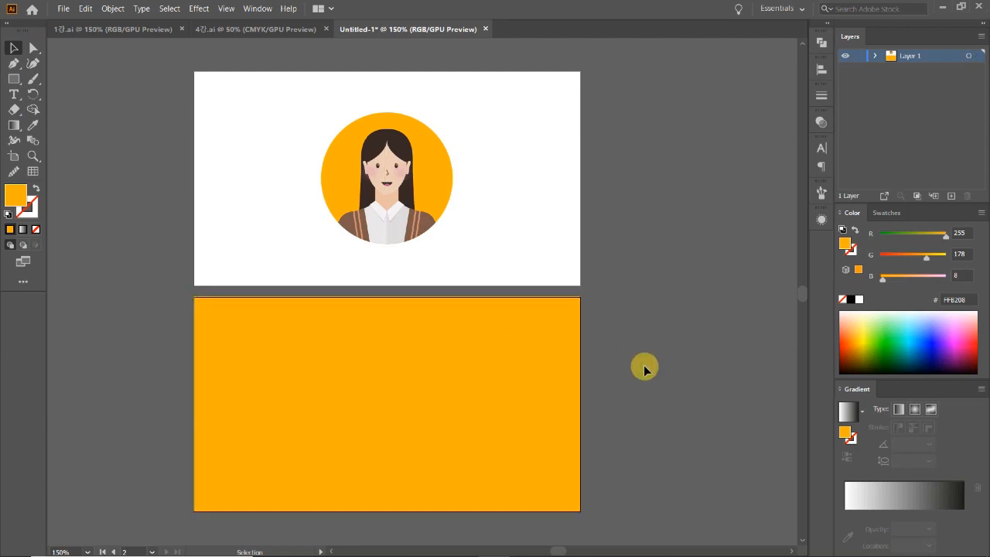
ctrl+alt+click(434, 345)
scroll(603, 341, up, 2)
ctrl+click(314, 308)
drag(579, 360, 433, 400)
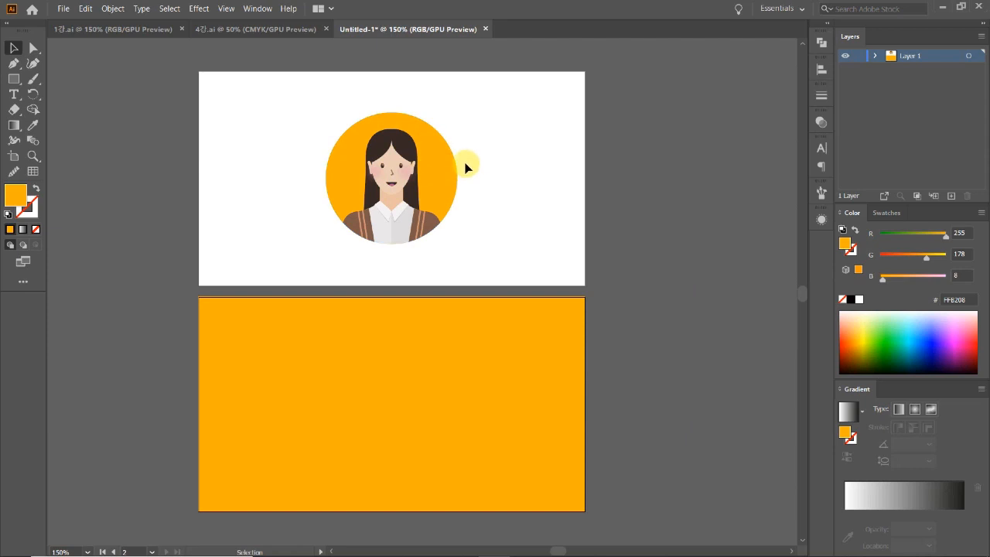
scroll(579, 292, down, 2)
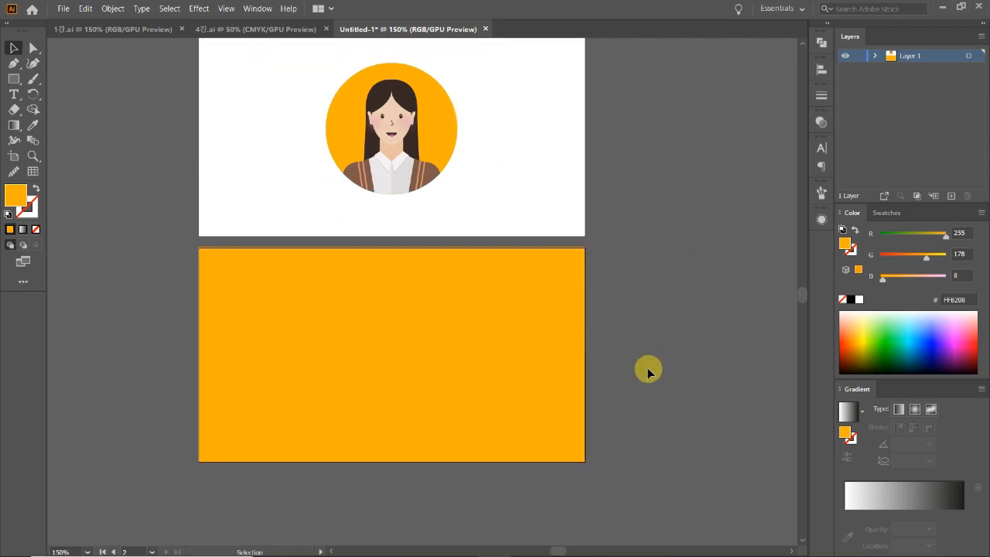
Type the cardholder's name in black near the top-left of the yellow artboard.
ctrl+alt+click(408, 244)
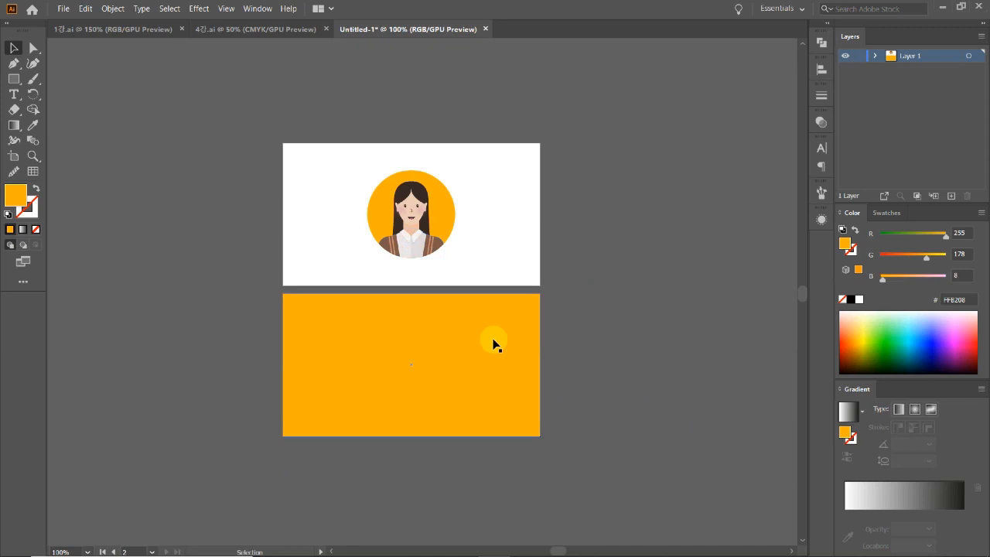
ctrl+click(462, 342)
click(13, 94)
click(264, 298)
text(gh)
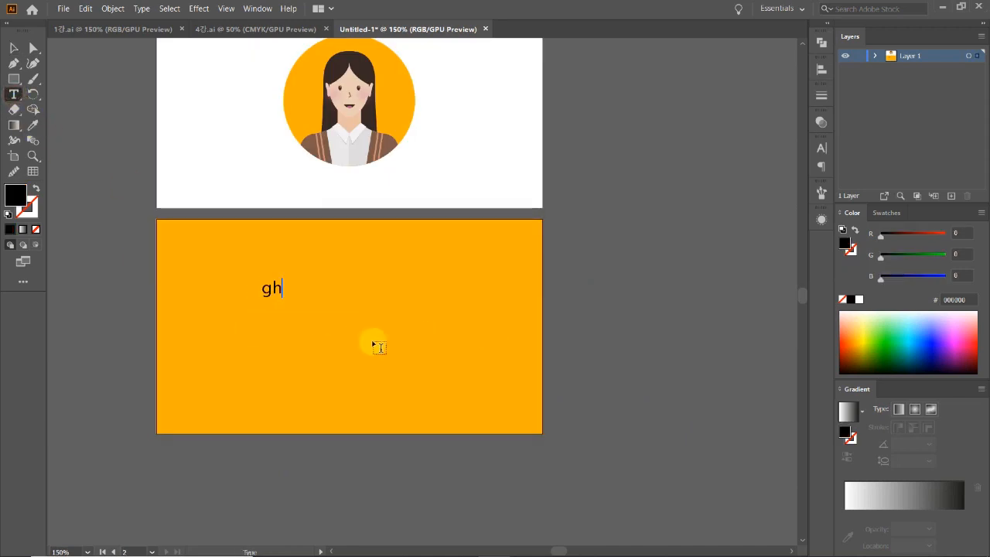
key(alt+h)
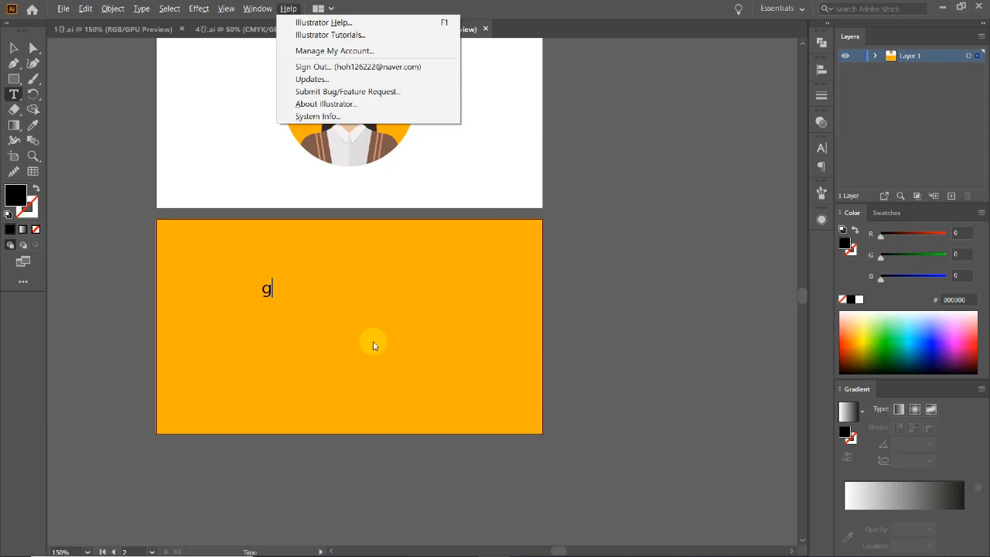
click(272, 289)
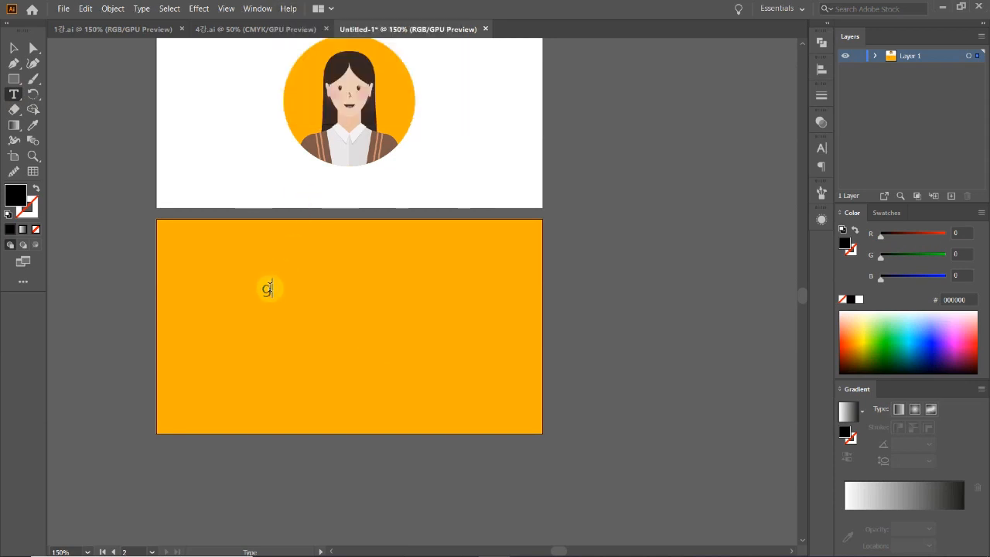
key(BackSpace)
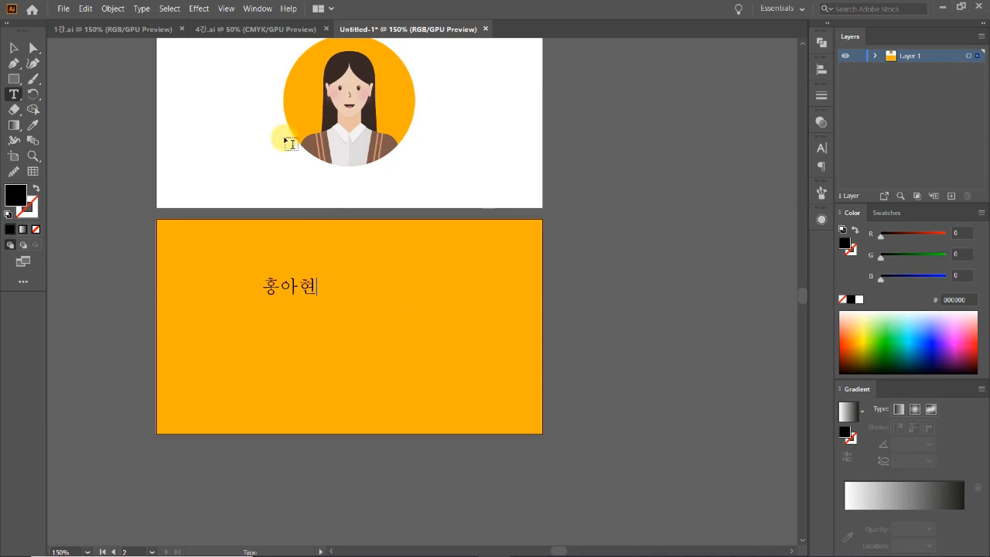
click(13, 48)
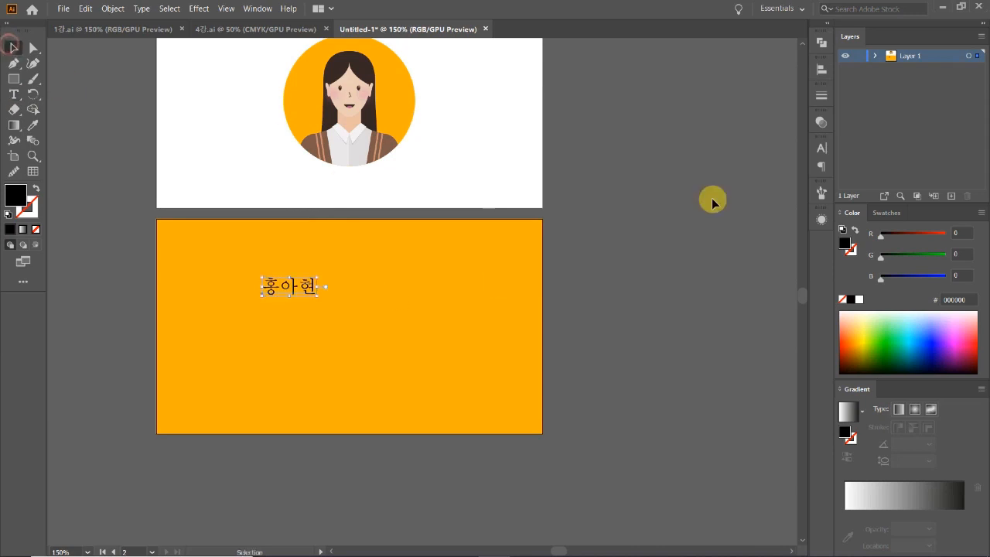
click(819, 149)
Set the name to Noto Sans CJK KR Bold and move it toward the top-left corner.
click(798, 162)
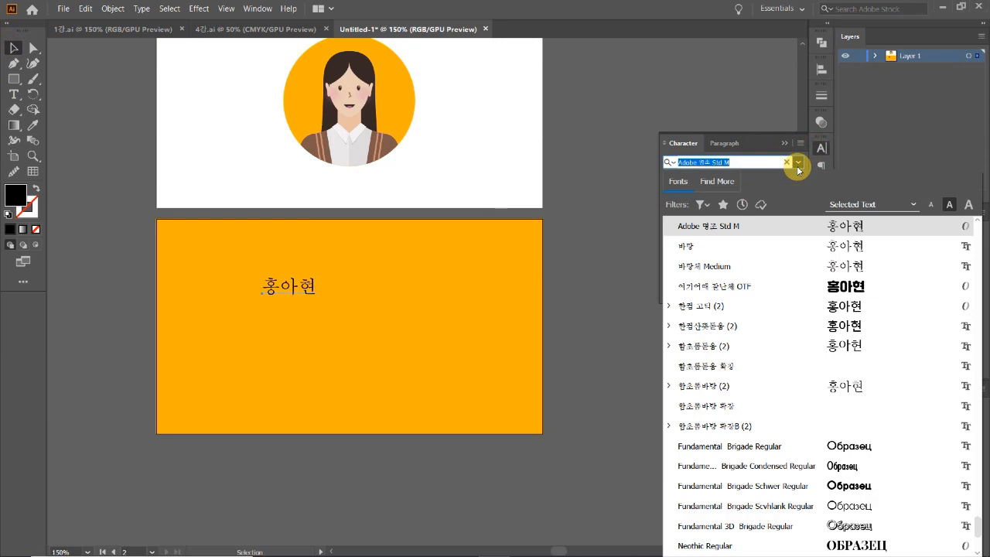
drag(981, 528, 974, 219)
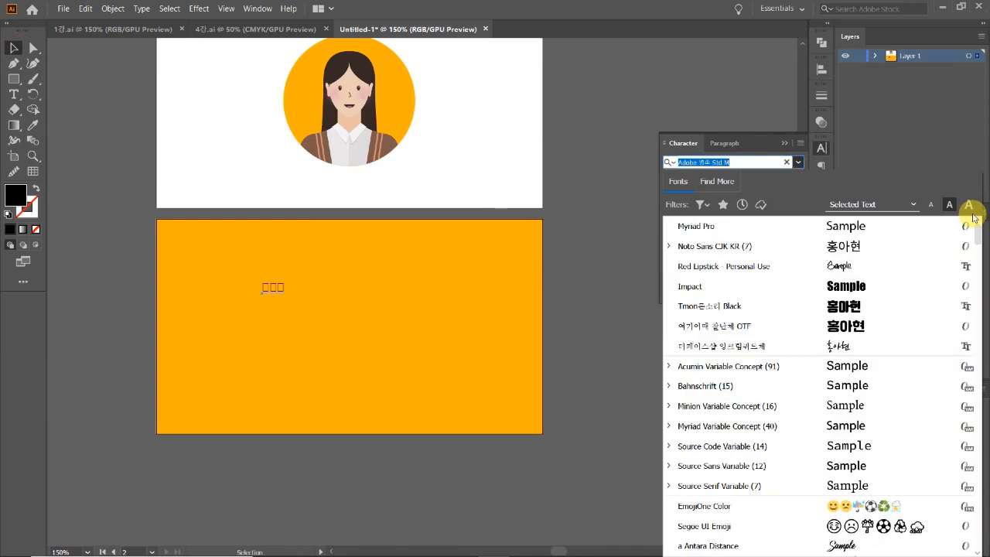
click(874, 248)
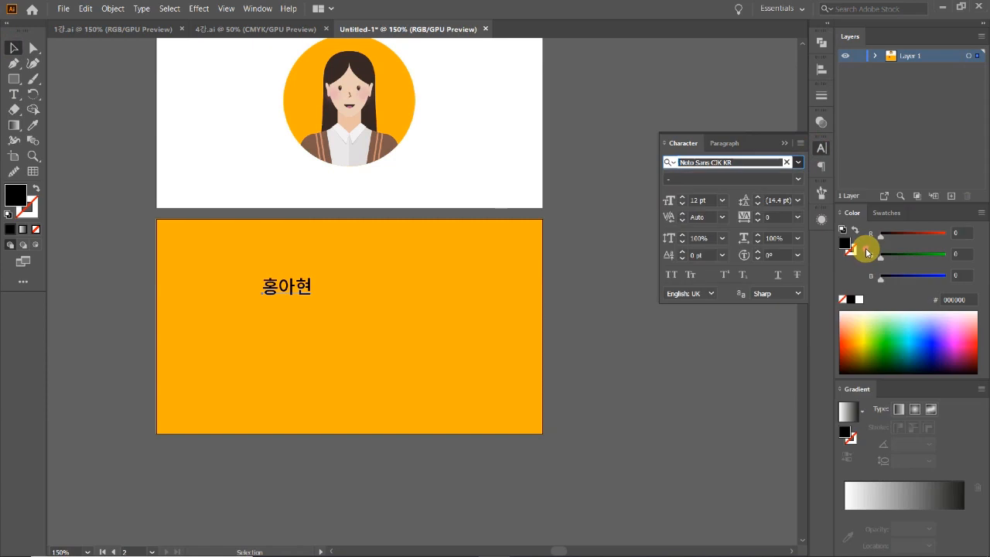
click(798, 179)
click(712, 265)
click(602, 317)
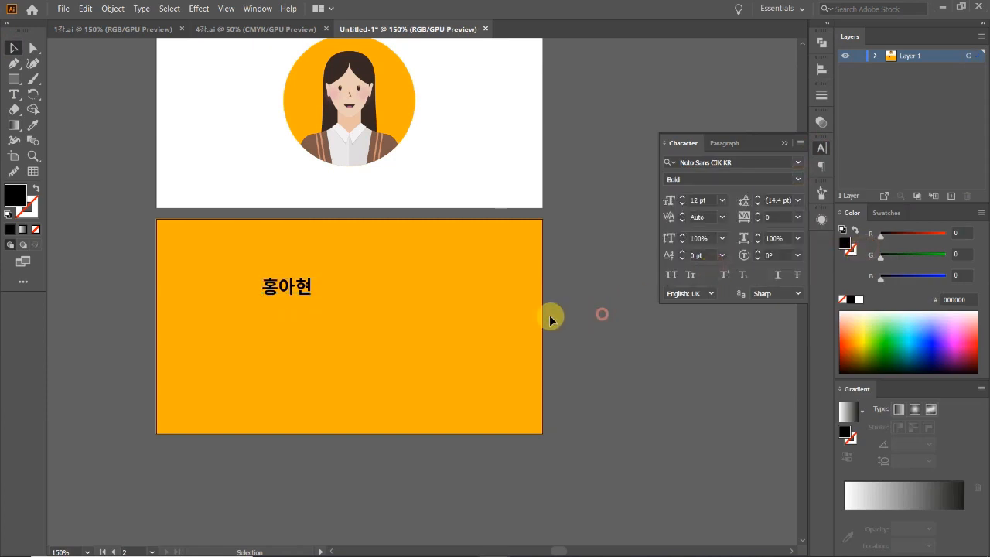
drag(297, 281, 215, 251)
Zoom in to 400% on the name and set its font size to 7 pt.
key(z)
click(284, 290)
click(389, 295)
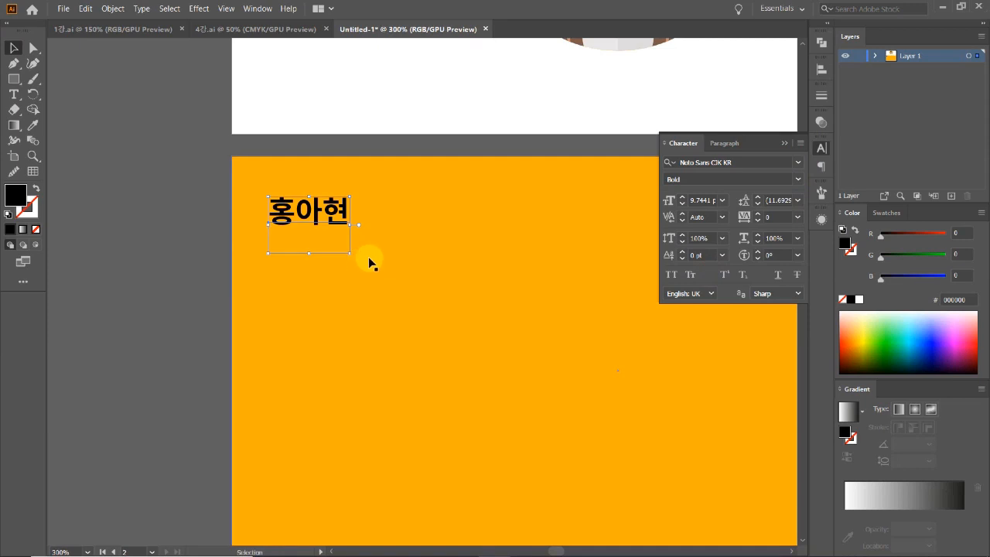
ctrl+click(369, 262)
ctrl+alt+click(446, 291)
ctrl+alt+click(446, 292)
ctrl+alt+click(446, 292)
click(346, 393)
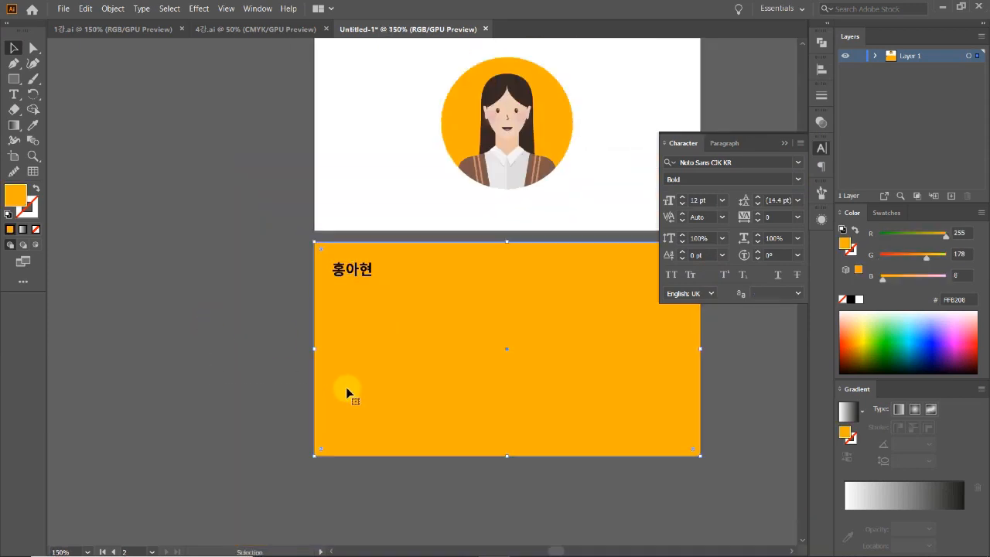
key(ctrl+shift+a)
key(z)
click(372, 293)
click(462, 285)
click(396, 278)
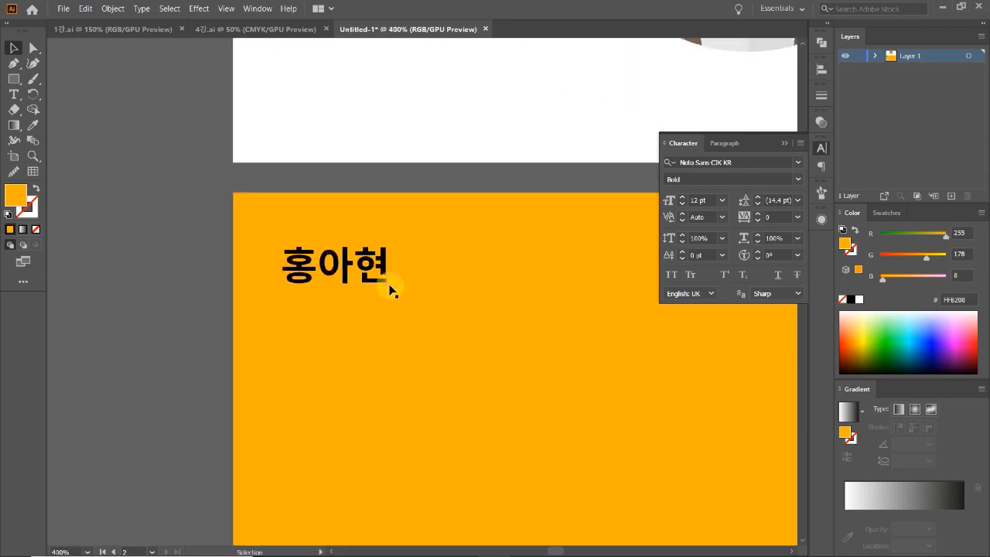
key(v)
click(376, 277)
drag(390, 283, 348, 257)
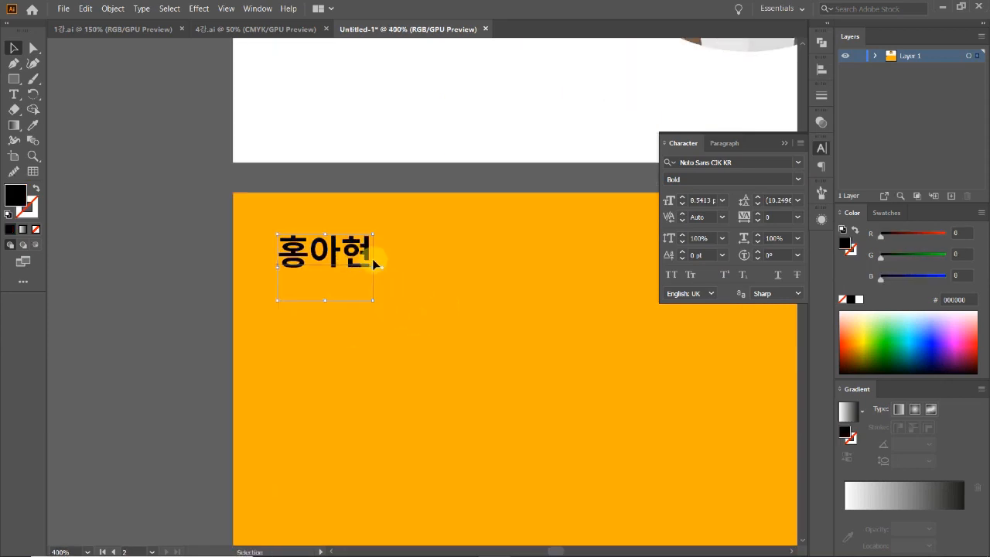
click(683, 205)
click(683, 205)
click(684, 204)
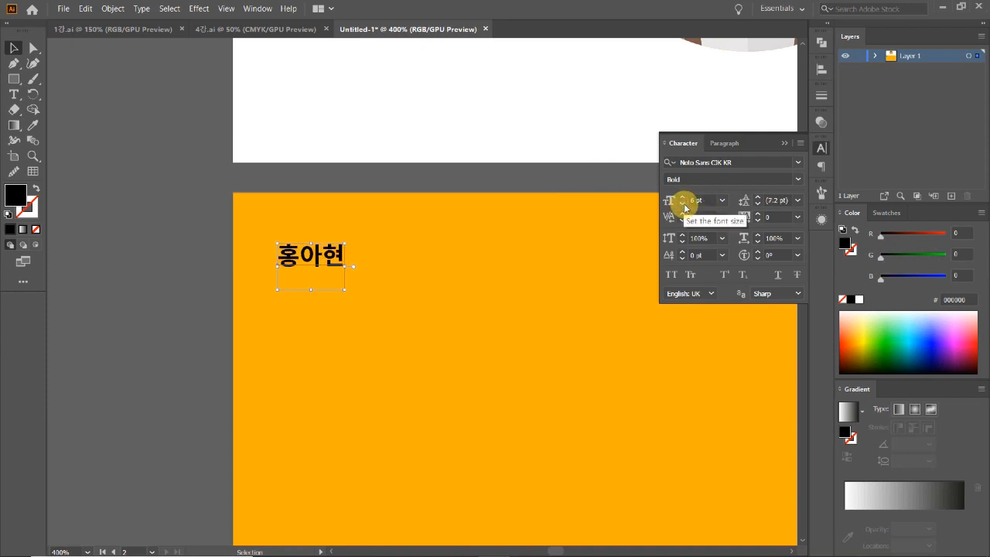
click(682, 198)
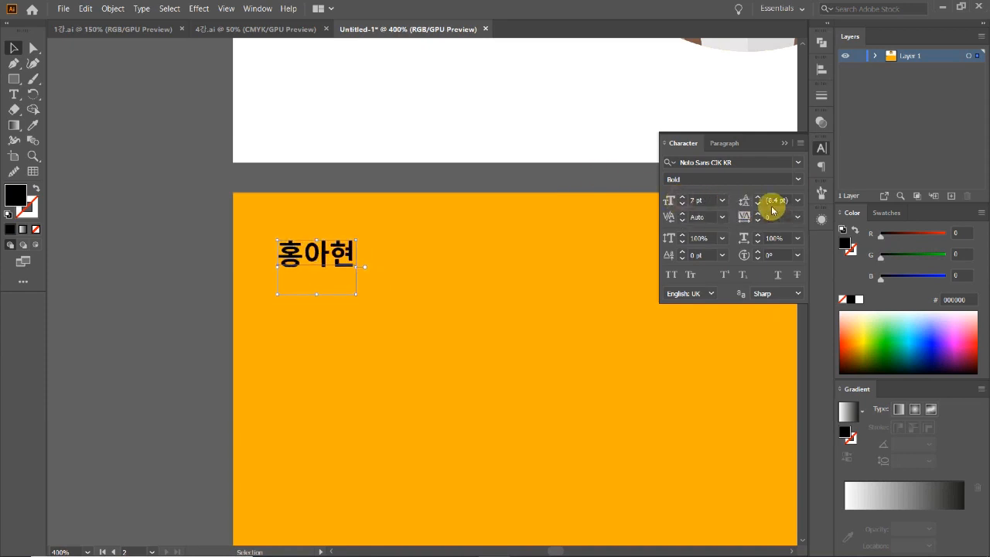
Add spaces between the name's letters and place a copy on the line below.
double_click(304, 253)
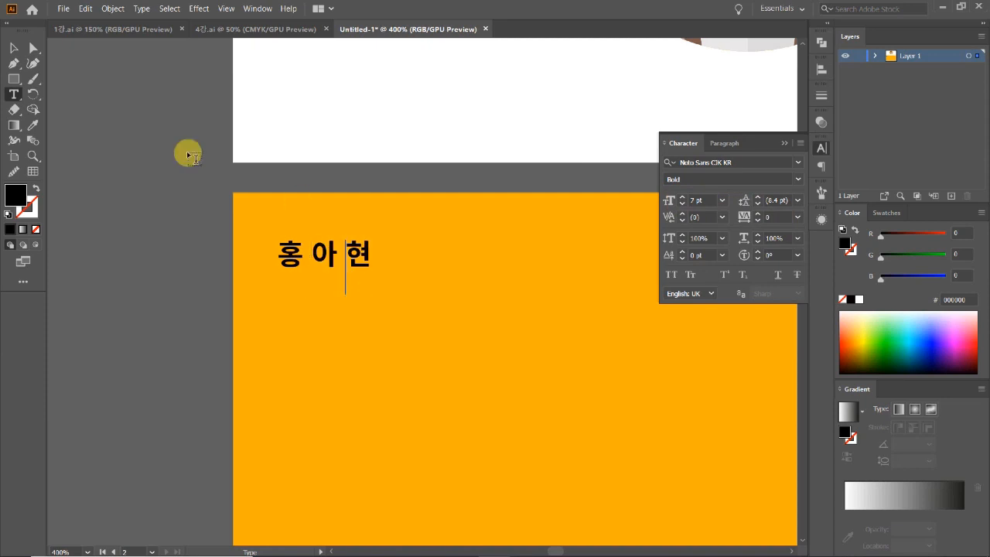
click(15, 47)
ctrl+alt+click(436, 325)
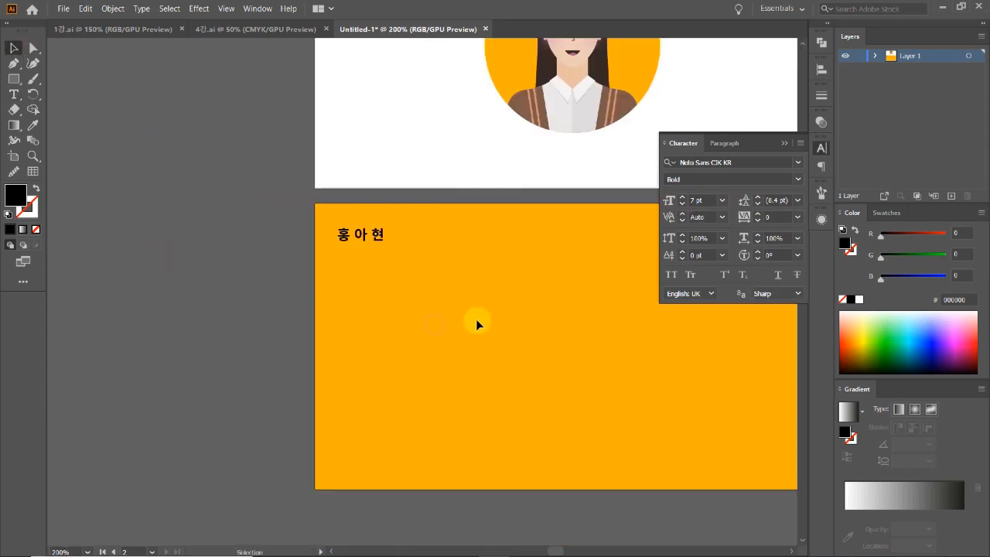
drag(456, 335, 409, 298)
ctrl+click(374, 284)
ctrl+click(369, 259)
click(358, 250)
drag(359, 253, 353, 289)
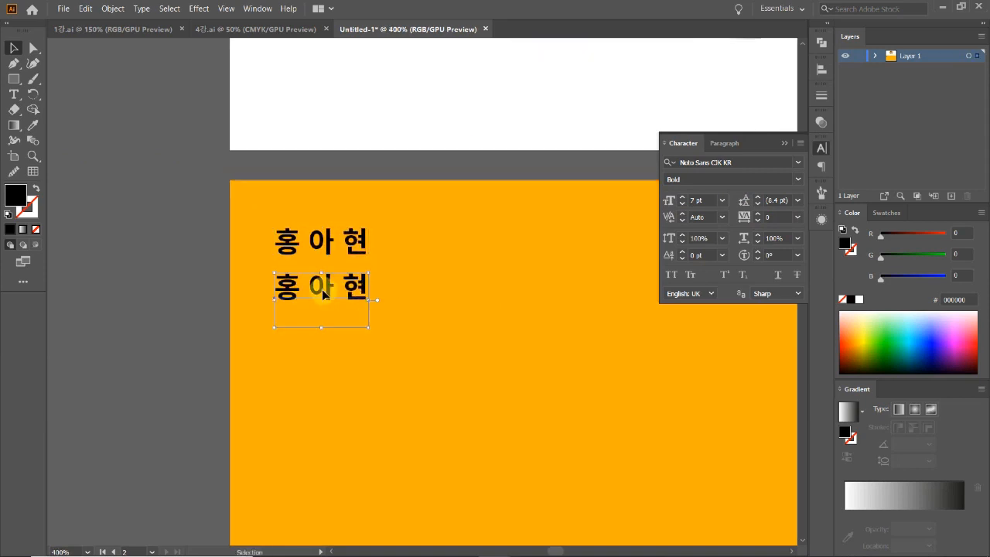
Retype the copy as the romanized name, shrink it to about 3.69 pt, and nudge it under the Korean name.
double_click(325, 292)
key(ctrl+a)
key(BackSpace)
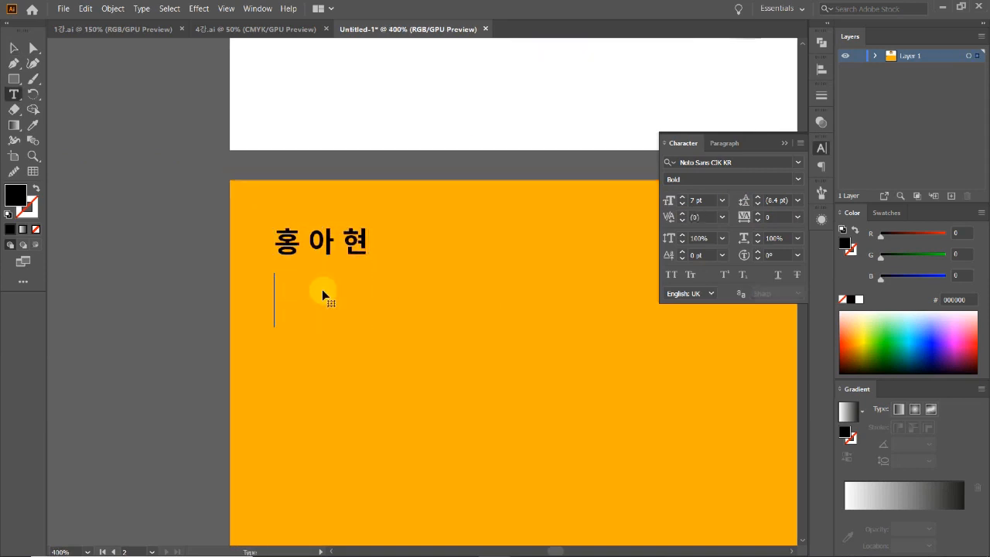
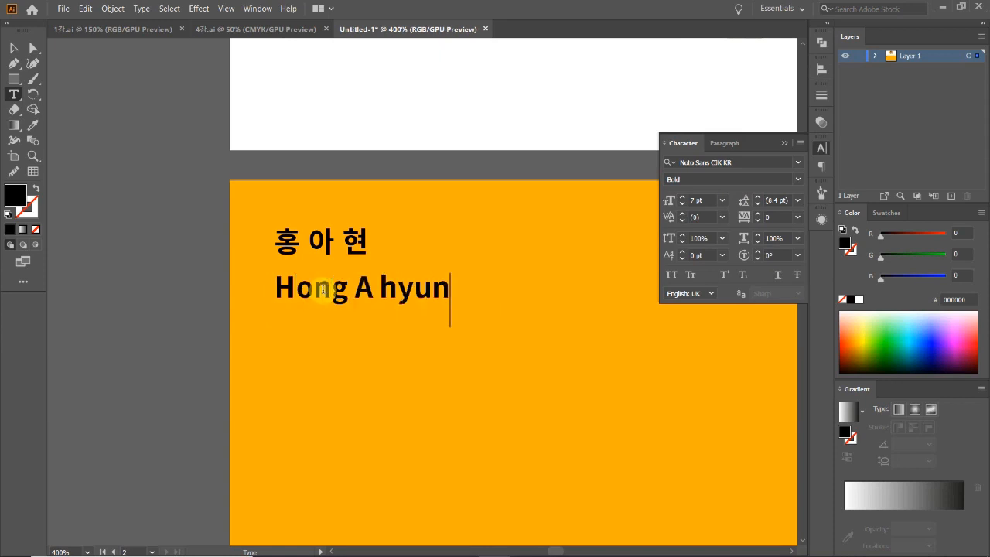
click(13, 49)
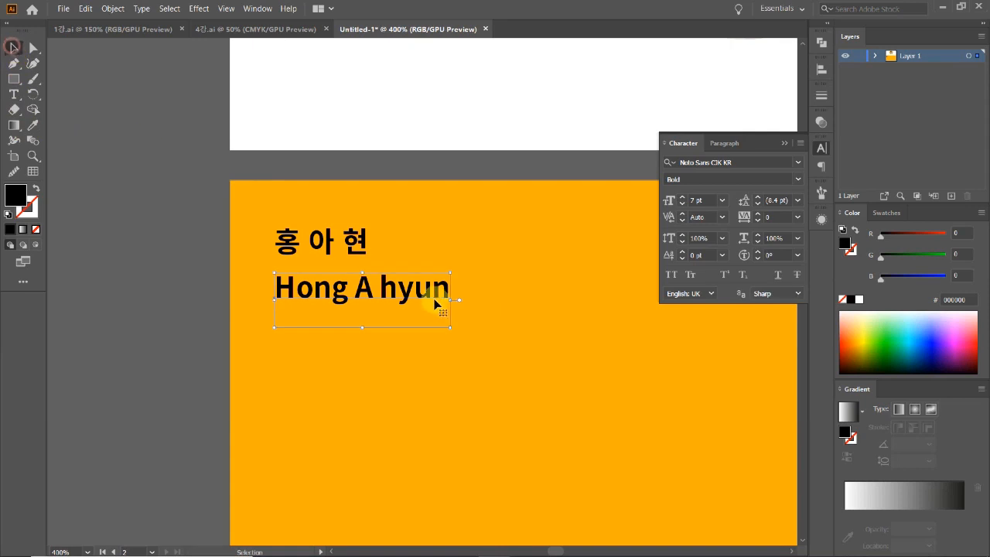
drag(450, 300, 353, 271)
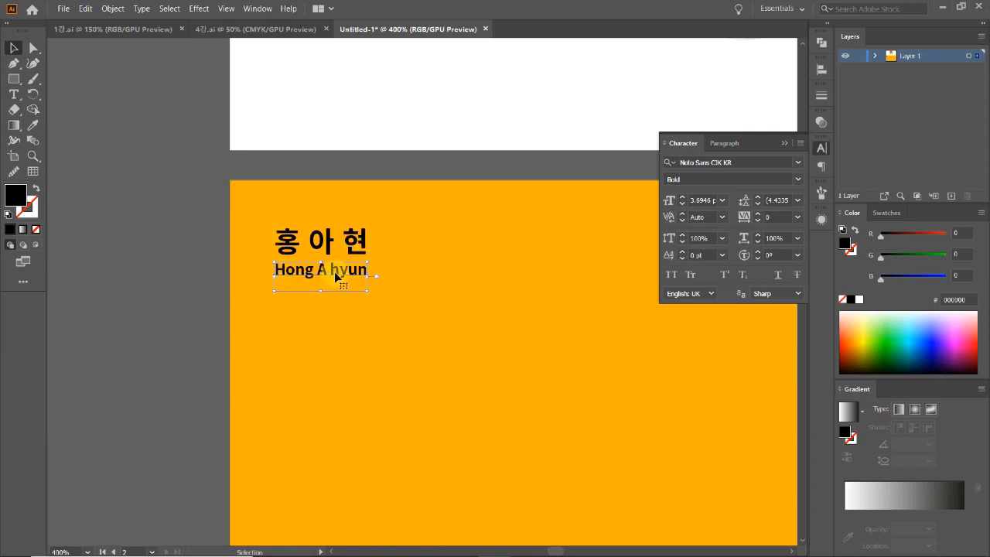
drag(338, 269, 338, 272)
click(383, 332)
click(186, 334)
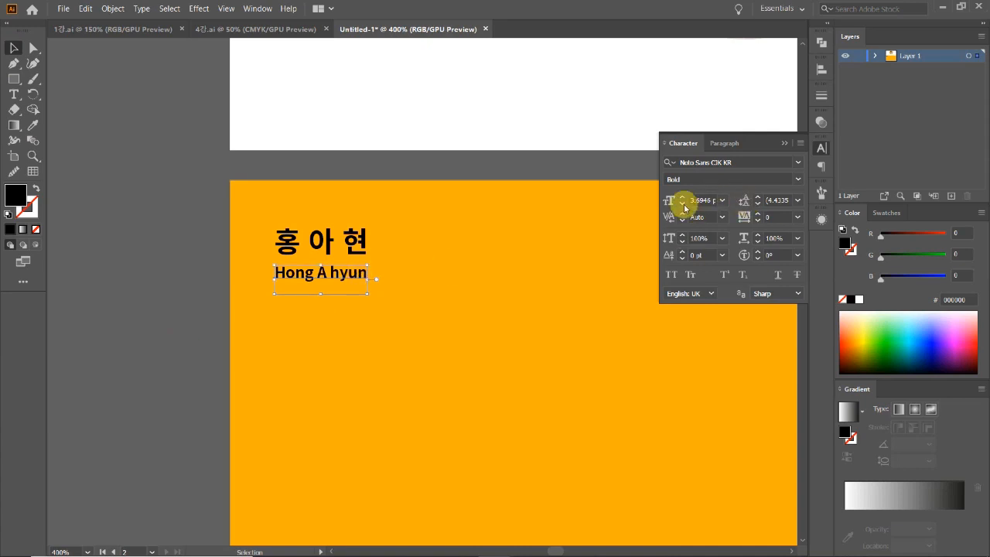
click(152, 307)
scroll(464, 328, down, 3)
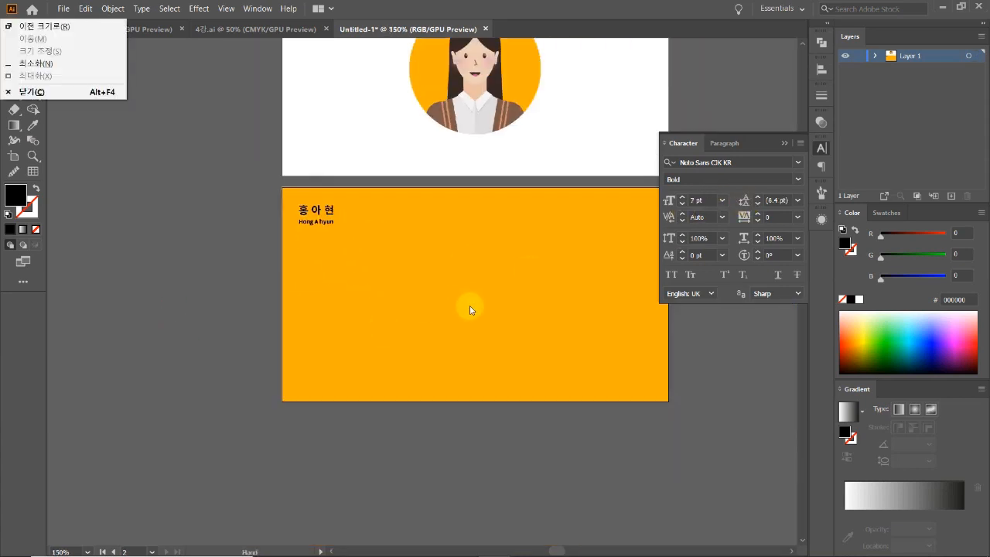
Close the Character panel and move the name group slightly lower.
click(822, 147)
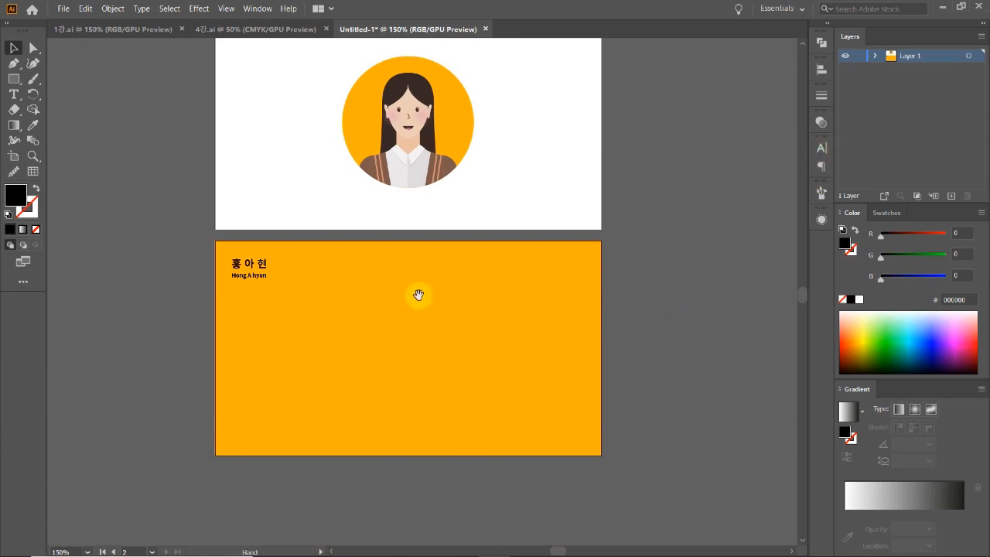
drag(417, 310, 412, 394)
ctrl+alt+click(412, 394)
drag(429, 348, 427, 384)
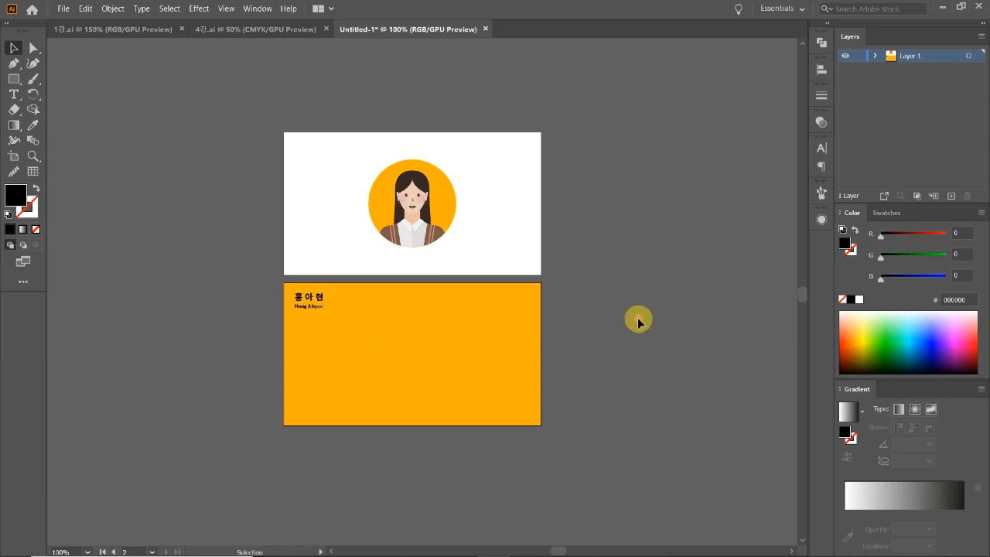
click(252, 288)
click(315, 302)
drag(315, 301, 314, 306)
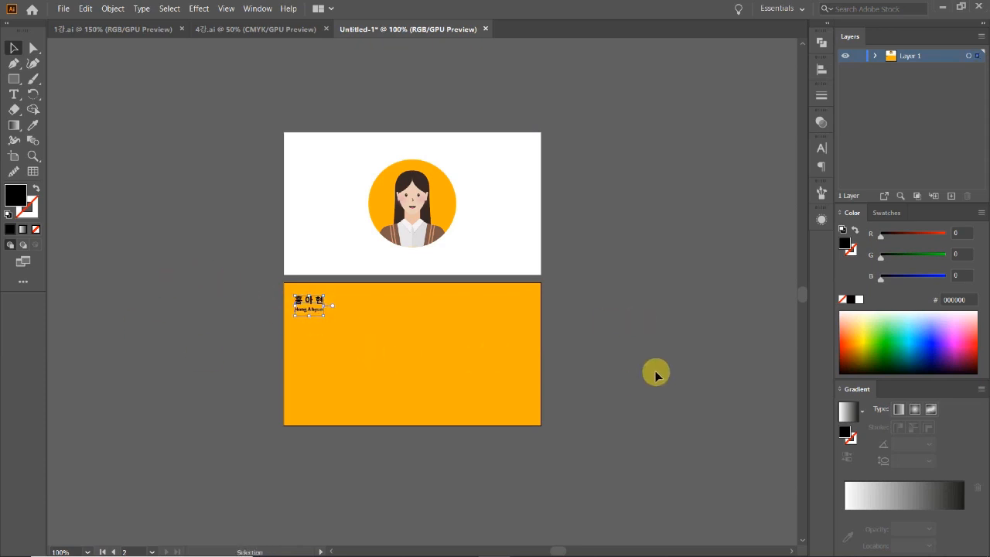
click(625, 369)
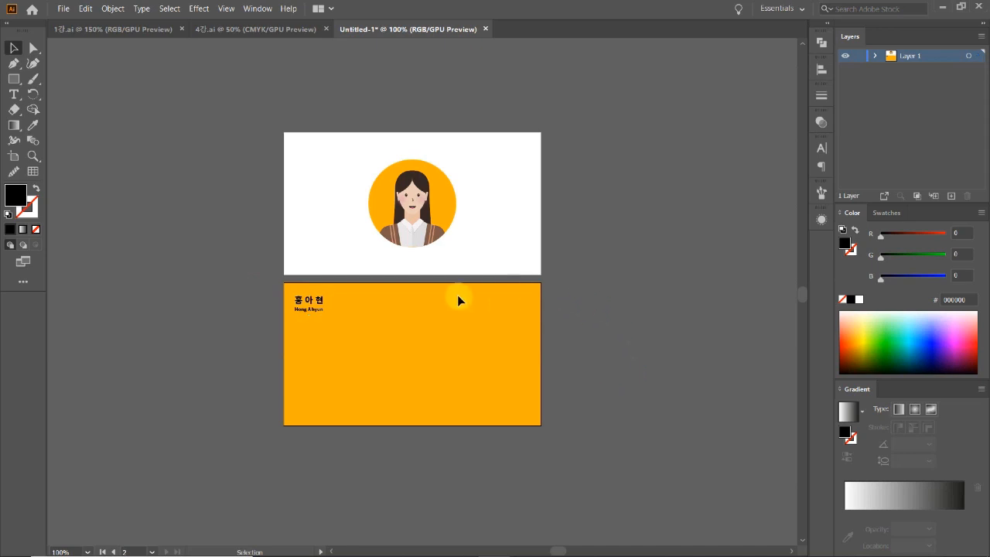
Zoom in closely and nudge the romanized line right to sit flush left under the Korean name.
key(z)
click(424, 302)
click(416, 288)
click(415, 294)
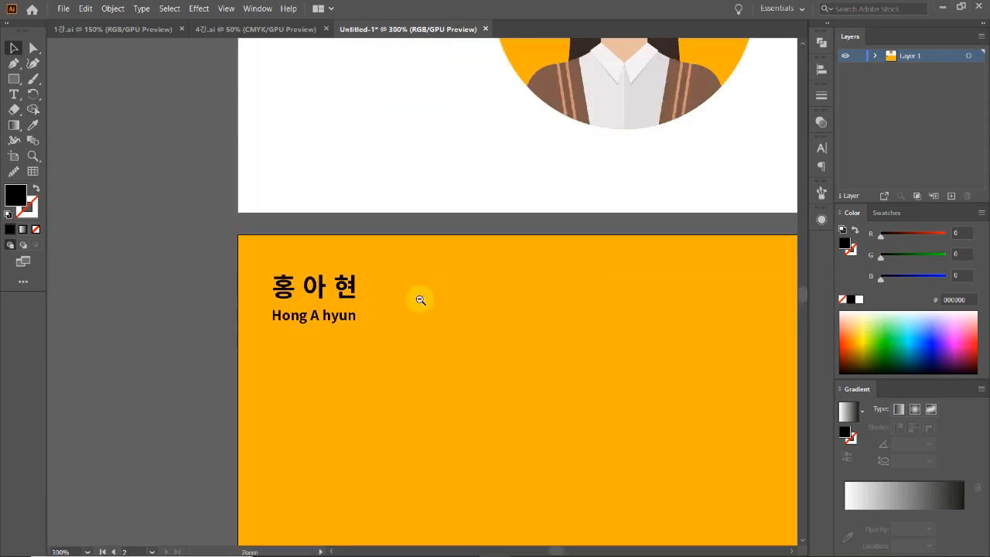
alt+click(420, 300)
alt+click(421, 300)
alt+click(420, 300)
drag(501, 301, 427, 333)
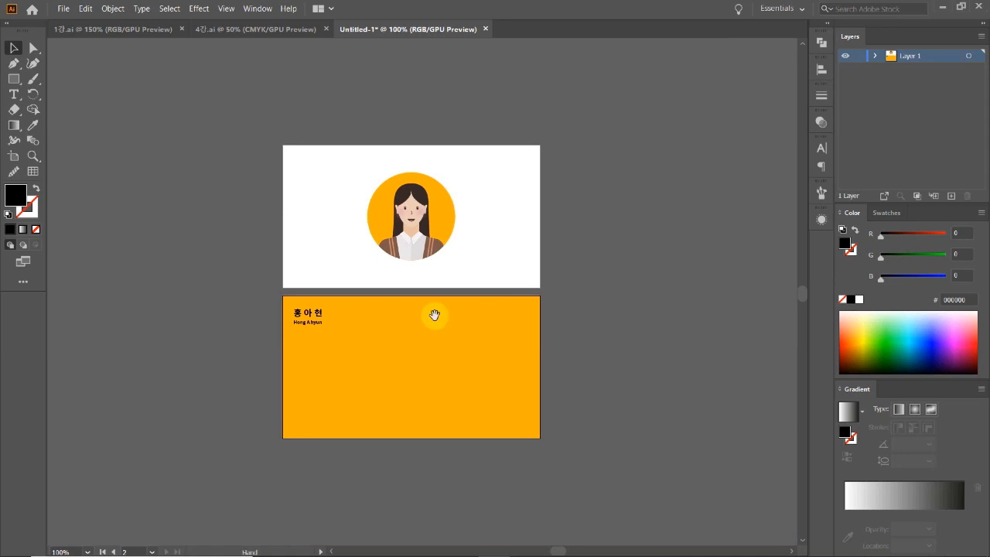
ctrl+click(435, 314)
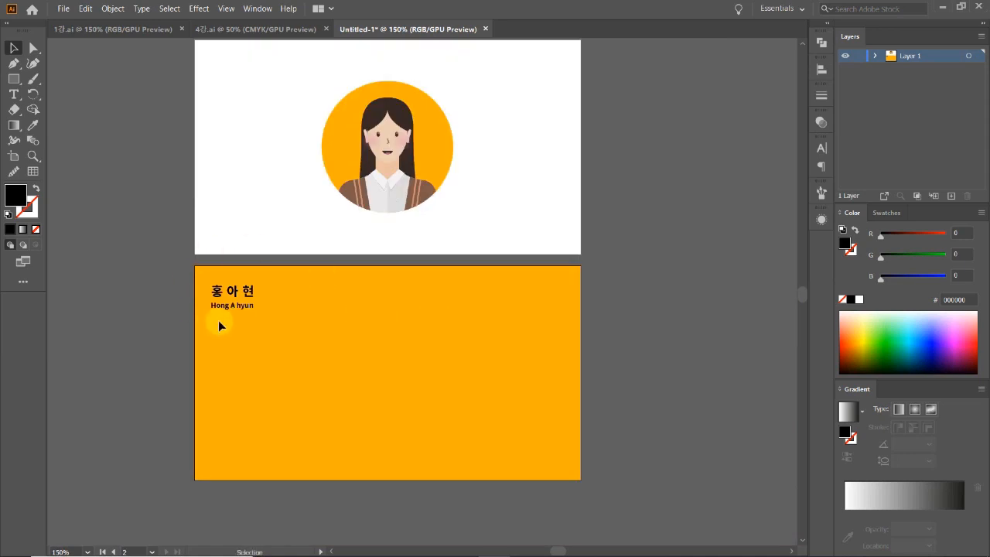
drag(400, 313, 403, 291)
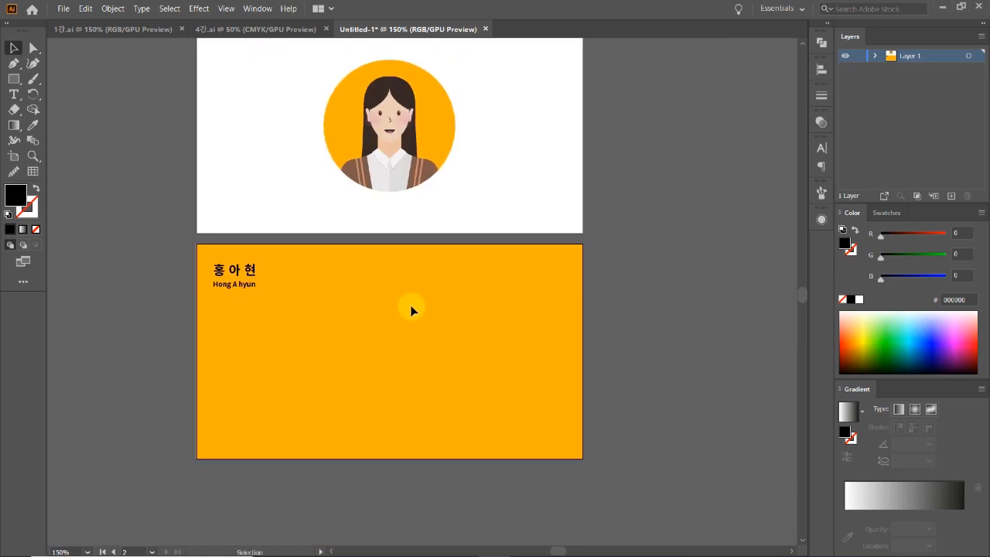
scroll(415, 319, up, 3)
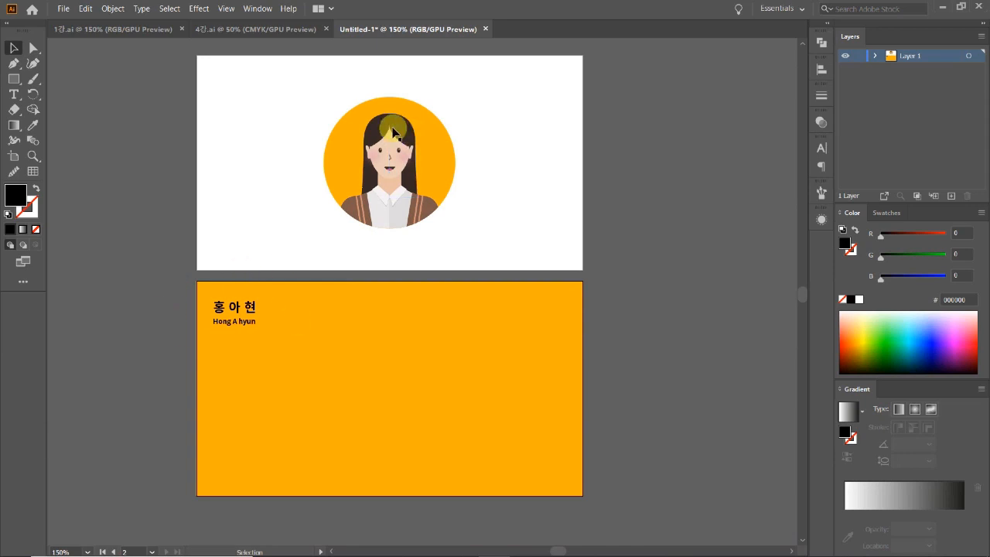
ctrl+alt+click(409, 326)
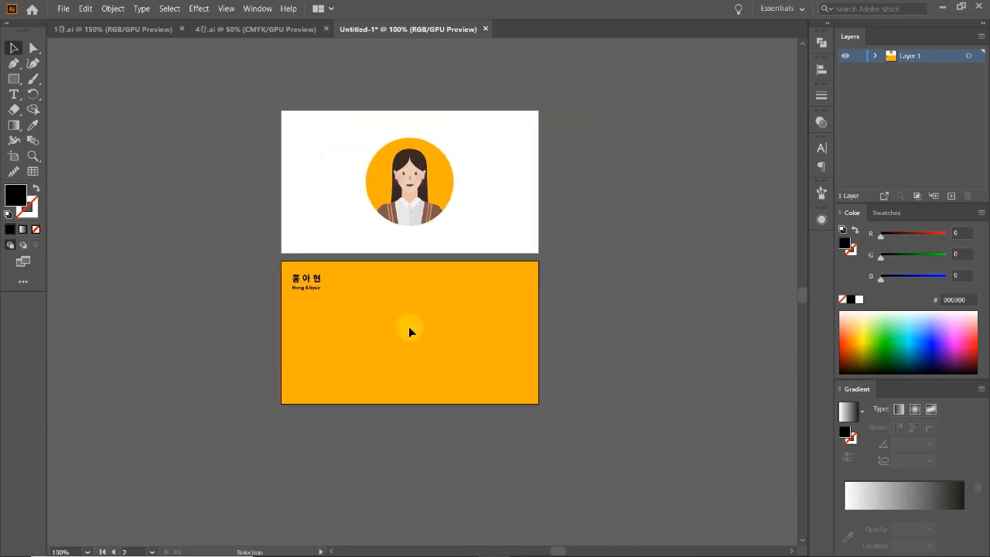
ctrl+click(354, 286)
ctrl+click(409, 289)
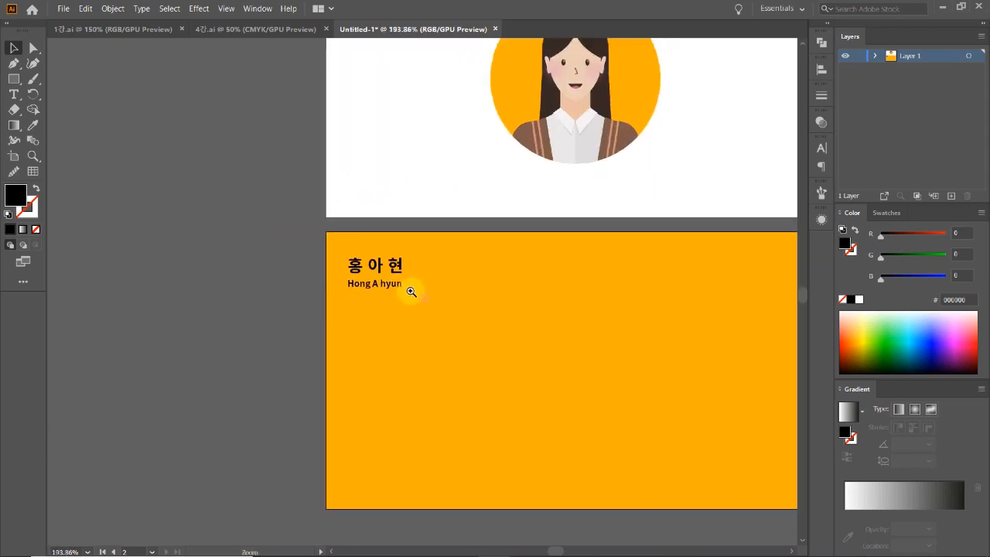
ctrl+click(402, 286)
ctrl+click(402, 285)
ctrl+click(408, 308)
drag(412, 298, 469, 303)
click(198, 340)
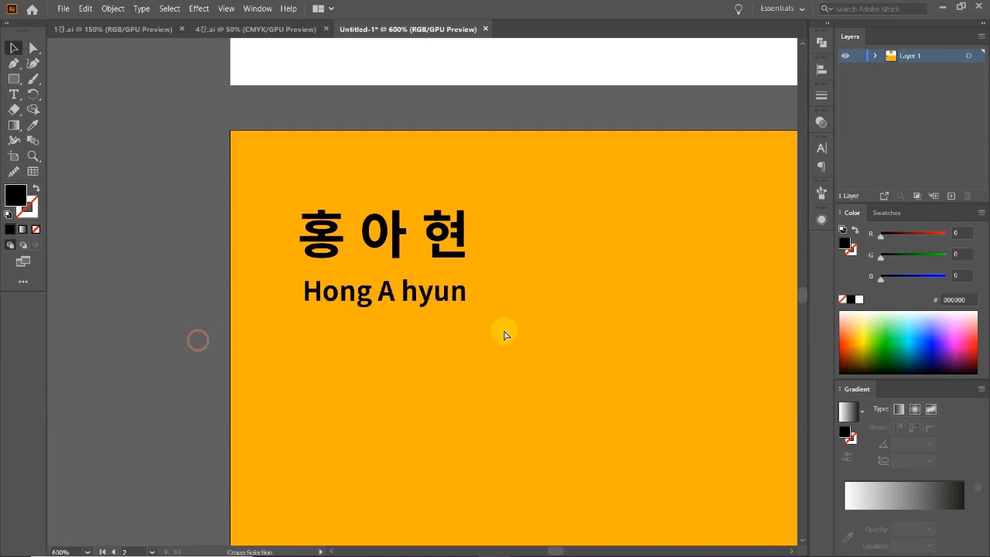
Zoom back out to show both artboards and reopen the Character panel.
ctrl+alt+click(506, 325)
ctrl+alt+click(506, 328)
ctrl+alt+click(453, 338)
ctrl+alt+click(448, 316)
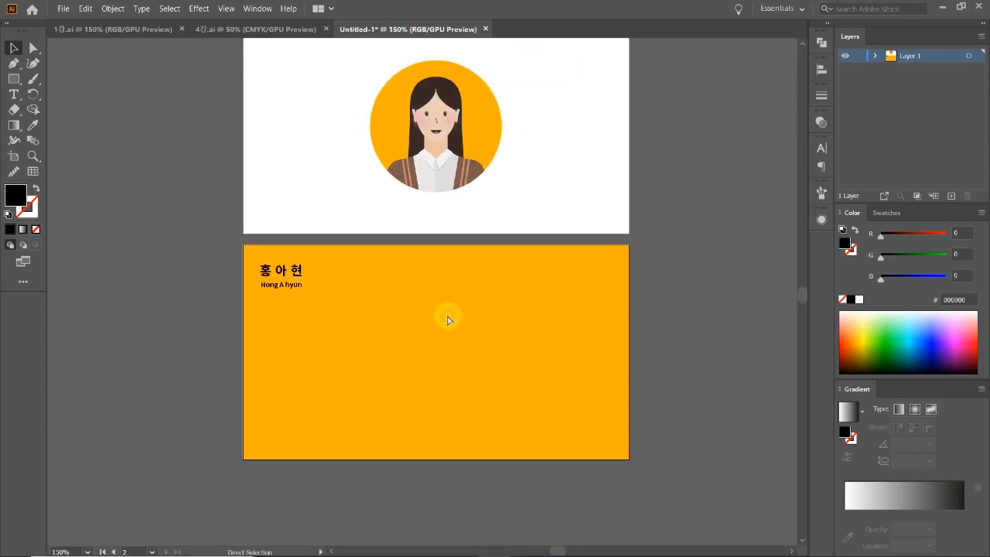
drag(475, 306, 430, 363)
ctrl+alt+click(428, 336)
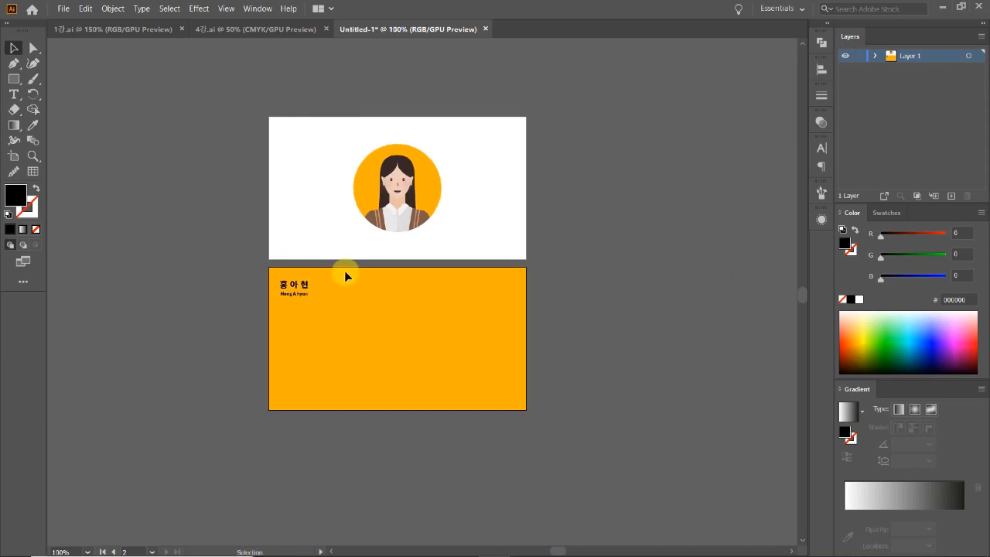
click(822, 148)
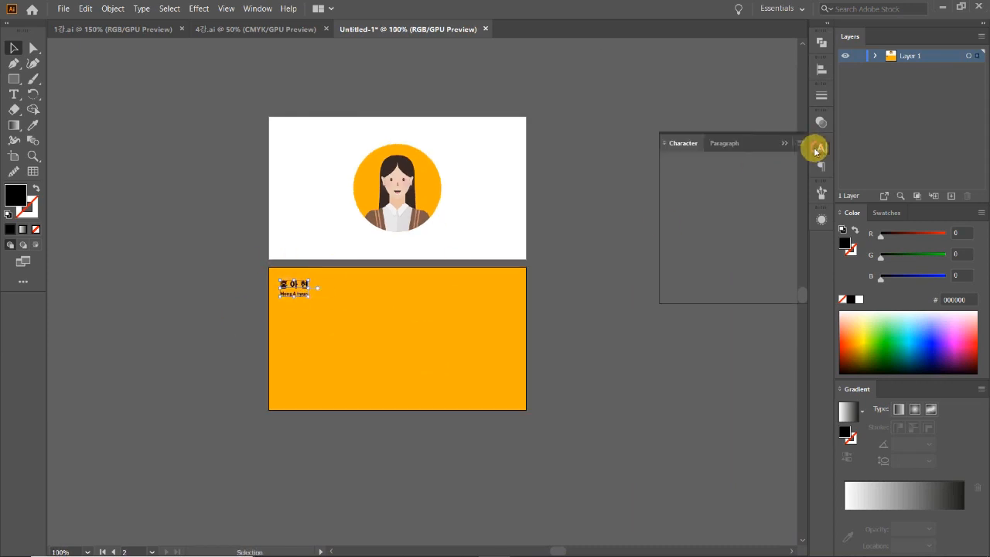
Change the name's font weight to Black and close the Character panel.
click(797, 180)
click(672, 278)
click(528, 310)
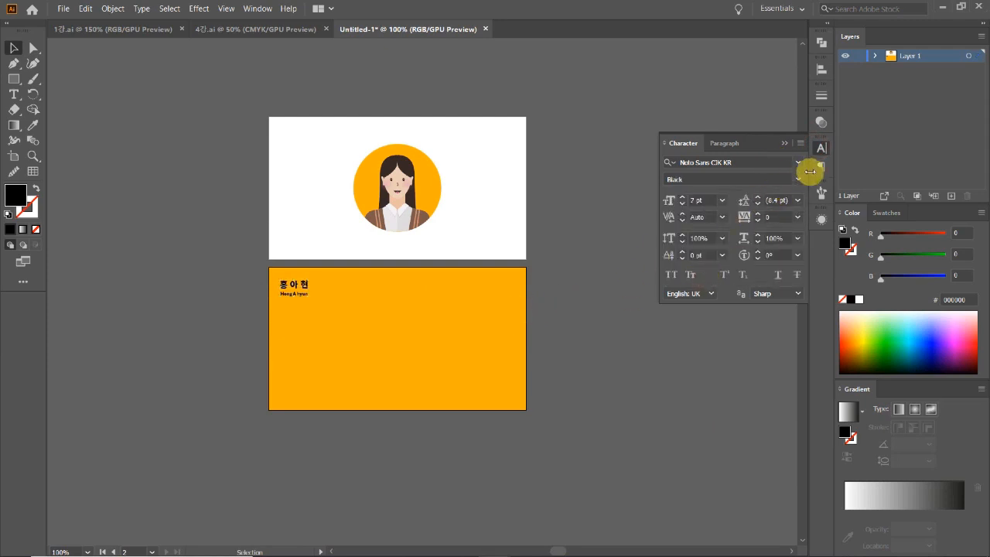
ctrl+click(438, 261)
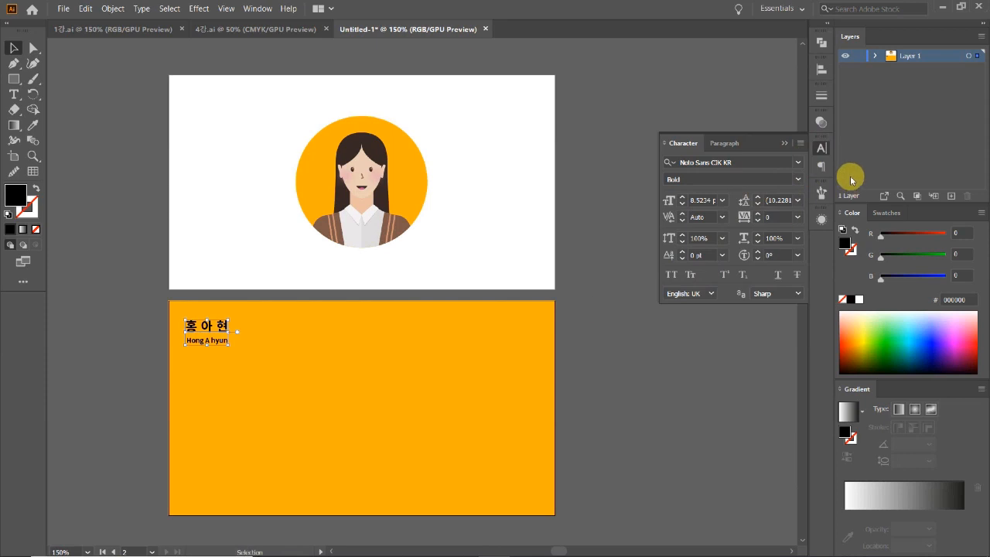
click(821, 148)
Copy the name to the card's bottom-right and retype it as 'Graphic designer'.
key(ctrl+minus)
drag(262, 253, 424, 338)
key(t)
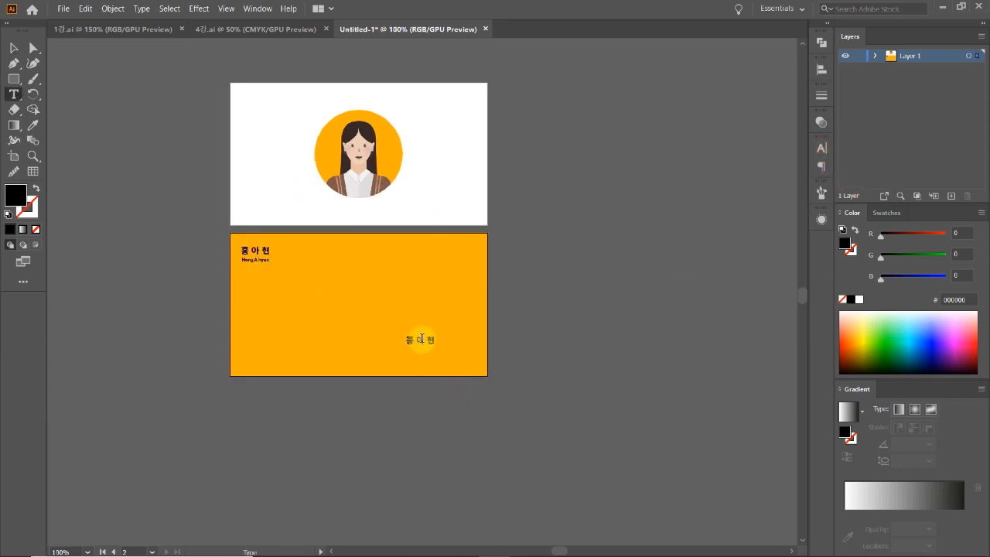
double_click(422, 341)
text(Graphic designer)
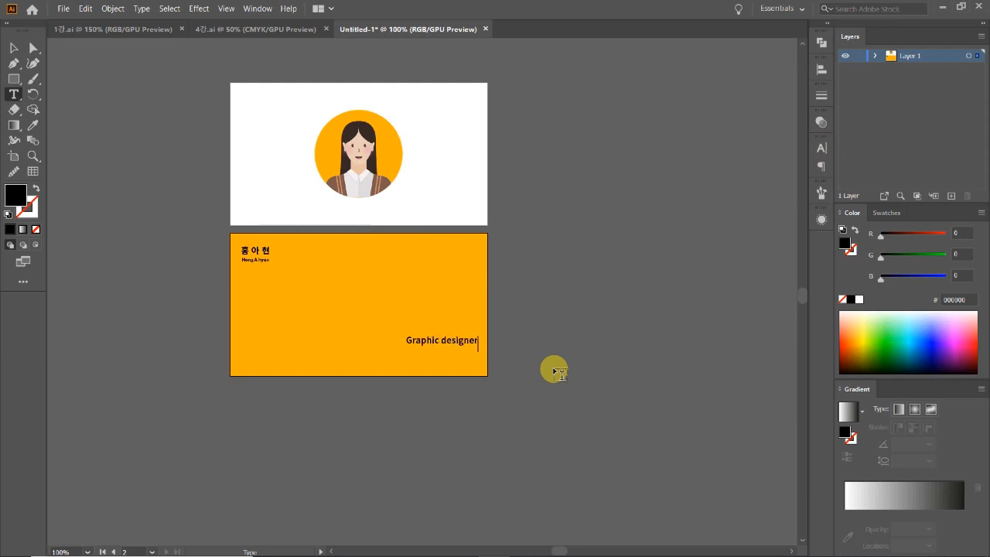
click(13, 47)
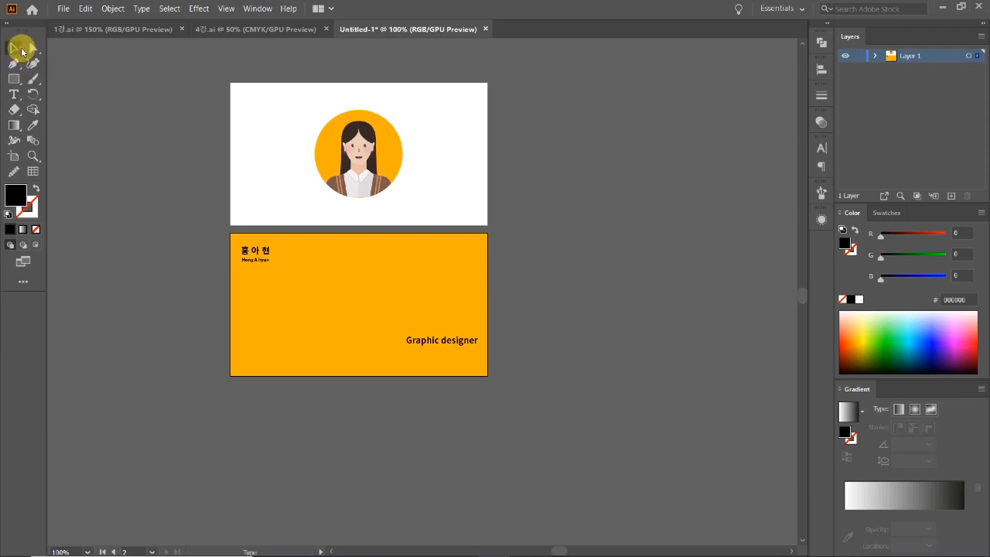
drag(449, 347, 424, 341)
click(526, 344)
Place a duplicate of the 'Graphic designer' line just below it.
key(ctrl+equal)
drag(436, 256, 457, 356)
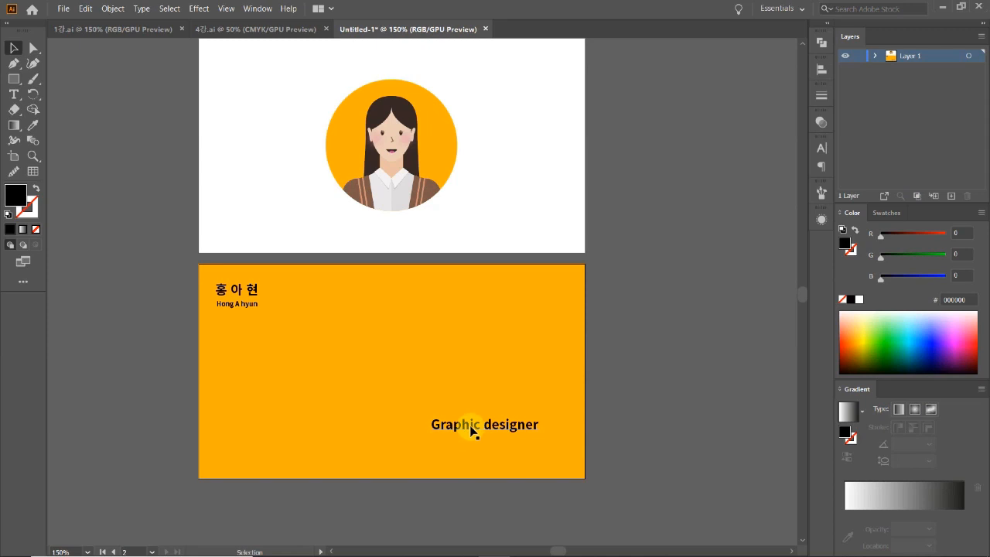
drag(471, 427, 472, 446)
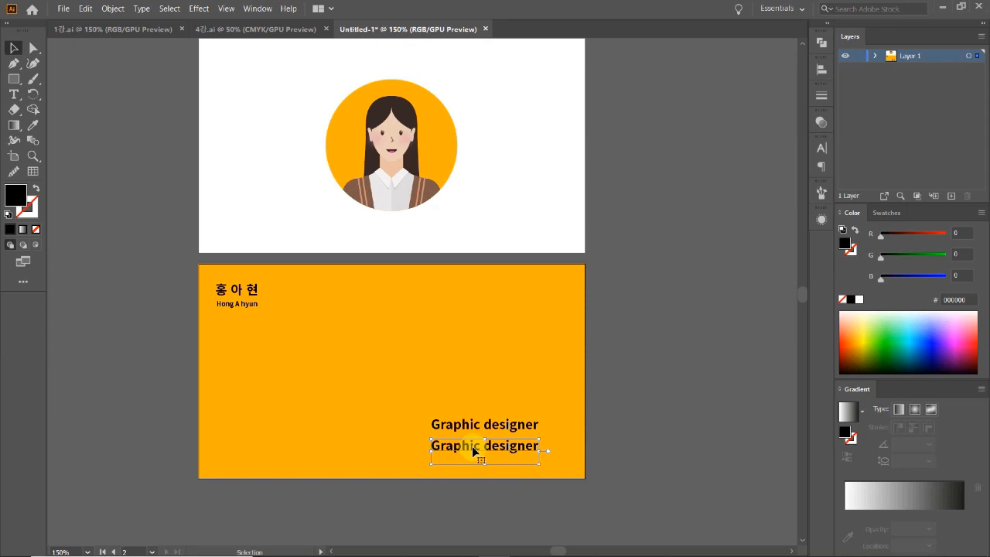
Replace the second 'Graphic designer' line with the e-mail address.
ctrl+click(447, 397)
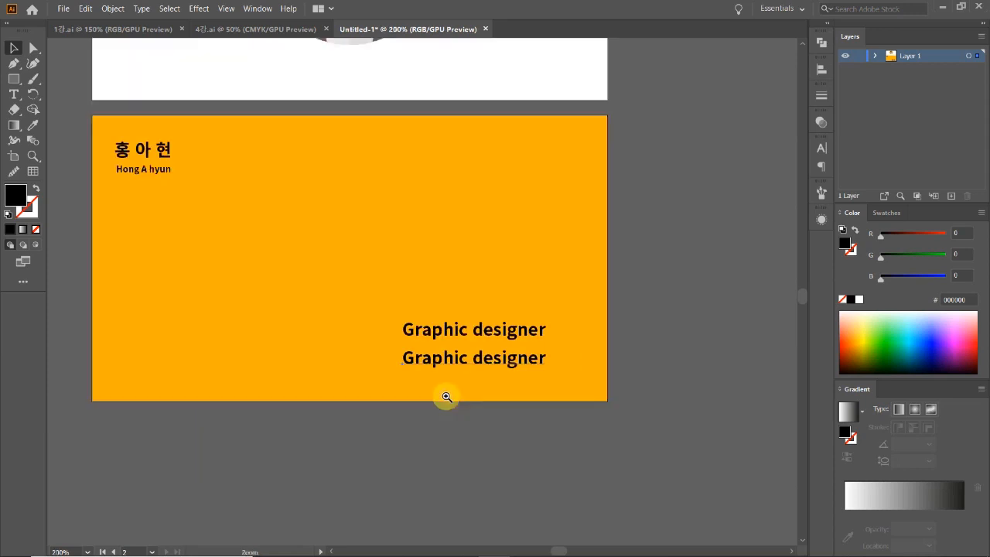
ctrl+click(371, 282)
ctrl+click(410, 334)
drag(544, 463, 435, 417)
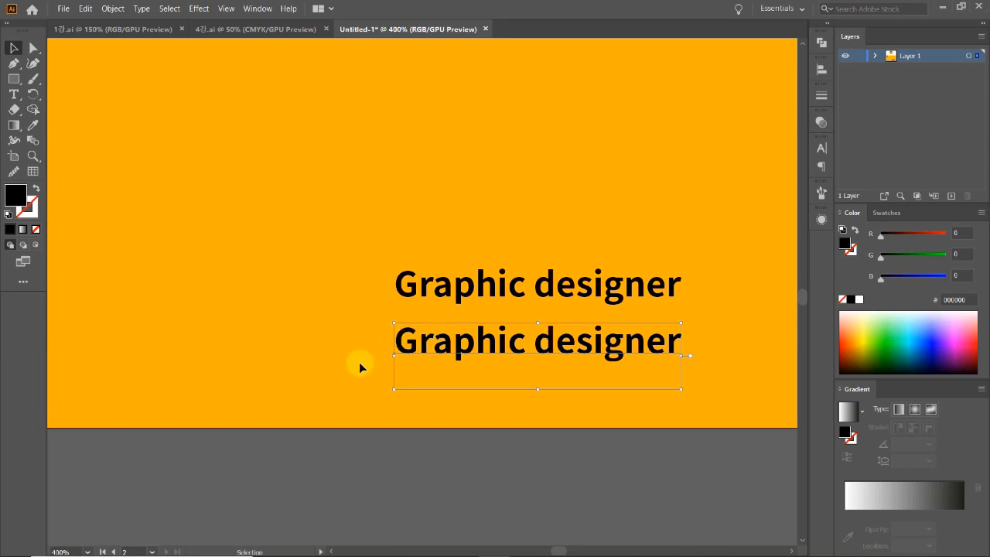
double_click(445, 345)
key(ctrl+a)
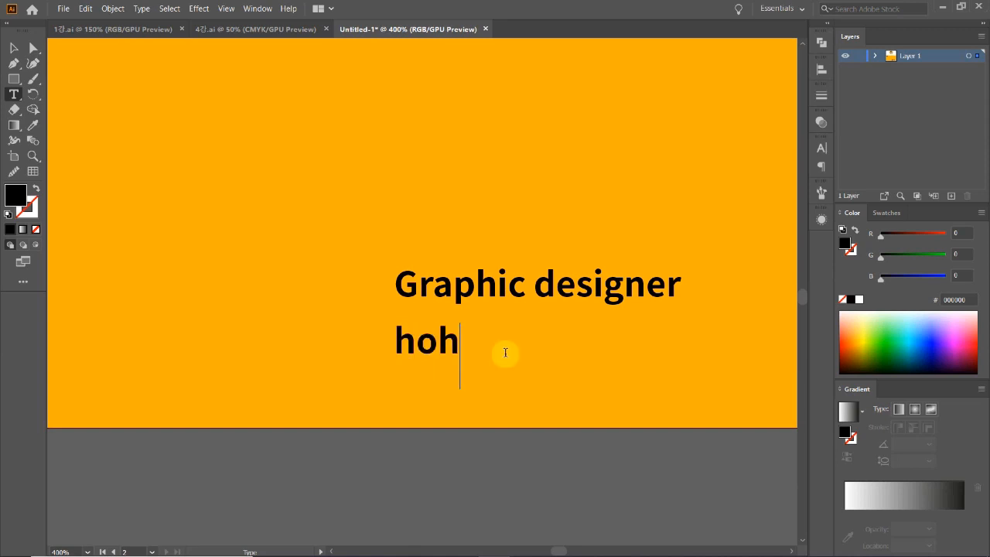
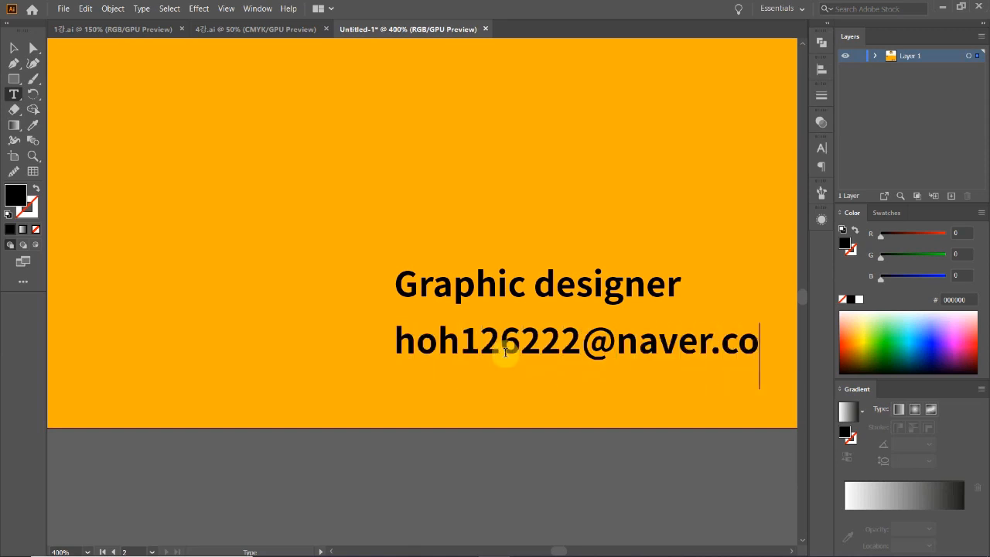
Reposition the e-mail line and scale it down proportionally.
click(16, 52)
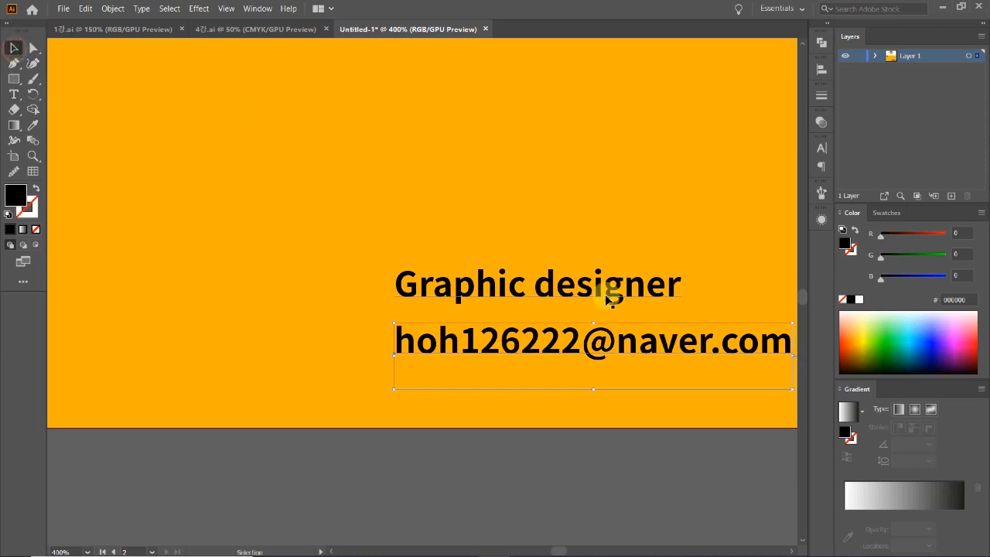
key(Down)
key(Down)
drag(598, 340, 599, 336)
double_click(599, 337)
click(13, 49)
drag(595, 323, 541, 380)
Duplicate the e-mail line below and retype it as the Instagram profile address.
key(t)
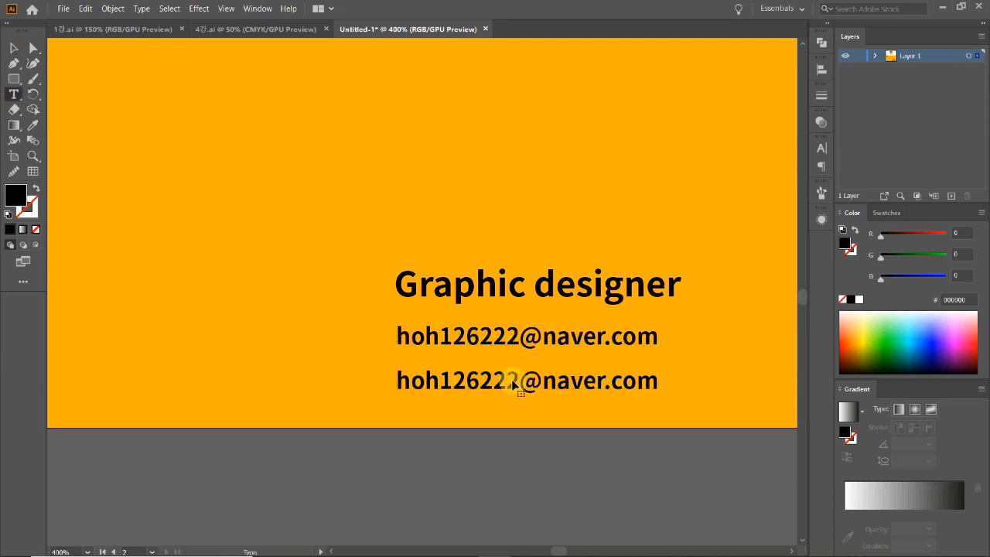
triple_click(511, 379)
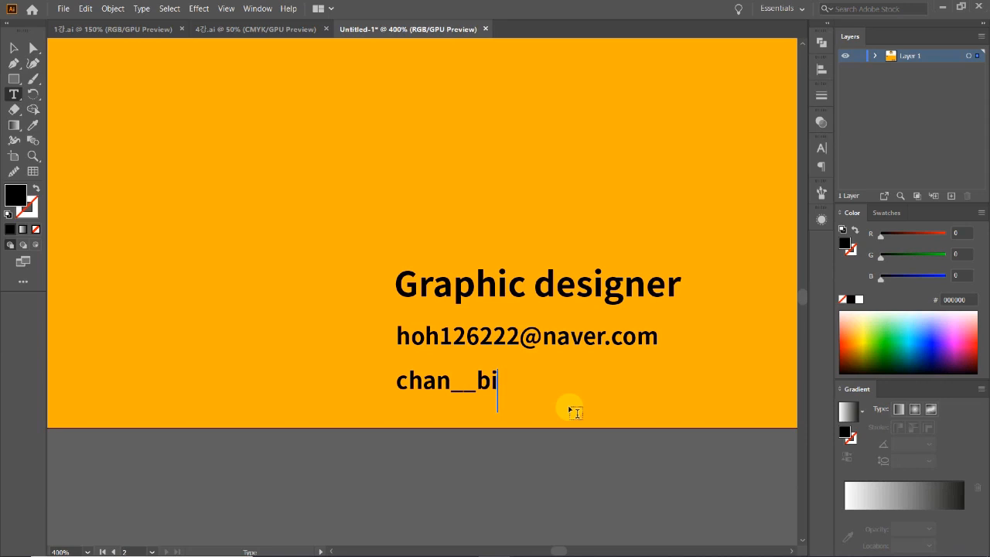
key(BackSpace)
key(BackSpace)
key(BackSpace)
key(BackSpace)
key(BackSpace)
key(BackSpace)
key(BackSpace)
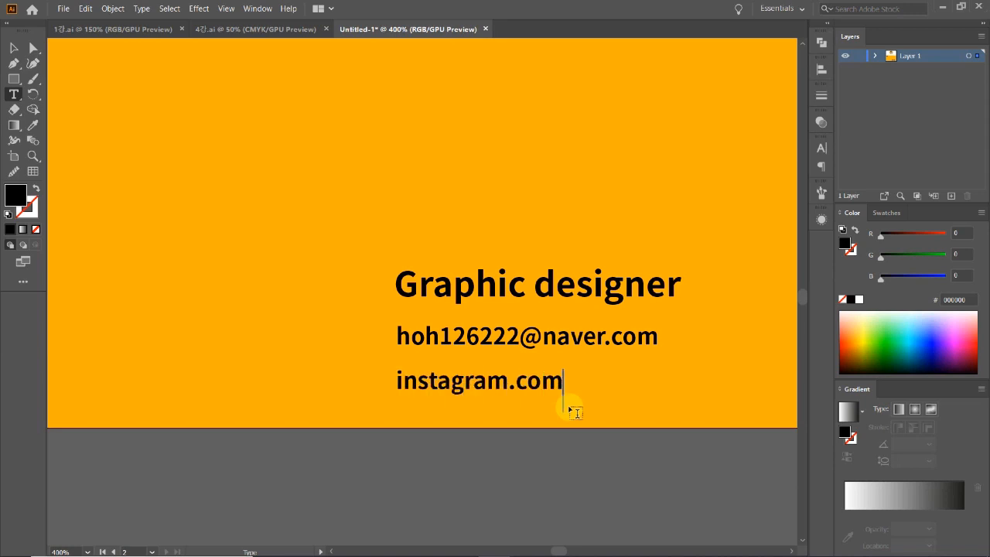
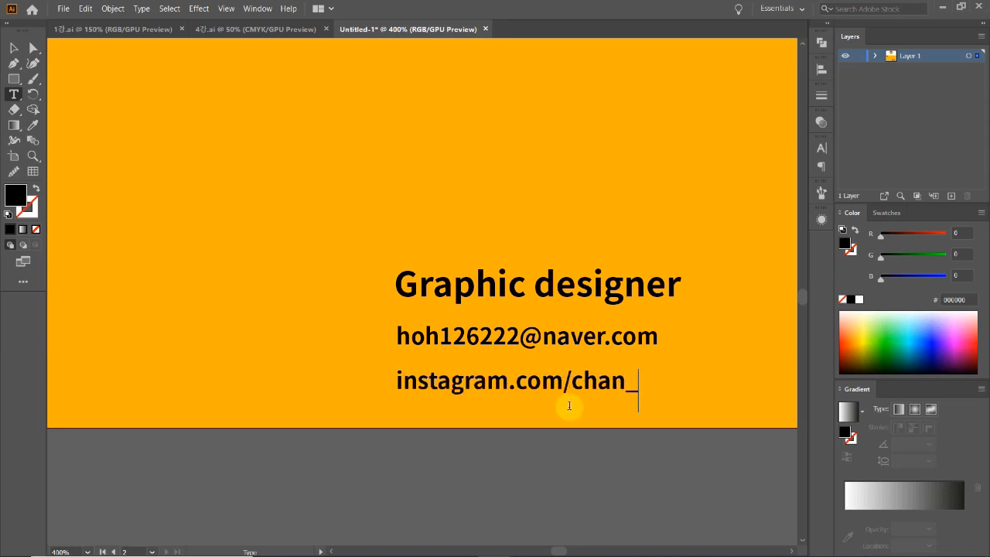
Finish editing the Instagram line and zoom out to show both card sides.
click(12, 50)
click(237, 367)
ctrl+alt+click(564, 328)
ctrl+alt+click(565, 328)
ctrl+alt+click(564, 328)
drag(342, 206, 513, 350)
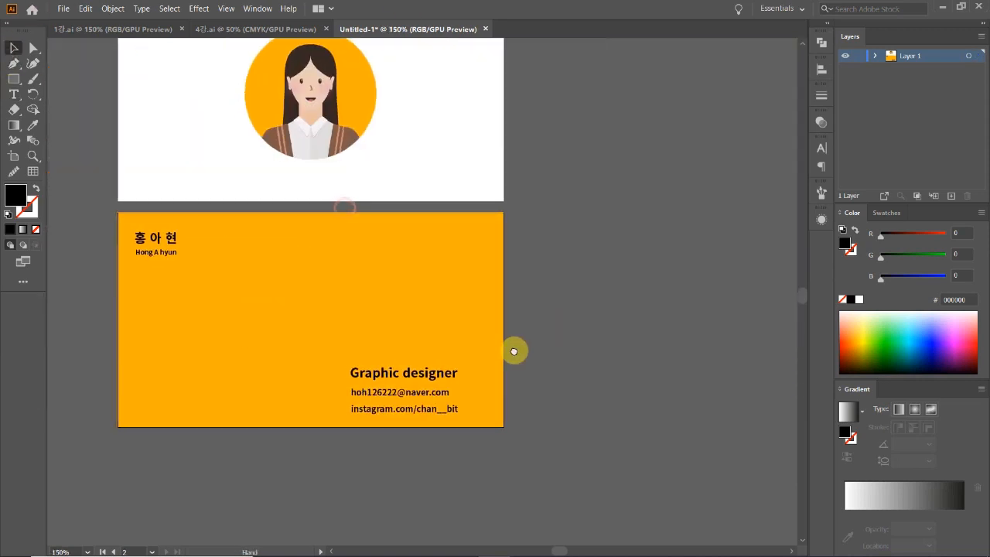
drag(359, 342, 369, 325)
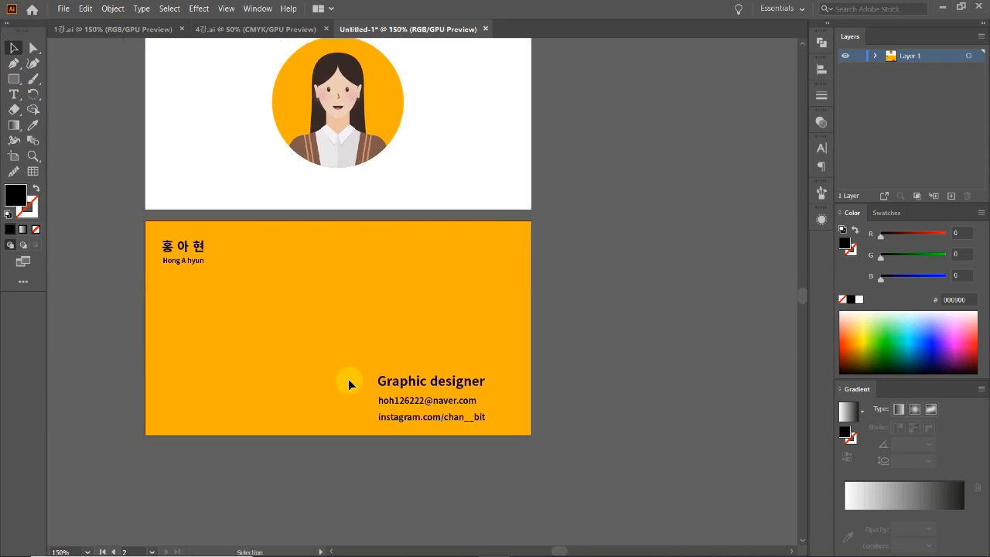
drag(438, 455, 417, 361)
click(398, 330)
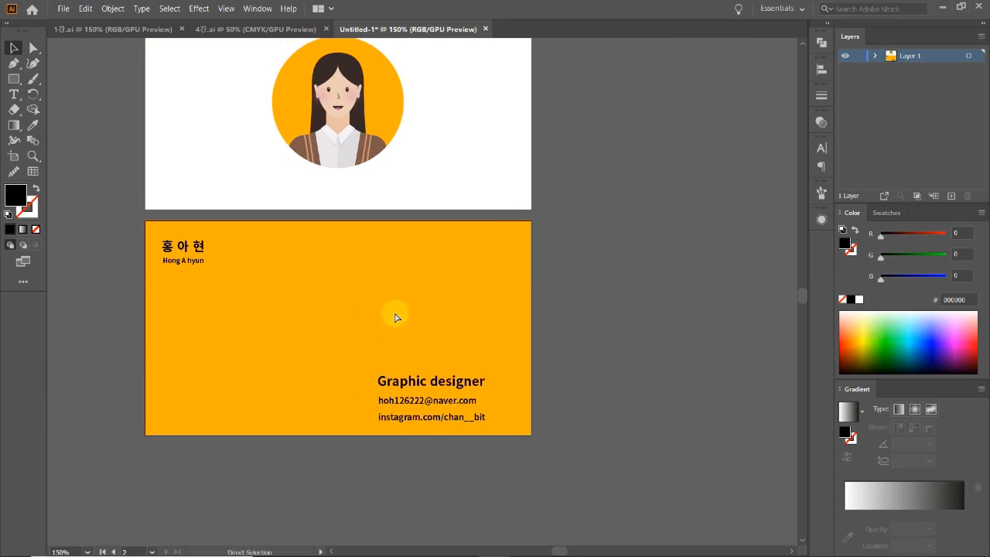
Show the rulers and place horizontal guides at the name's top and the last text line.
key(ctrl+r)
drag(375, 40, 380, 200)
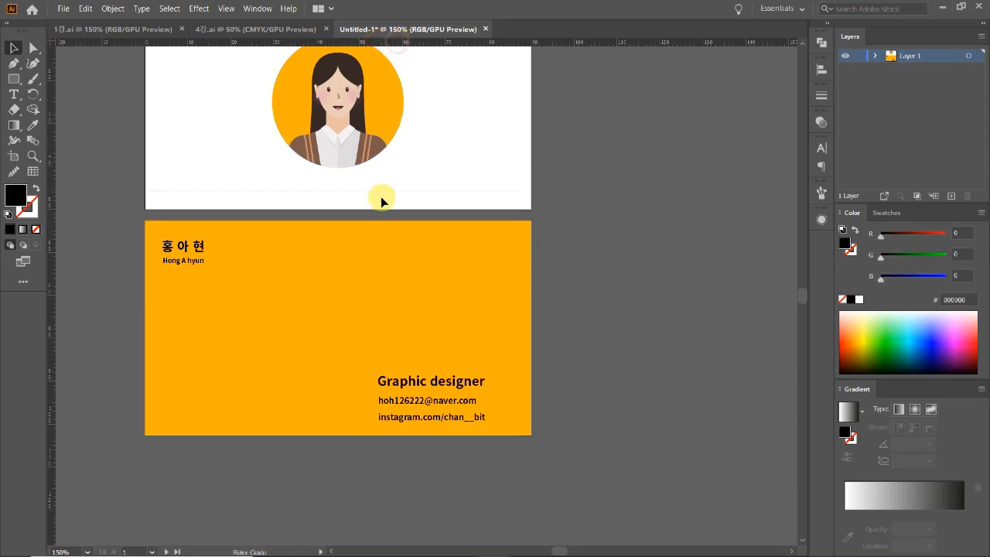
click(379, 244)
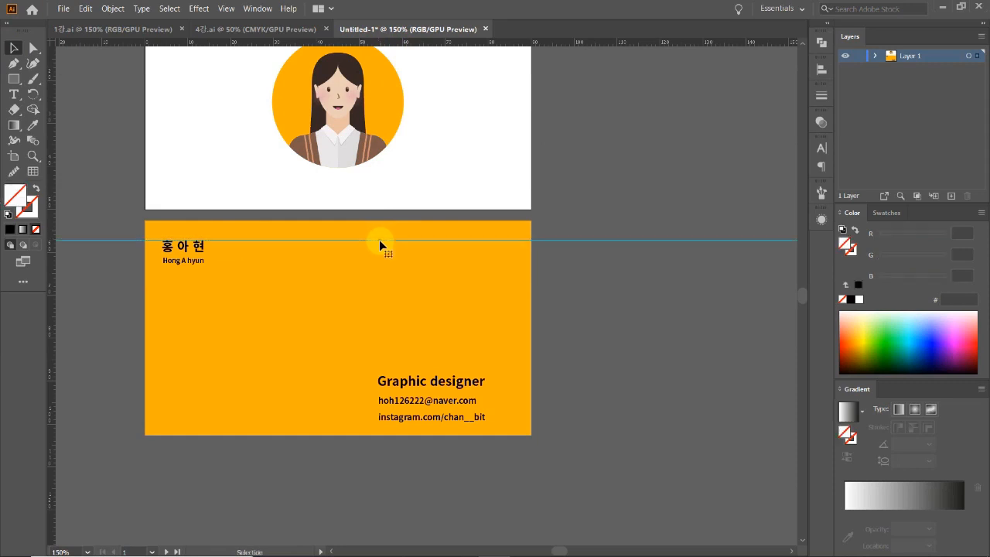
drag(363, 40, 369, 423)
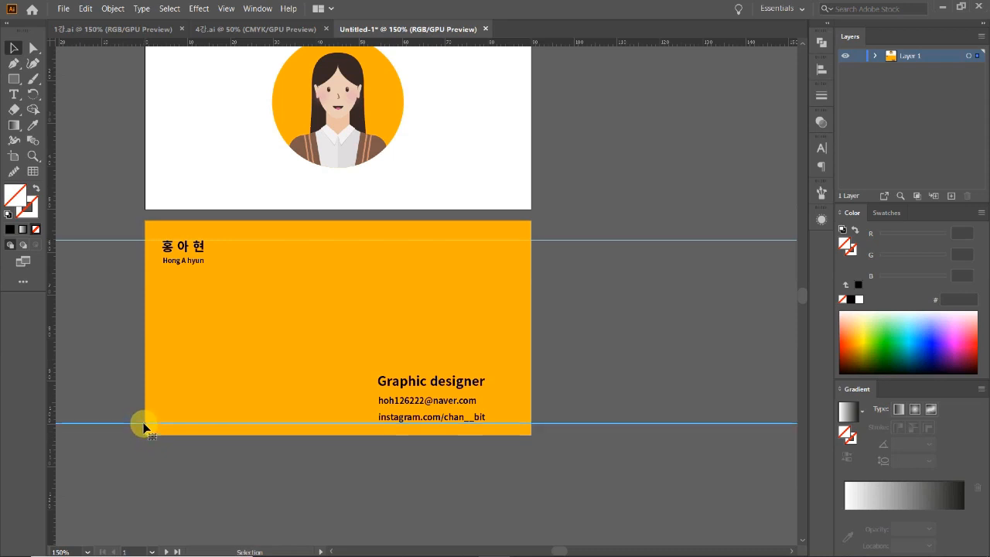
drag(143, 425, 141, 419)
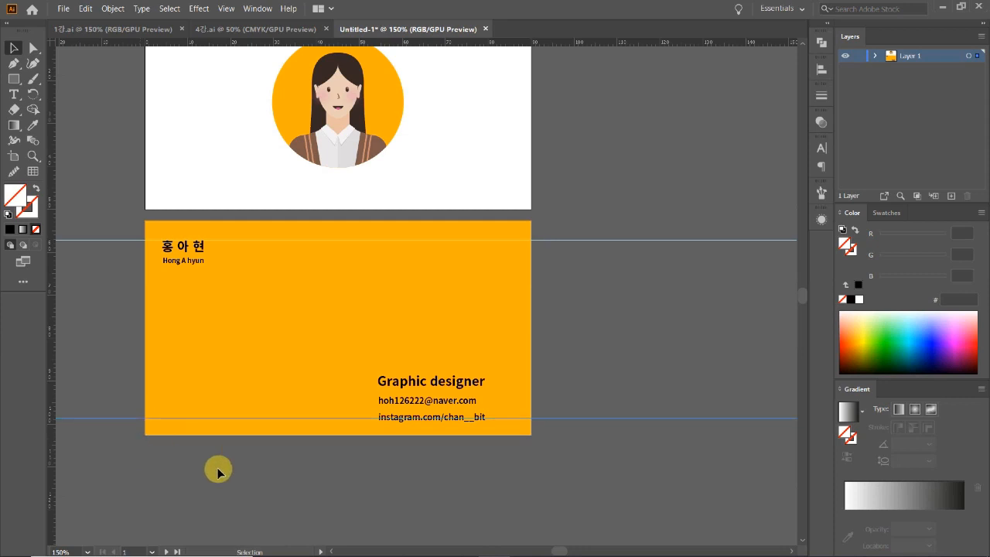
Move the Graphic designer text group slightly up and to the right.
click(478, 422)
key(a)
click(520, 479)
drag(504, 468, 366, 339)
drag(550, 376, 559, 444)
drag(458, 401, 472, 399)
Zoom in to inspect the Instagram line, then return to a whole-card view.
ctrl+click(429, 415)
ctrl+click(428, 409)
ctrl+click(390, 308)
ctrl+click(438, 175)
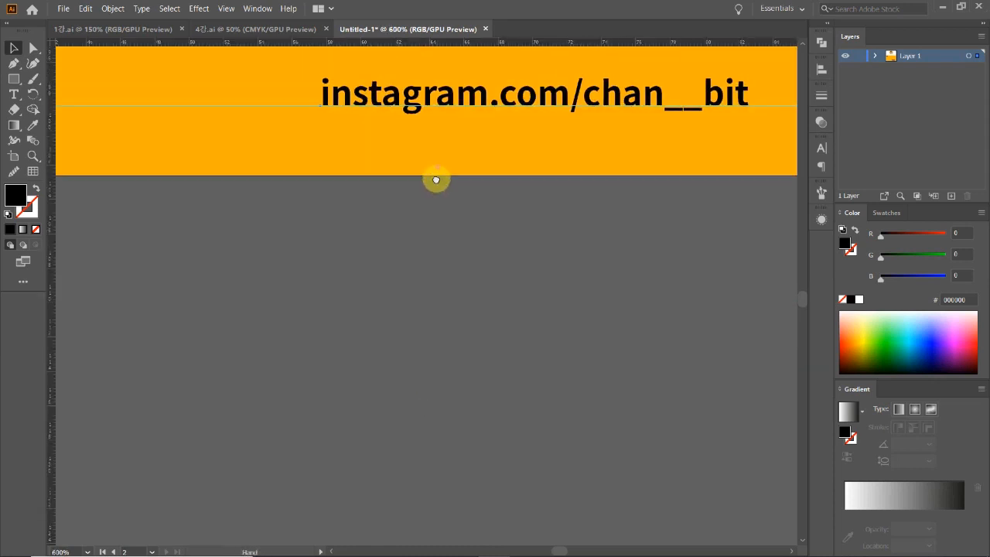
drag(438, 166, 413, 265)
ctrl+alt+click(422, 203)
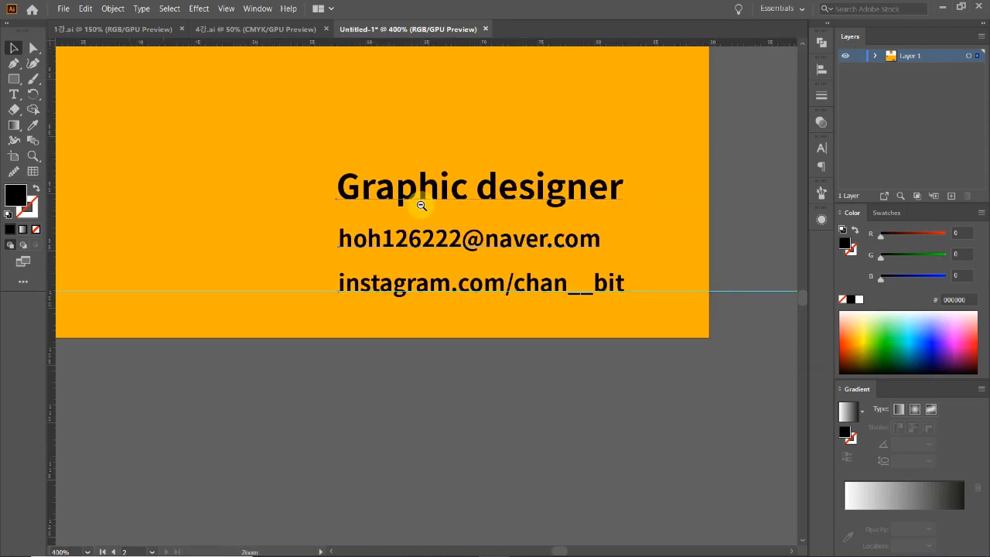
ctrl+alt+click(422, 204)
ctrl+alt+click(421, 205)
ctrl+alt+click(421, 205)
drag(395, 412, 408, 395)
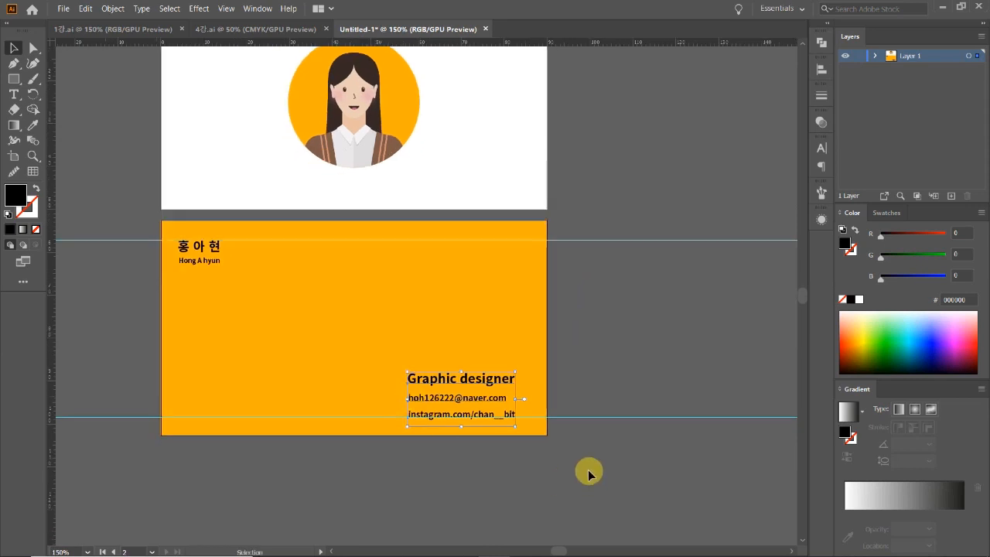
click(585, 470)
Add vertical guides at the left margin and right edge, then move the contact lines right.
click(45, 230)
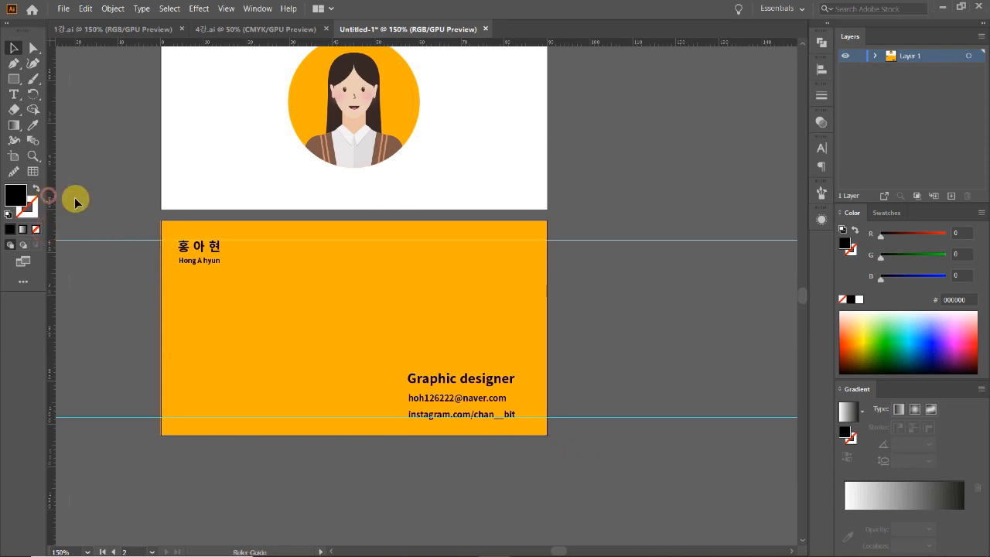
drag(142, 206, 178, 214)
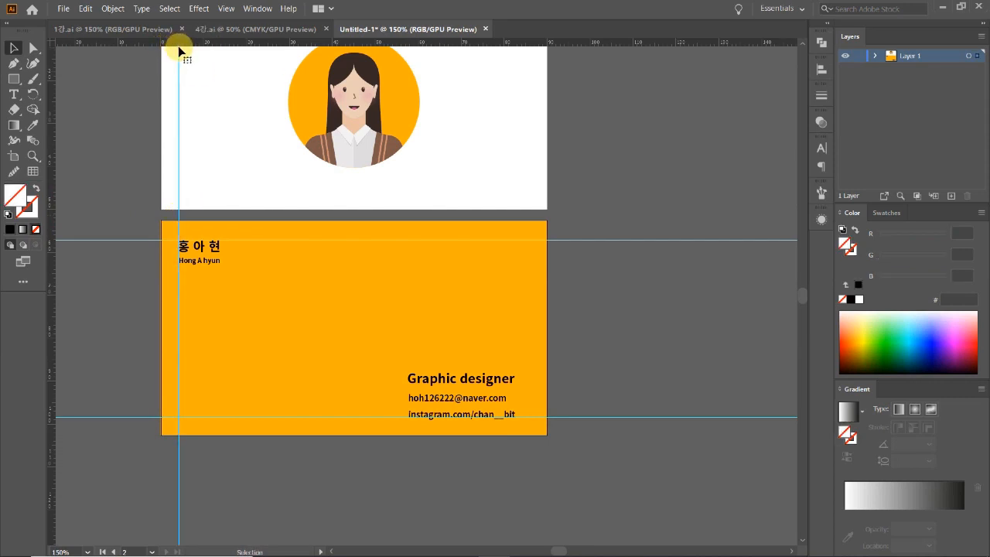
drag(48, 229, 530, 223)
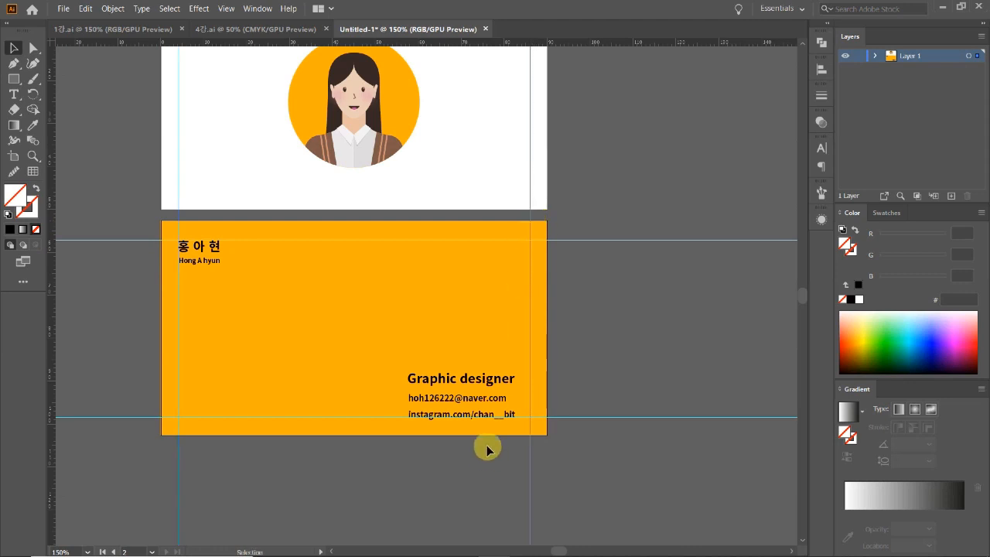
drag(471, 398, 485, 400)
Nudge the three contact lines up slightly with the arrow key.
click(430, 470)
key(ctrl+minus)
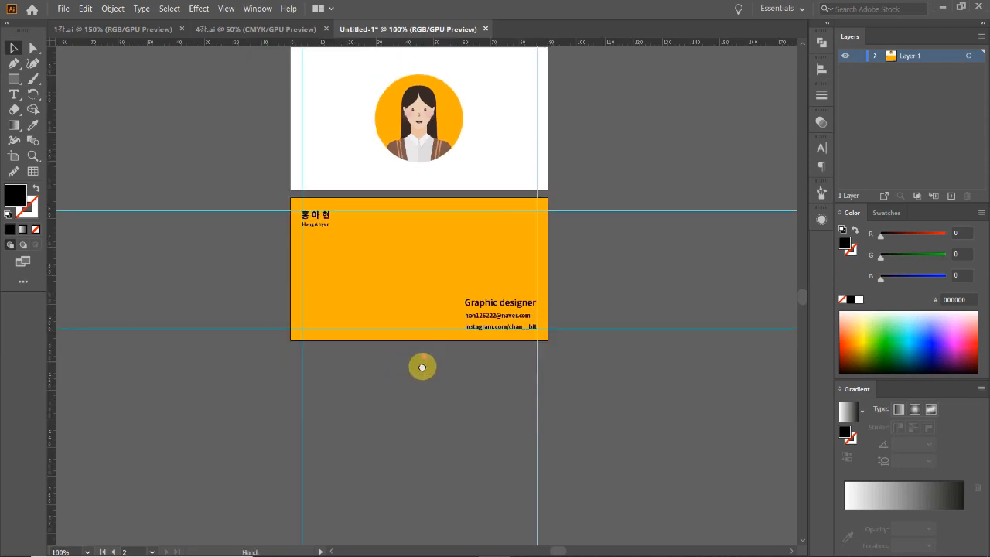
drag(424, 351, 418, 411)
key(ctrl+plus)
key(ctrl+plus)
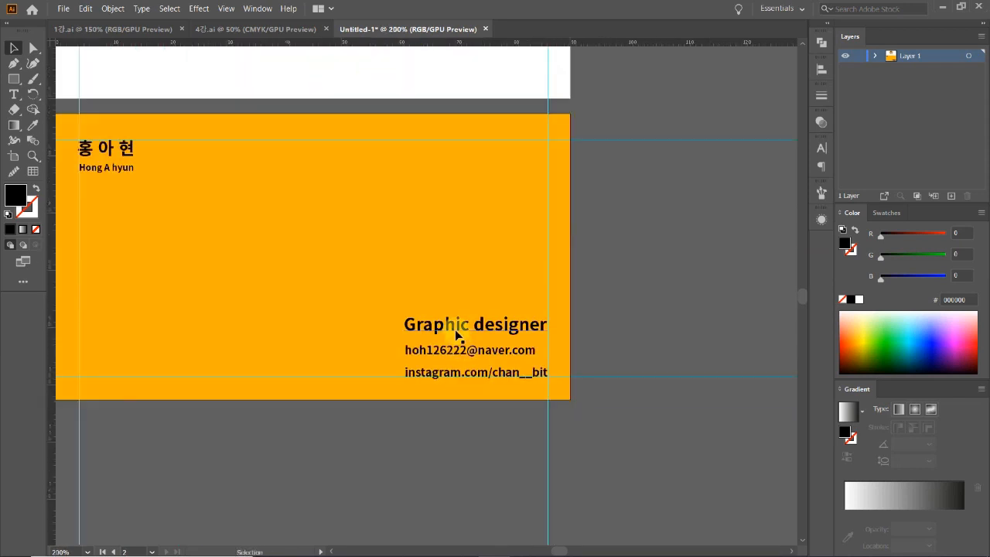
drag(441, 278, 585, 309)
click(639, 402)
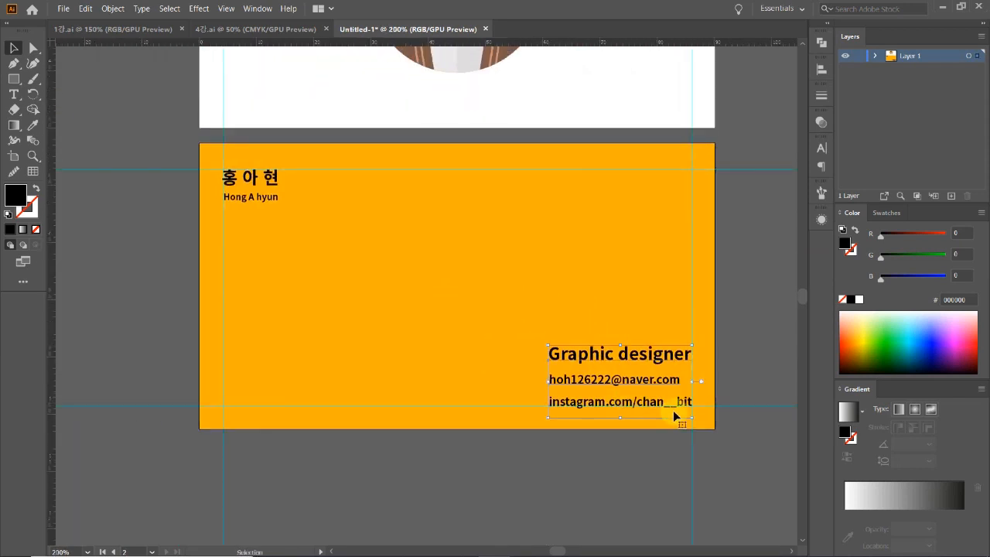
key(Up)
click(554, 466)
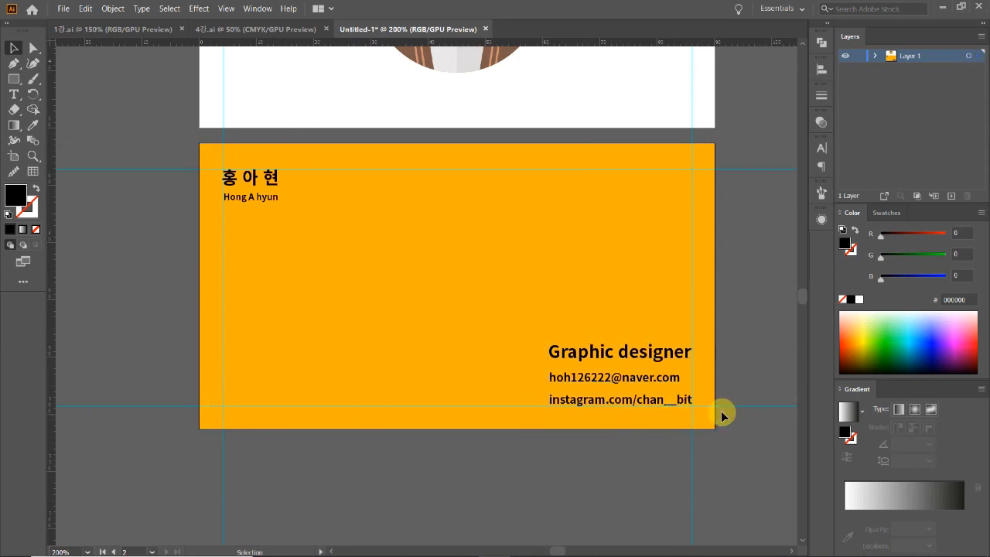
key(ctrl+minus)
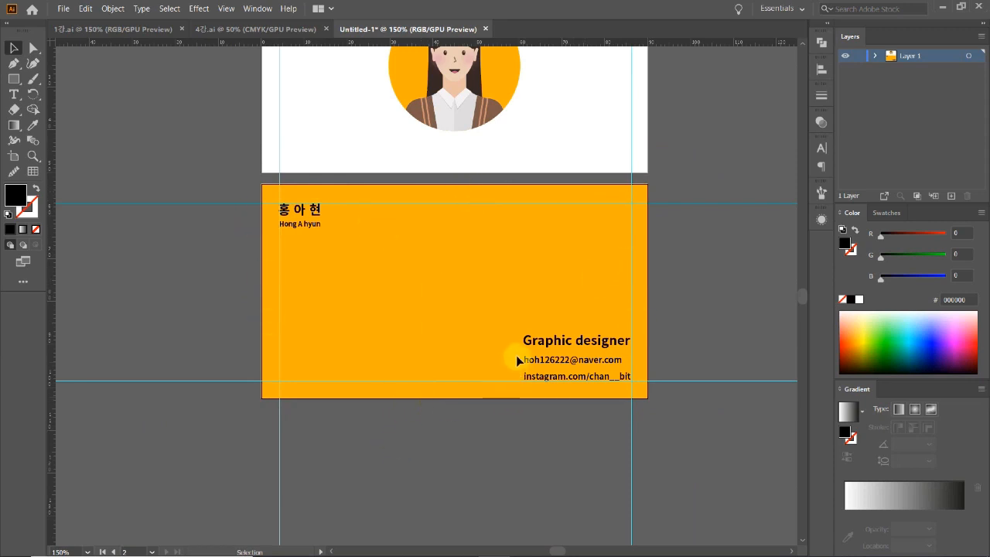
Shift the Korean name and the English name lines slightly to the right.
ctrl+click(326, 244)
ctrl+click(393, 279)
ctrl+click(394, 279)
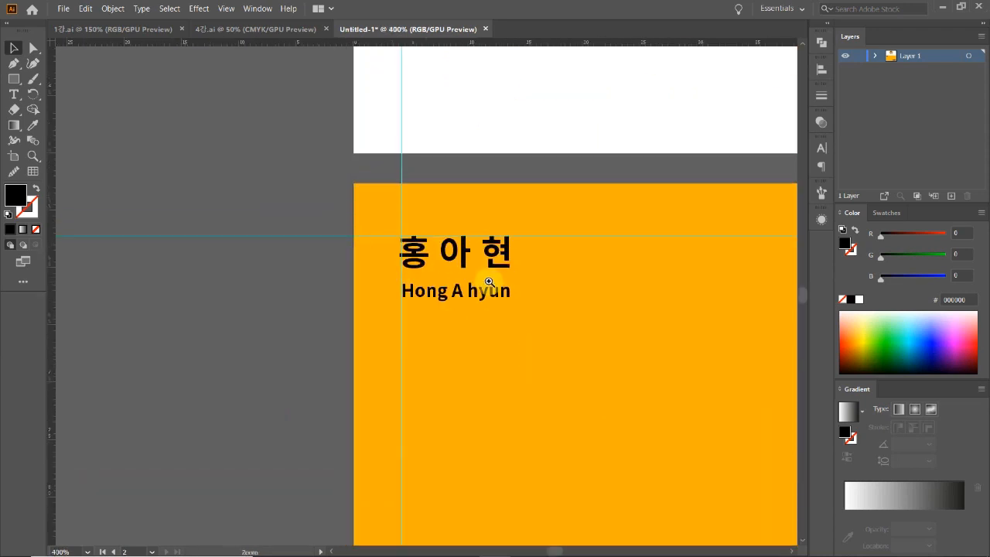
ctrl+click(489, 282)
click(364, 232)
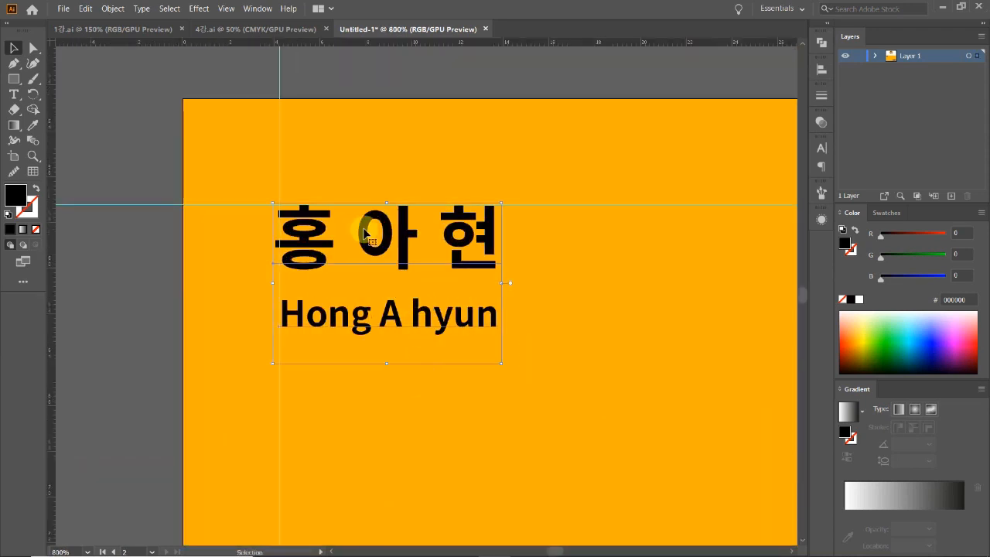
click(388, 392)
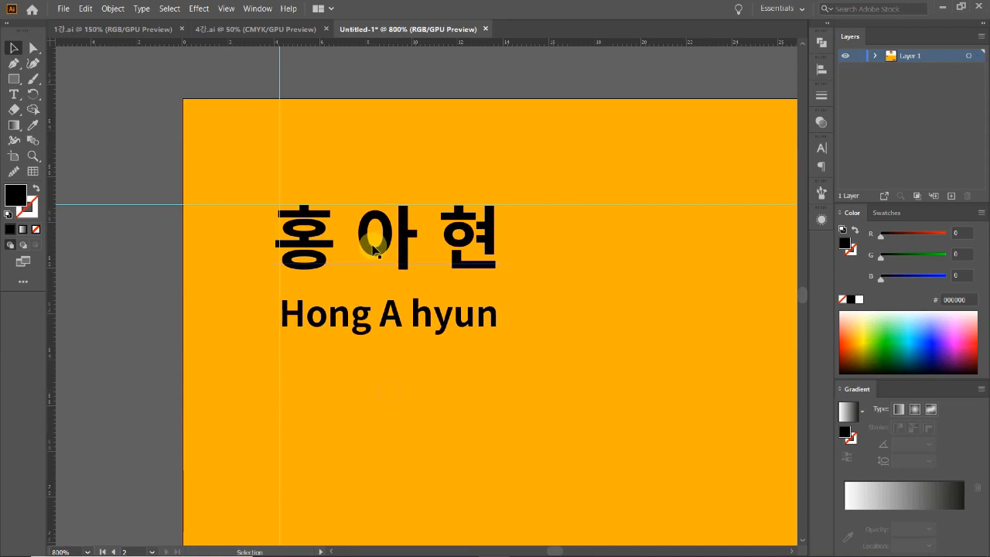
click(376, 249)
click(394, 379)
drag(402, 249, 405, 250)
click(401, 367)
drag(407, 325, 411, 326)
click(441, 399)
Select the two horizontal guides beside the card and delete them.
scroll(459, 372, down, 5)
drag(463, 228, 289, 313)
drag(570, 166, 612, 440)
key(Delete)
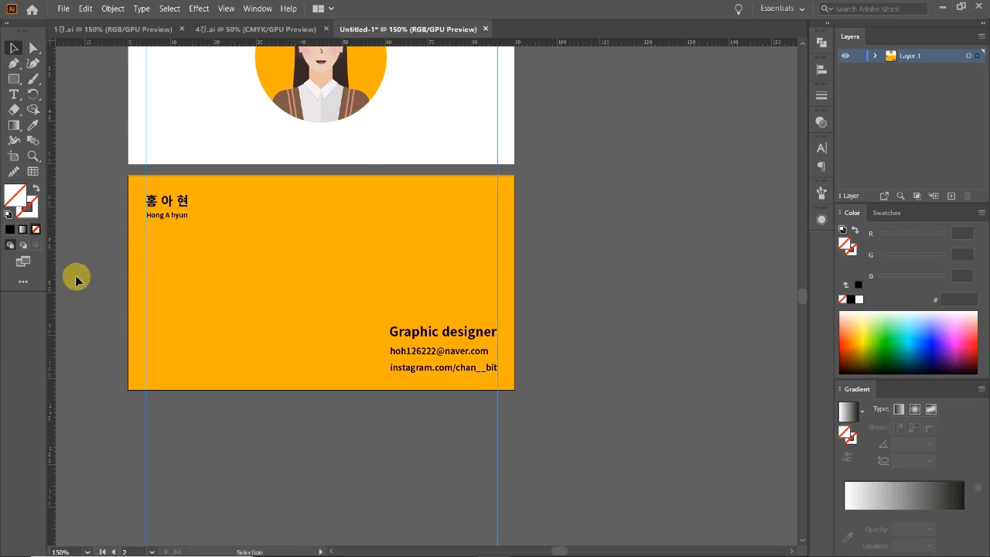
Set the fill of all text on the yellow card to white #FFFFFF.
key(ctrl+minus)
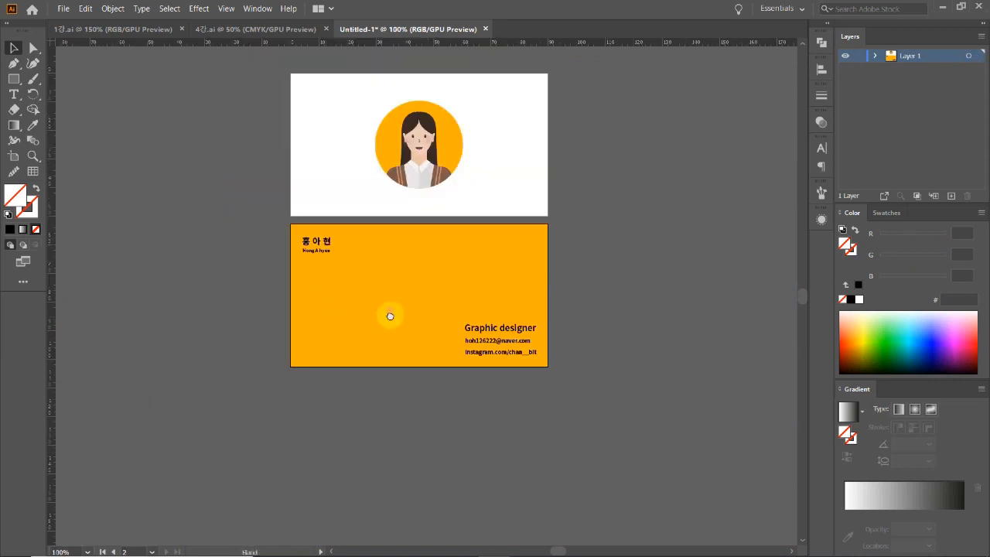
drag(389, 310, 388, 330)
drag(245, 239, 512, 424)
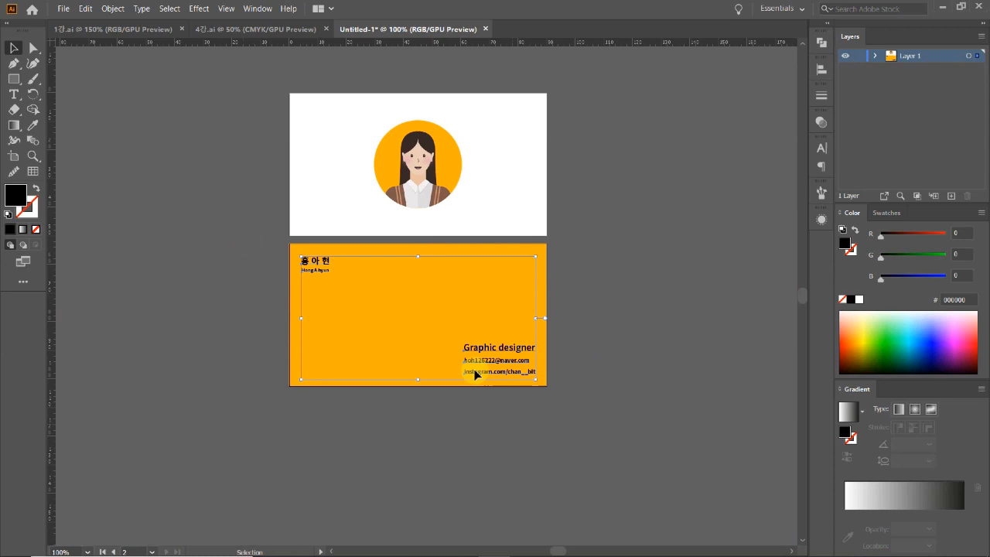
double_click(20, 198)
drag(623, 233, 591, 201)
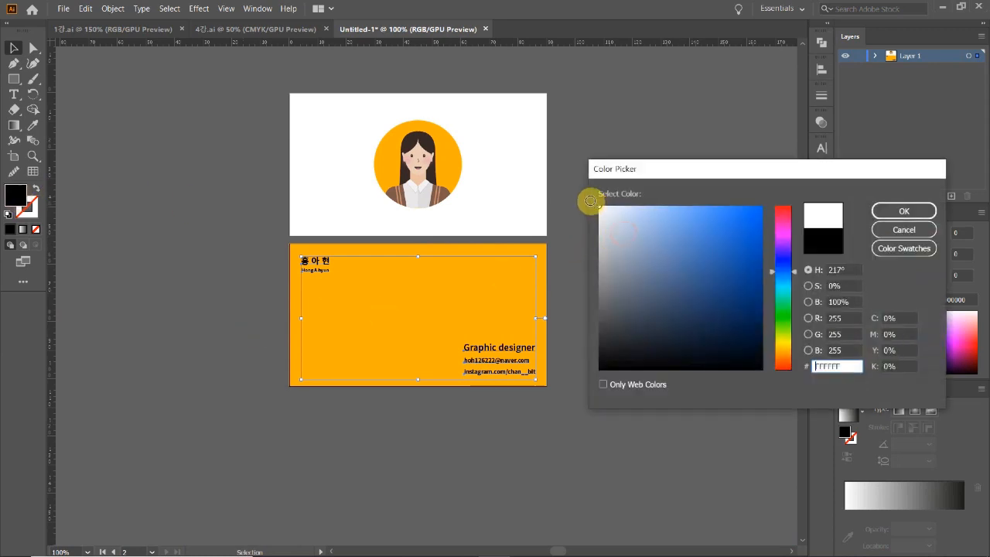
click(882, 209)
click(642, 321)
Zoom in to check the white text, then zoom back out to both cards.
click(370, 313)
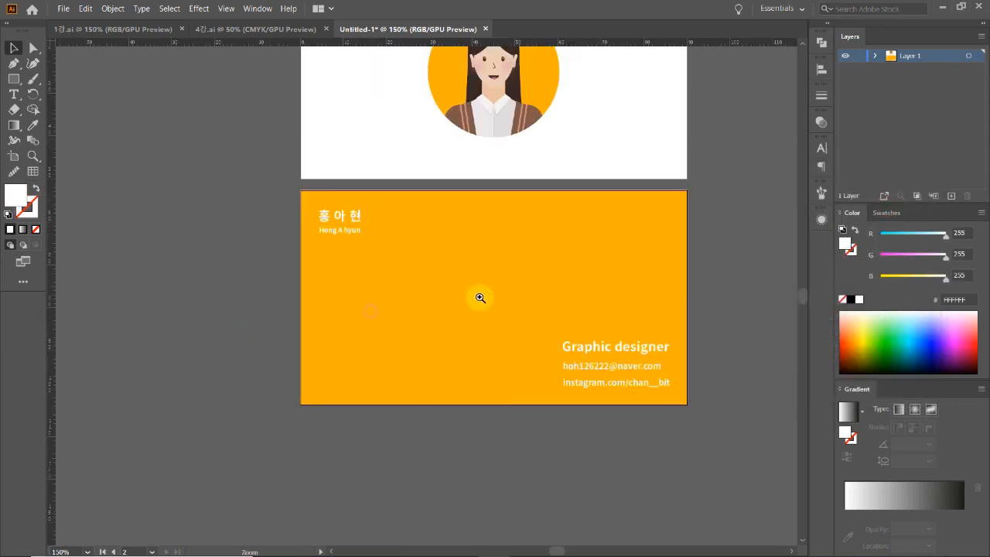
click(551, 334)
click(468, 335)
drag(307, 276, 493, 380)
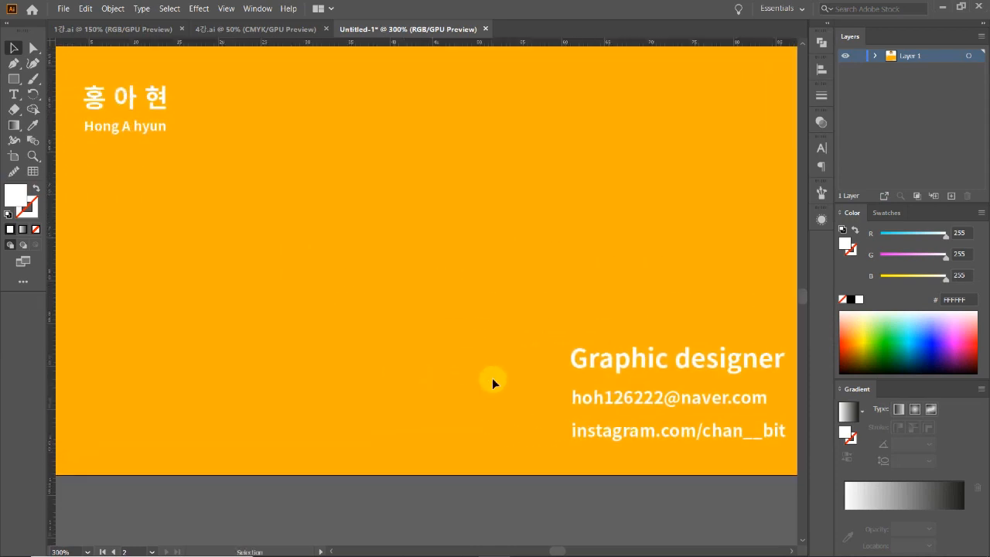
ctrl+alt+click(511, 353)
ctrl+alt+click(457, 330)
ctrl+alt+click(449, 294)
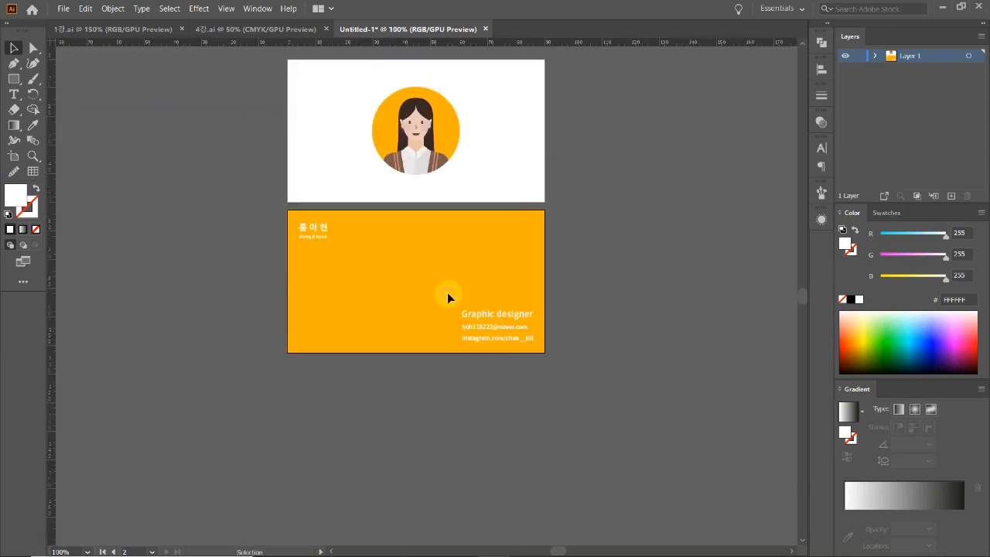
scroll(366, 381, up, 1)
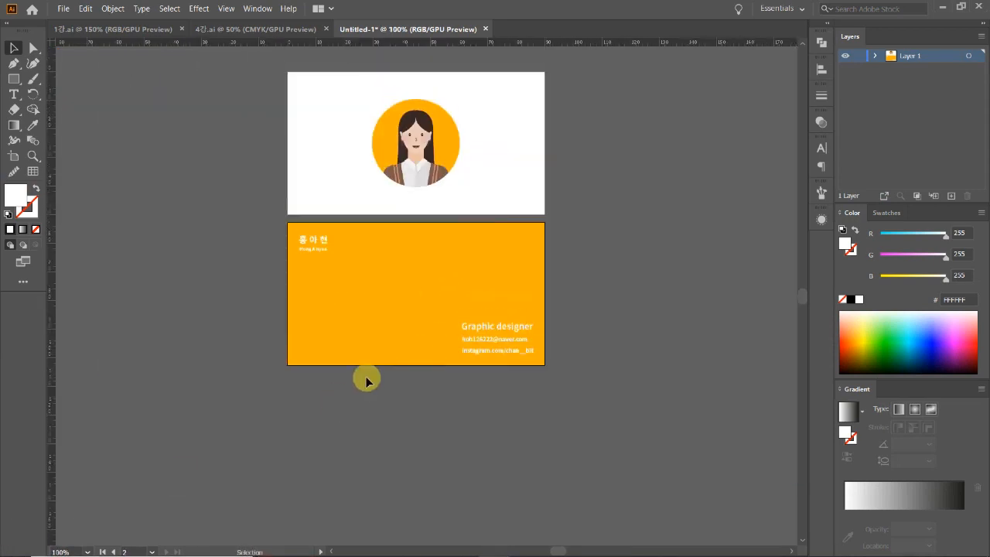
ctrl+click(437, 327)
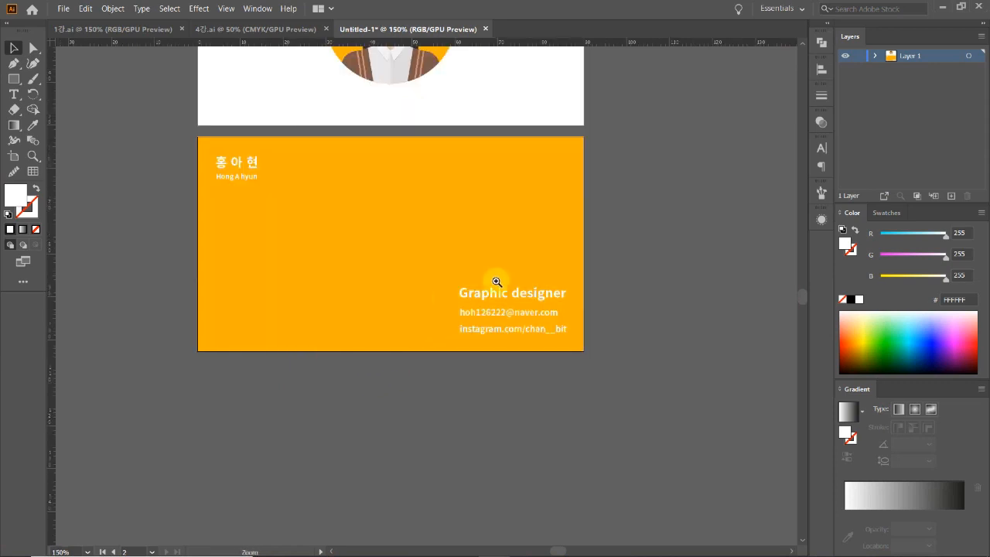
Select the e-mail and Instagram lines and set their font size to 5 pt.
ctrl+click(455, 288)
ctrl+click(481, 340)
ctrl+click(408, 304)
click(420, 267)
shift+click(417, 306)
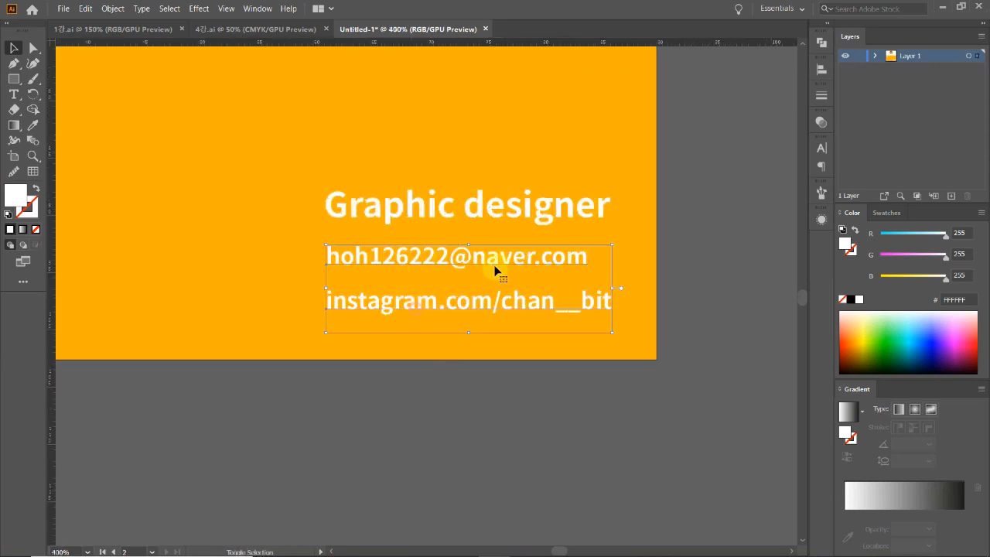
click(822, 147)
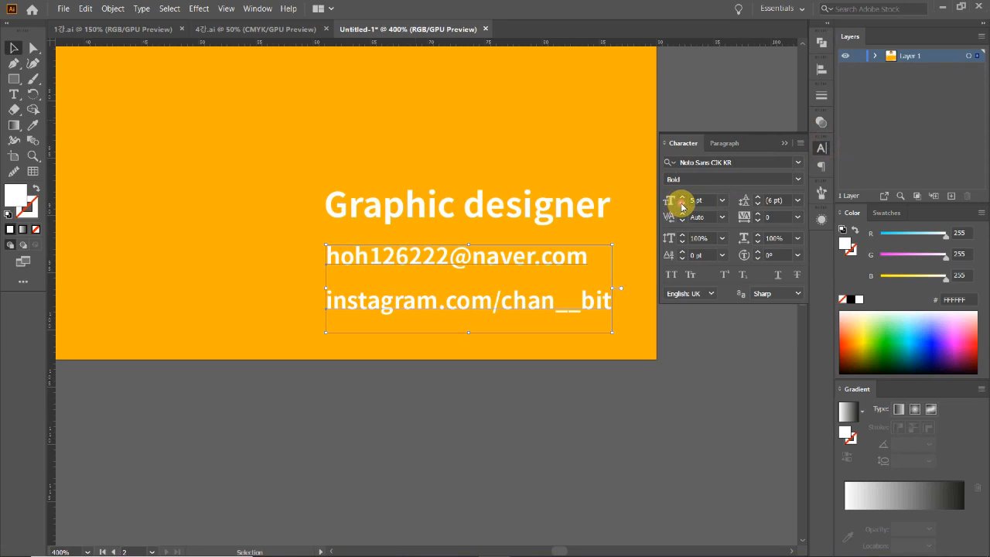
click(683, 205)
click(672, 365)
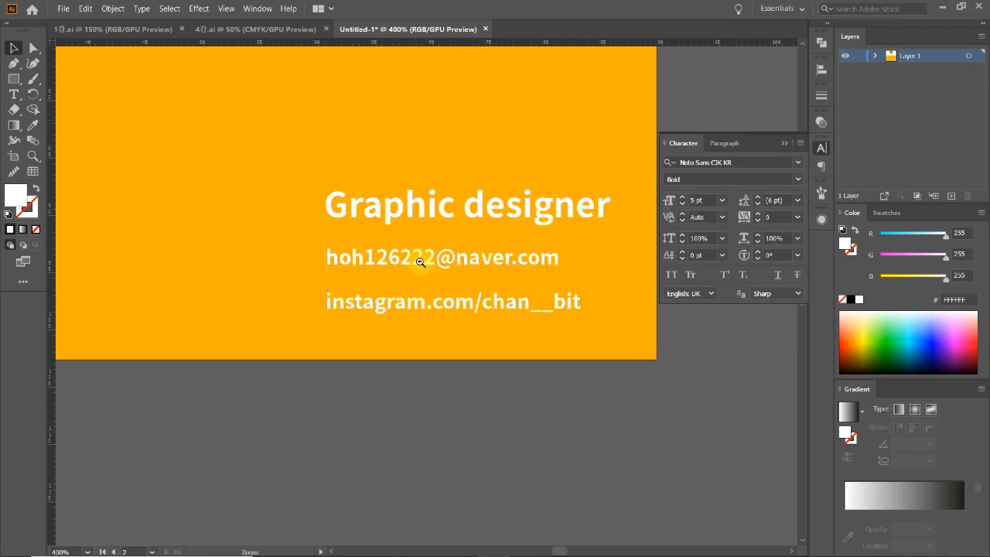
Zoom in and out to check the smaller contact lines, then collapse the Character panel.
ctrl+alt+click(420, 262)
ctrl+alt+click(420, 262)
ctrl+alt+click(420, 262)
ctrl+alt+click(360, 307)
ctrl+click(483, 310)
ctrl+click(425, 321)
ctrl+click(424, 303)
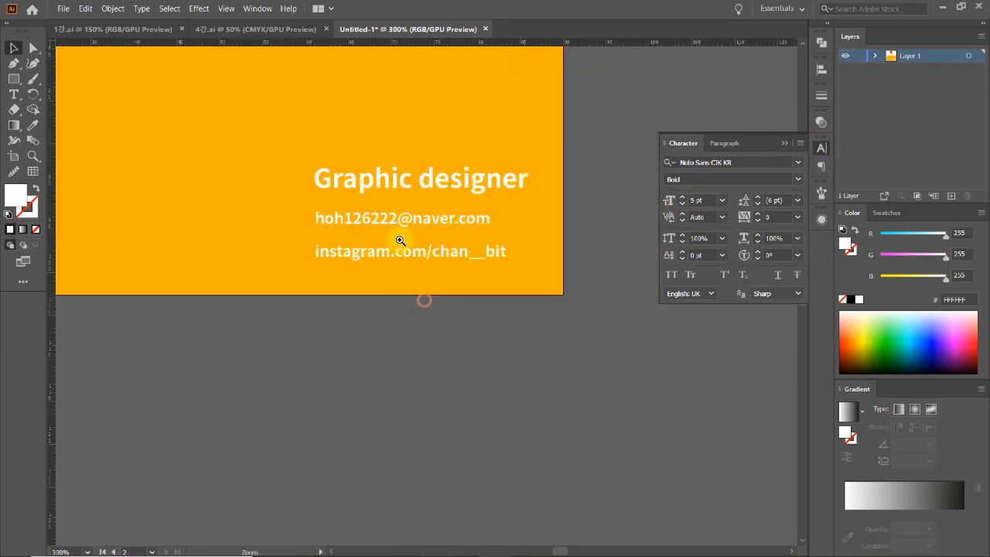
drag(389, 220, 390, 231)
ctrl+alt+click(390, 318)
ctrl+alt+click(338, 278)
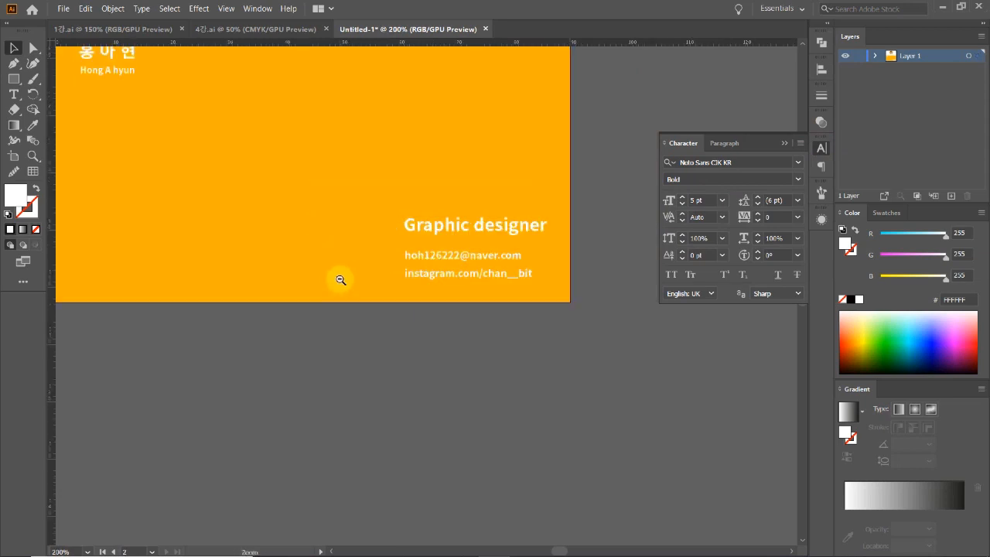
ctrl+alt+click(475, 294)
ctrl+alt+click(596, 287)
click(817, 147)
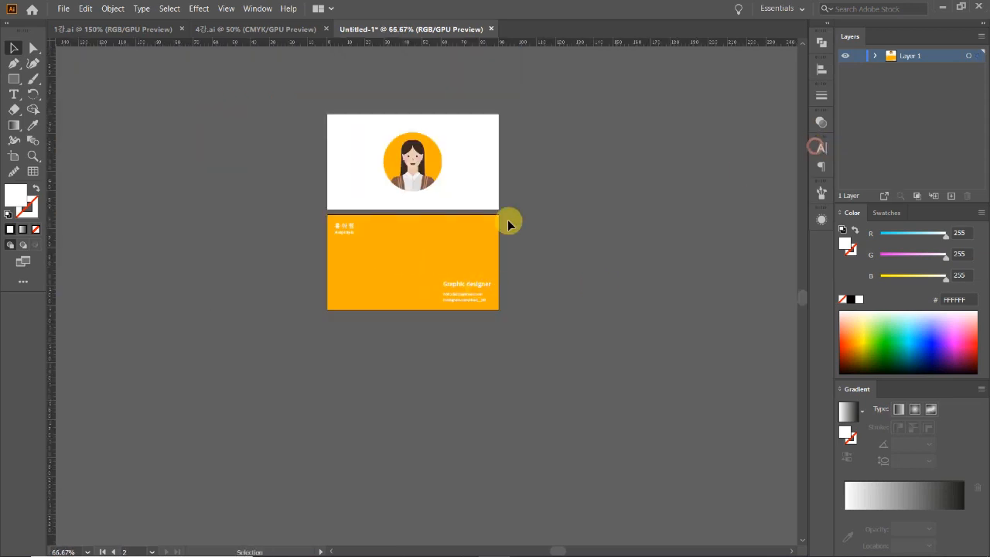
ctrl+click(362, 238)
drag(558, 310, 520, 308)
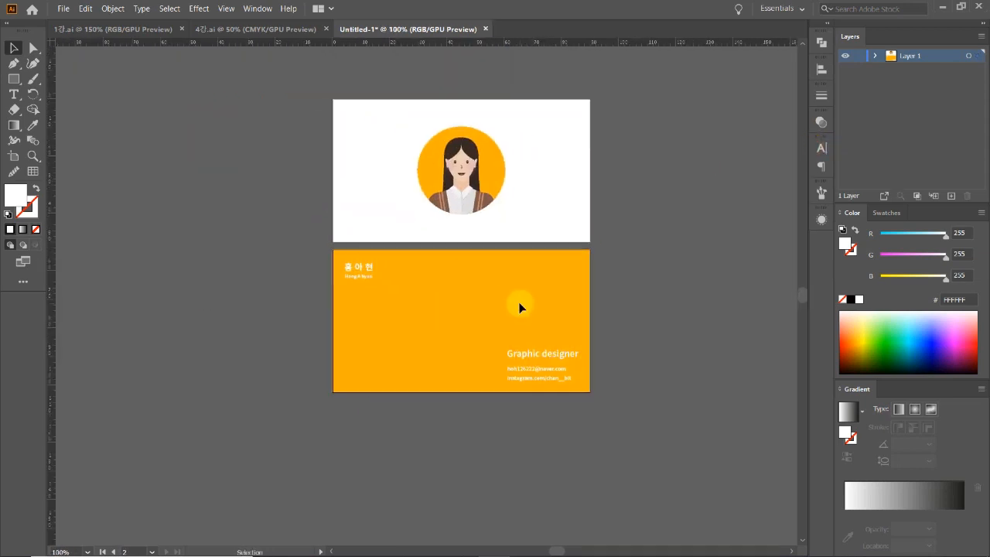
scroll(520, 308, up, 1)
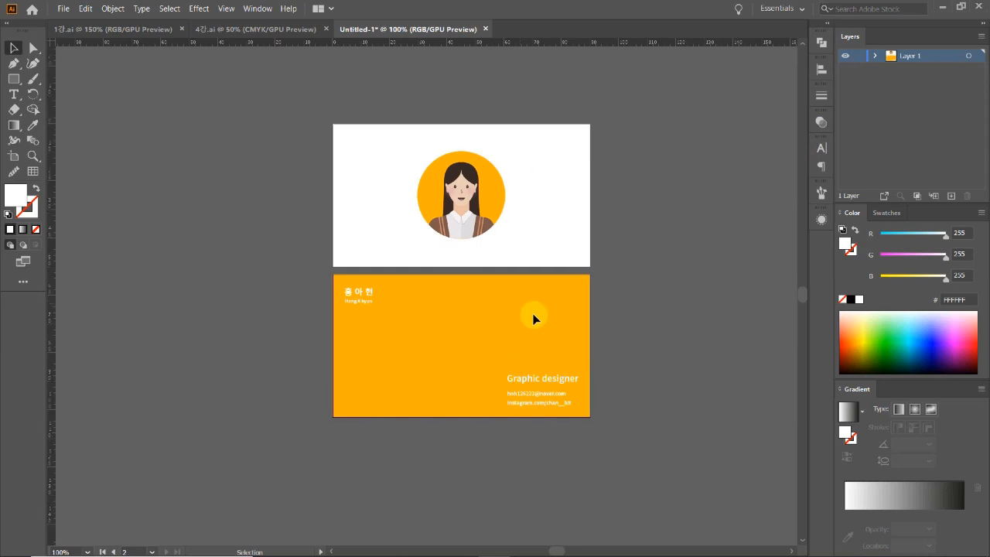
scroll(518, 309, right, 1)
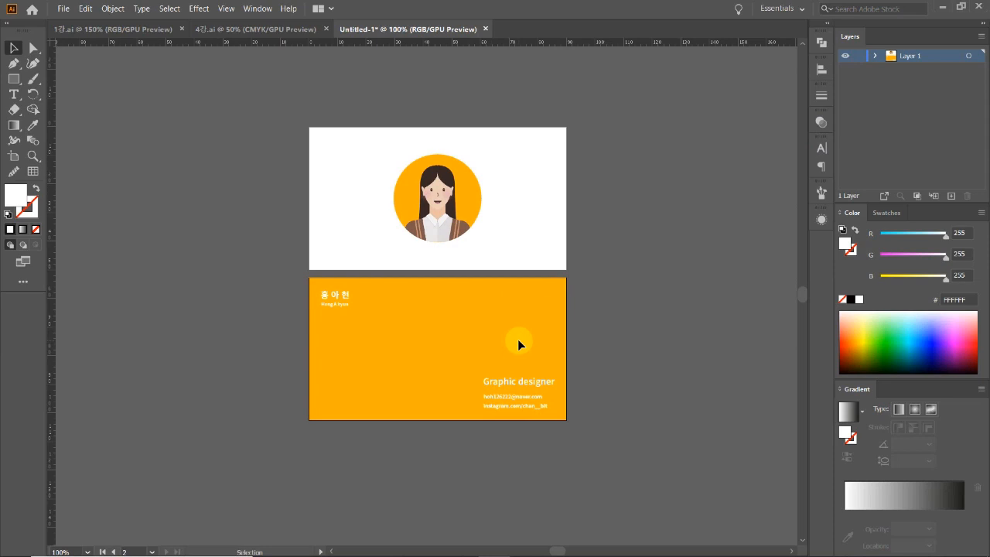
scroll(383, 303, down, 1)
scroll(387, 302, right, 3)
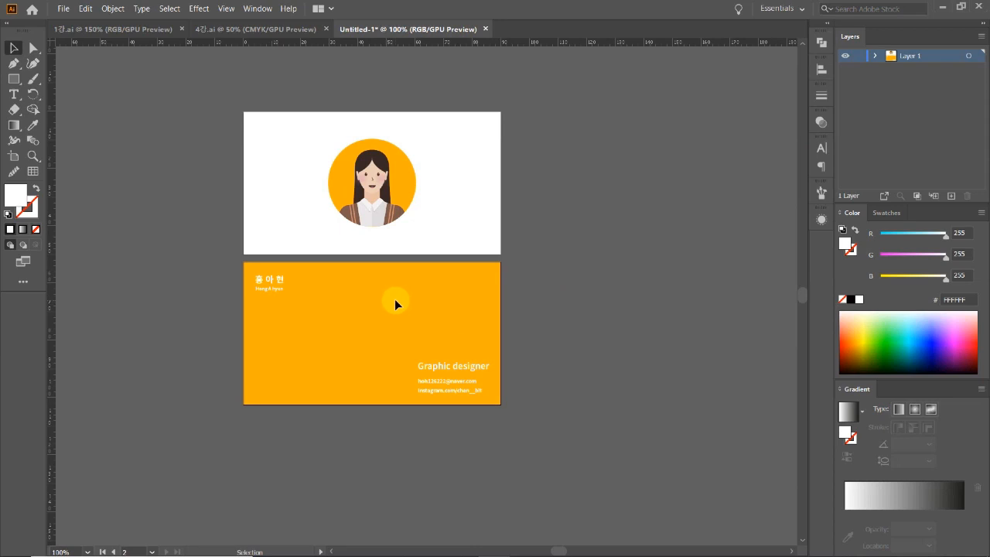
scroll(348, 287, right, 2)
scroll(325, 280, up, 1)
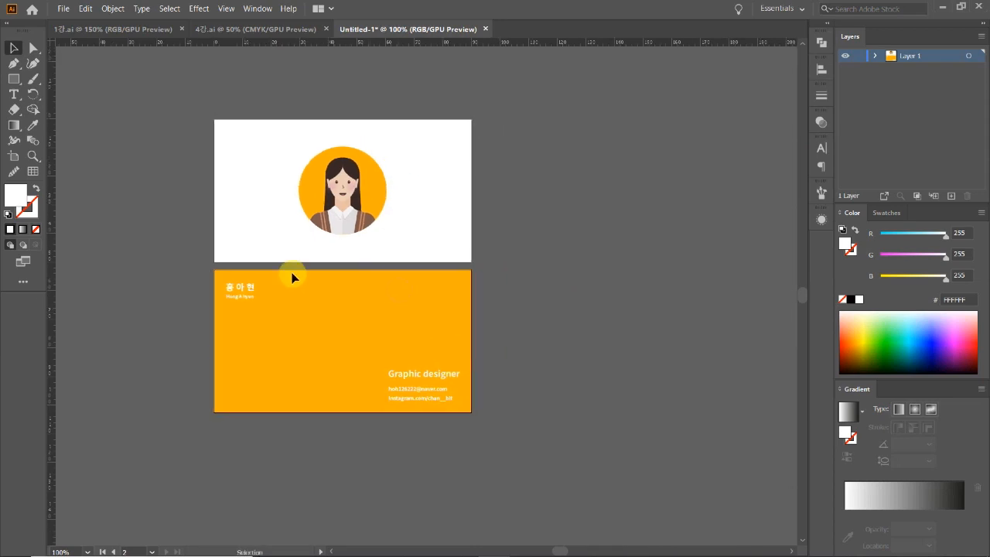
click(13, 155)
click(11, 48)
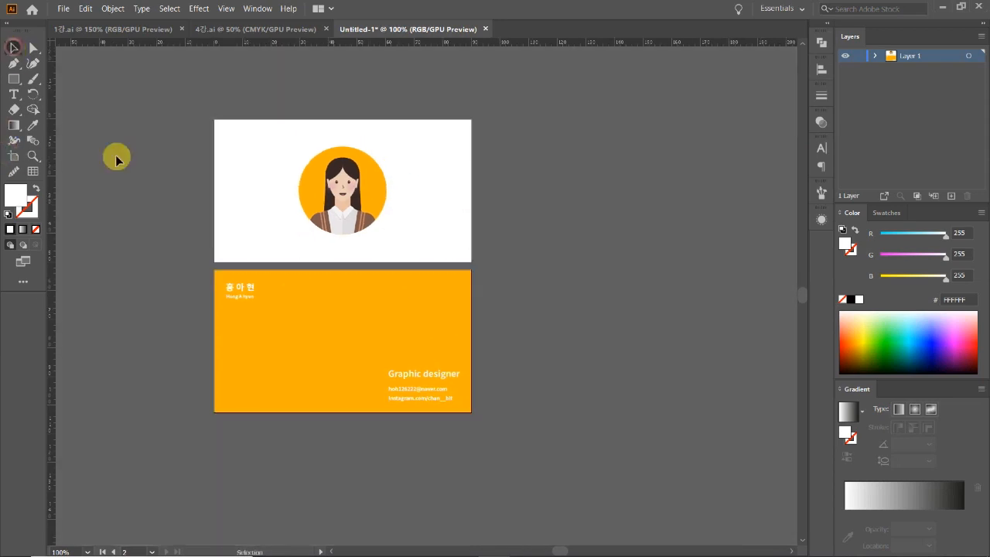
click(106, 28)
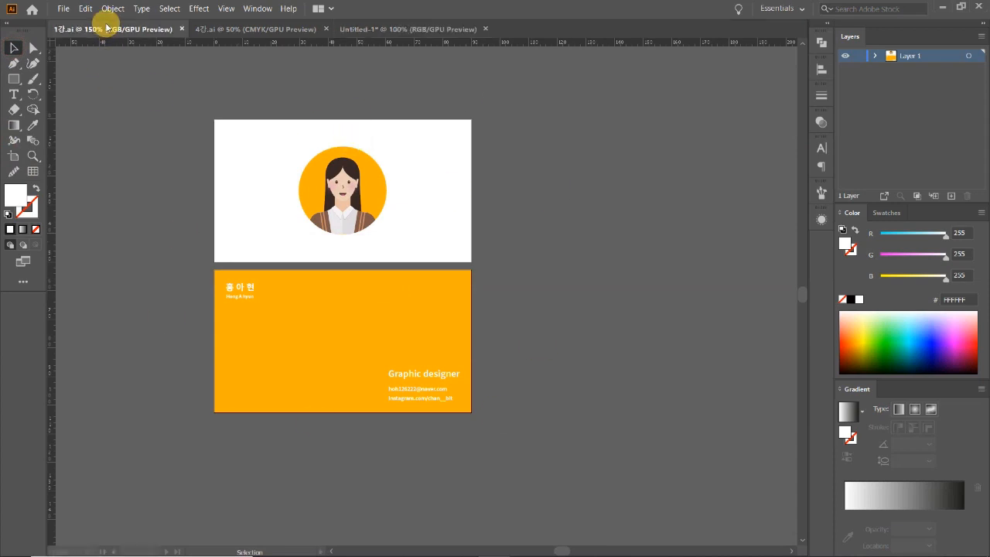
click(425, 30)
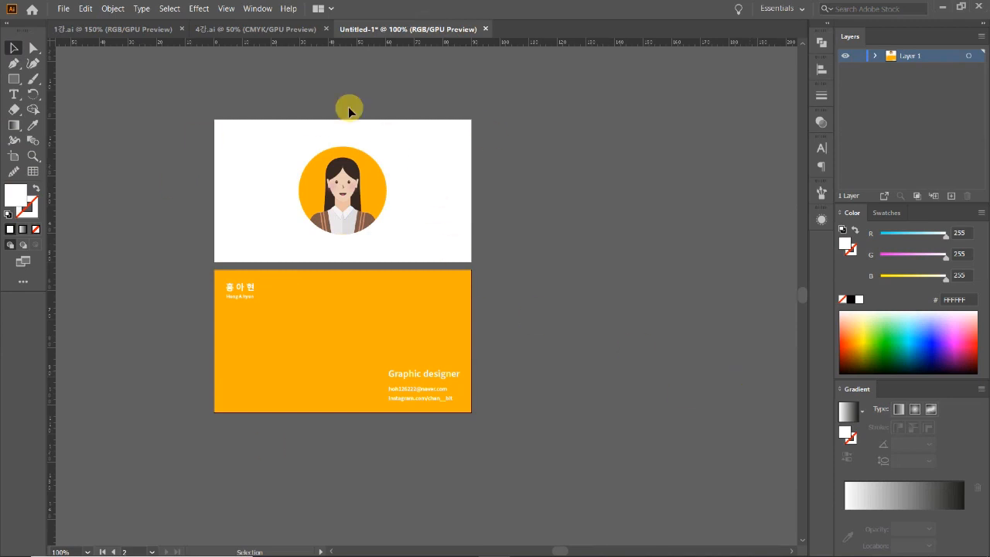
Duplicate the top and bottom artboards to the right, dismissing the locked-objects warning.
drag(336, 272, 298, 267)
click(11, 156)
click(380, 224)
shift+click(381, 277)
drag(389, 232, 661, 236)
click(582, 302)
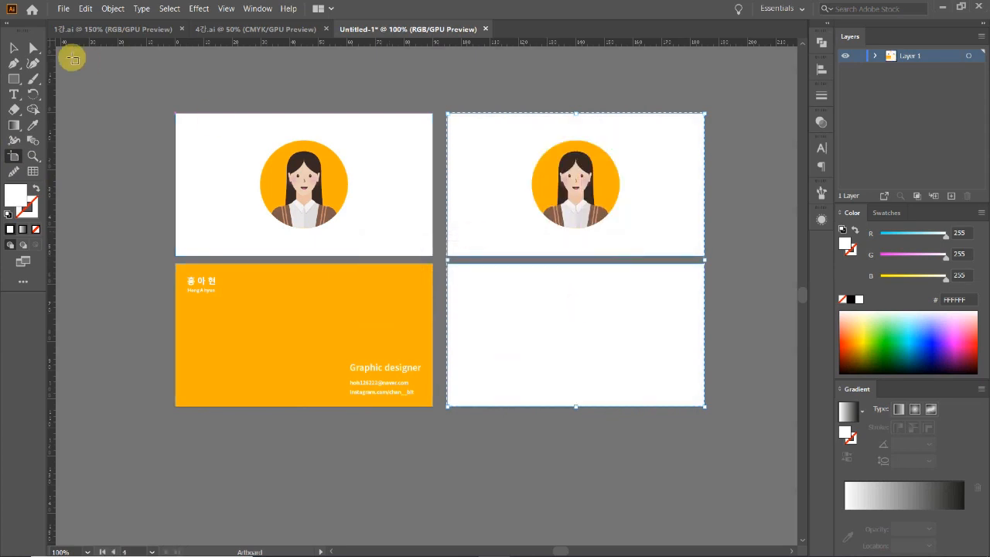
click(19, 51)
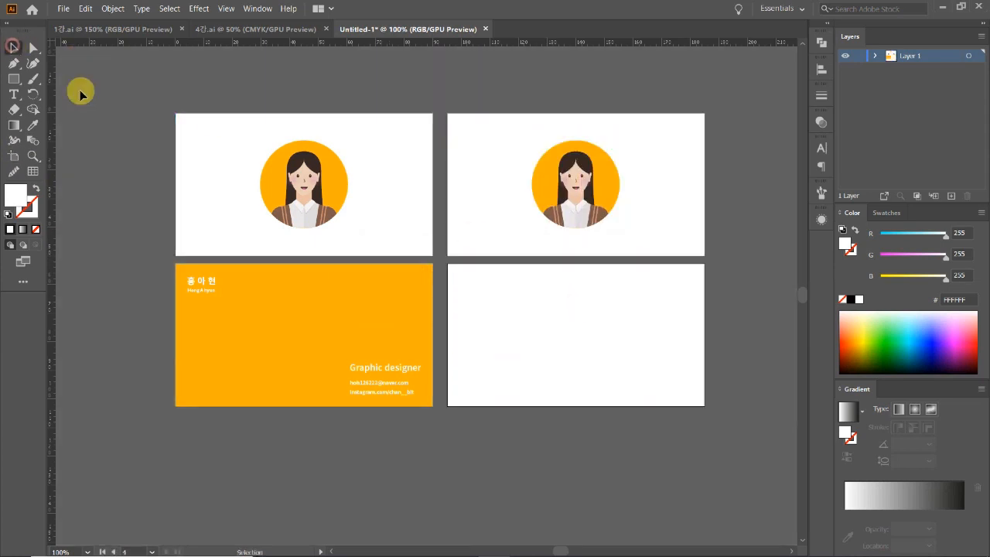
Unlock the yellow card background and Alt-drag a copy of the back card onto the lower-right artboard.
click(875, 55)
drag(398, 301, 588, 291)
click(375, 316)
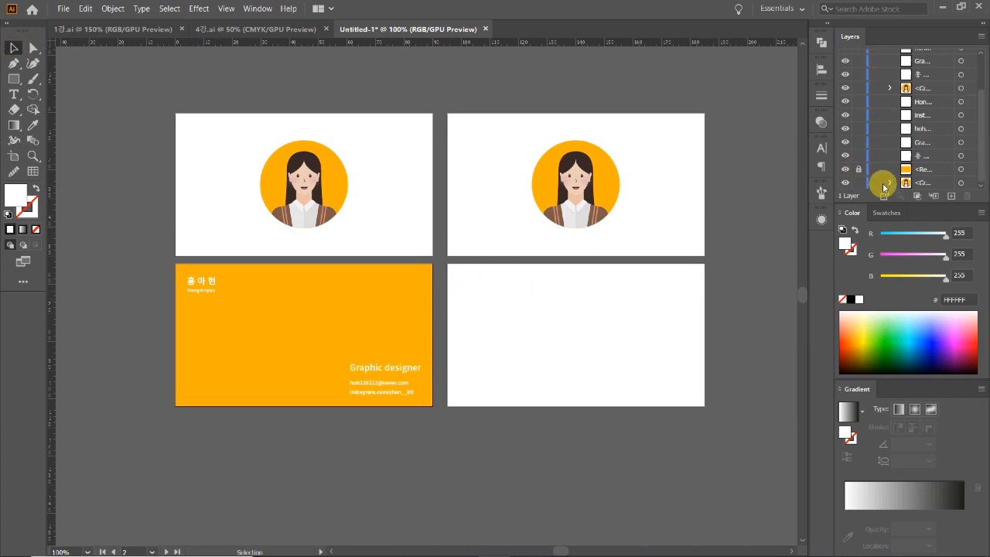
click(860, 169)
drag(406, 319, 670, 313)
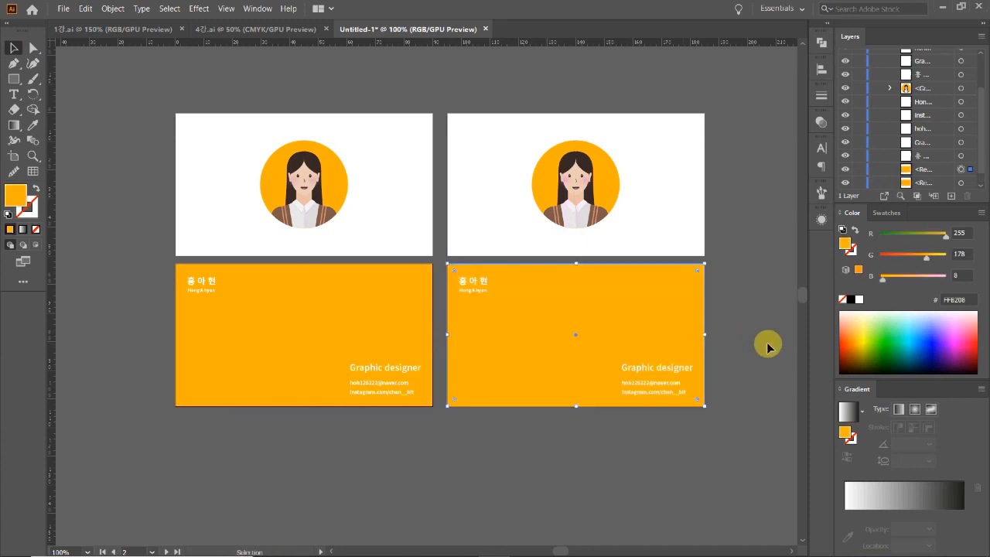
drag(774, 239, 726, 267)
click(248, 133)
click(261, 103)
click(478, 95)
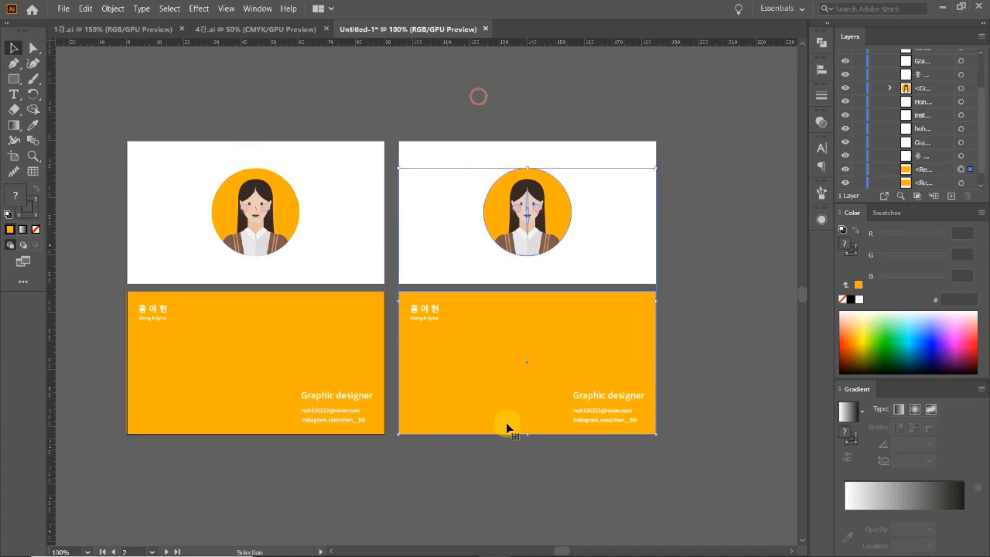
Convert the right-hand yellow card's text to outlines with Type > Create Outlines.
drag(653, 489, 406, 301)
key(alt+t)
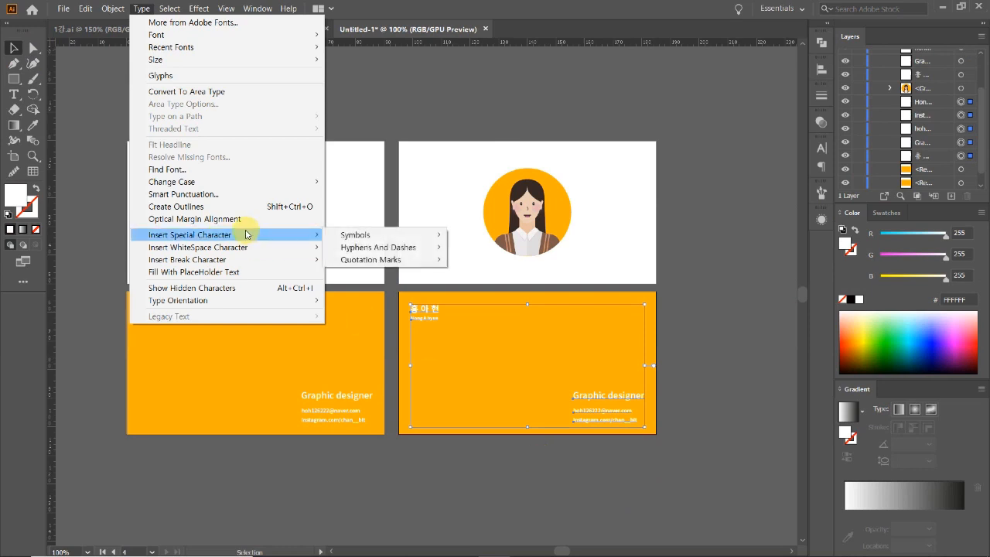
mouse_move(207, 260)
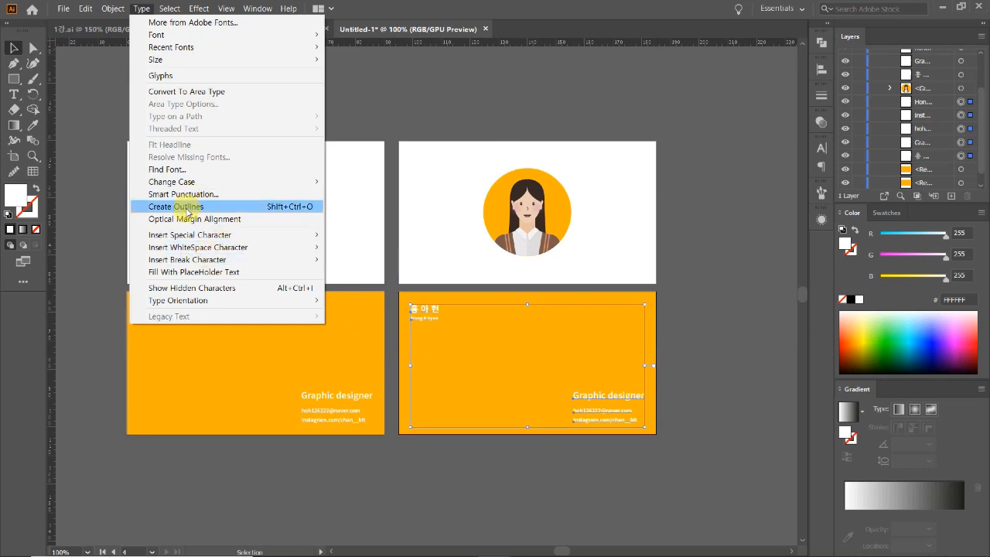
click(187, 207)
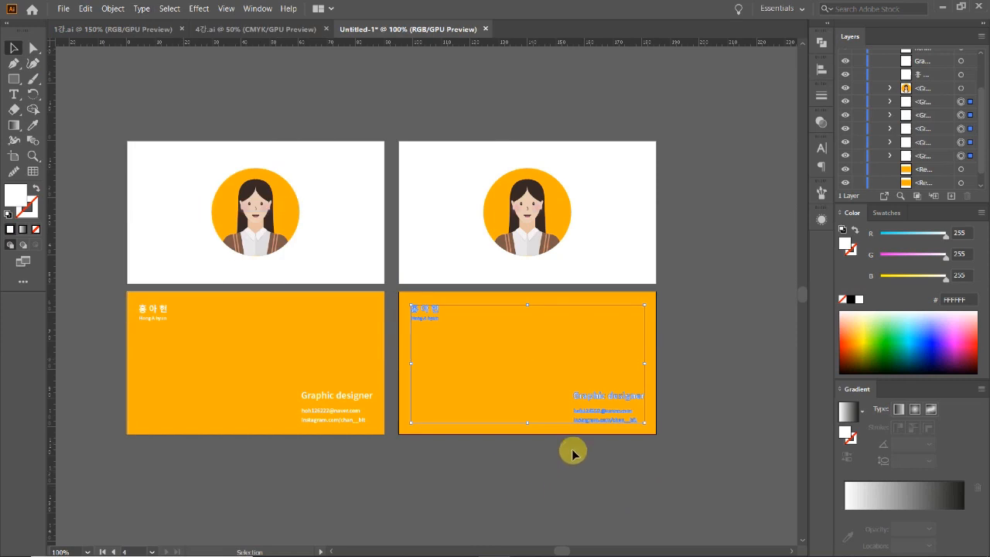
Zoom in to inspect the outlined name groups, then zoom back out and recentre.
click(536, 443)
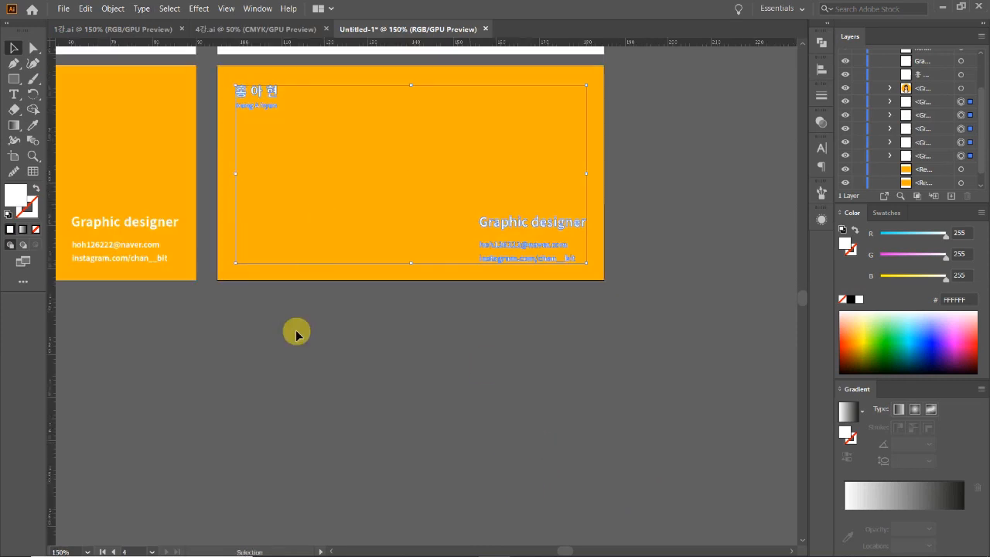
click(335, 186)
click(382, 229)
click(368, 180)
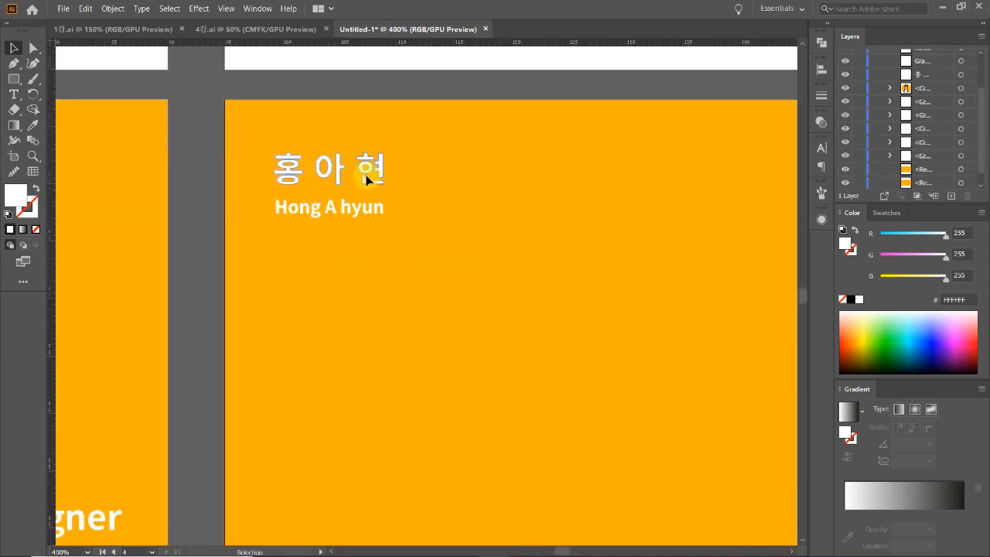
double_click(348, 207)
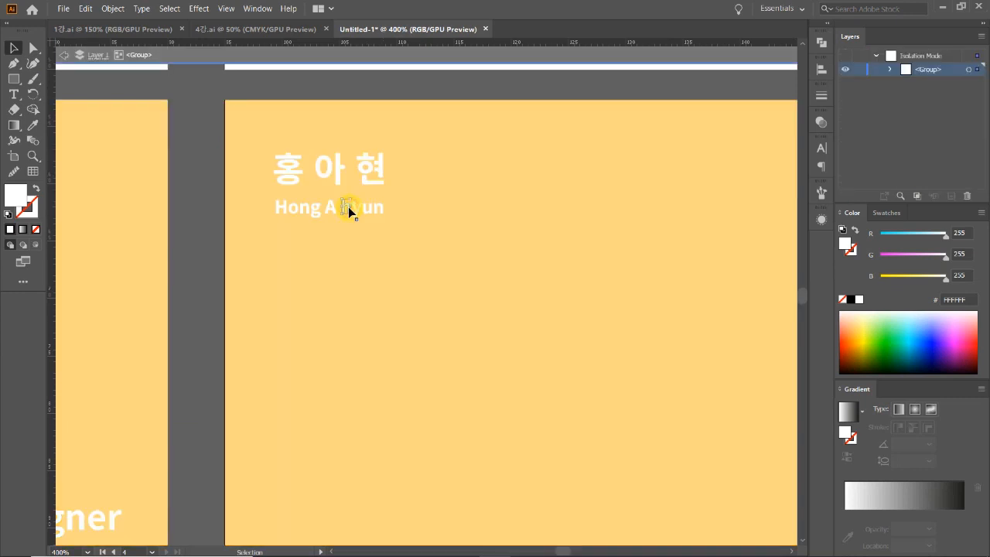
double_click(360, 232)
key(ctrl+minus)
key(ctrl+minus)
key(ctrl+minus)
key(ctrl+minus)
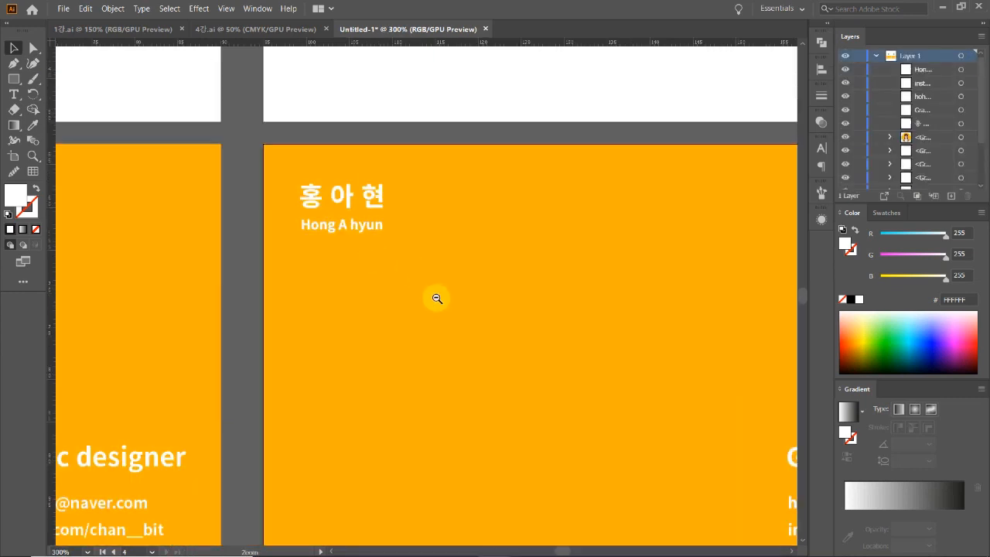
drag(478, 402, 560, 418)
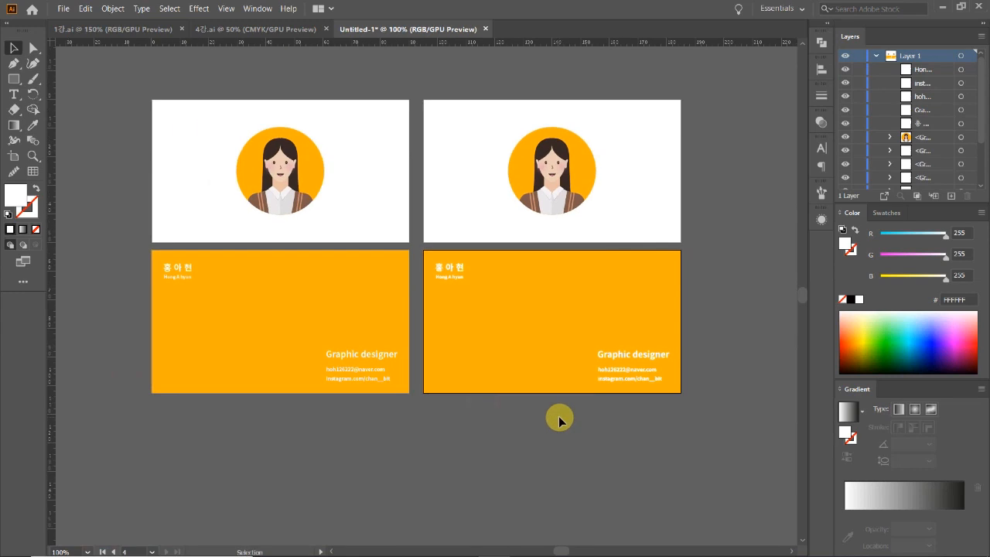
click(603, 356)
key(ctrl+z)
drag(633, 361, 634, 370)
key(ctrl+z)
click(638, 420)
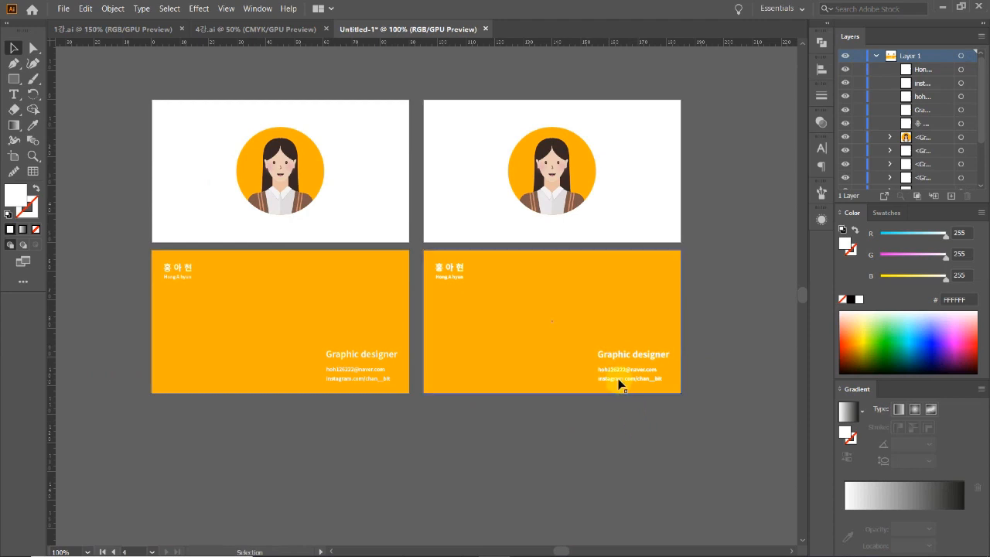
click(617, 373)
click(609, 412)
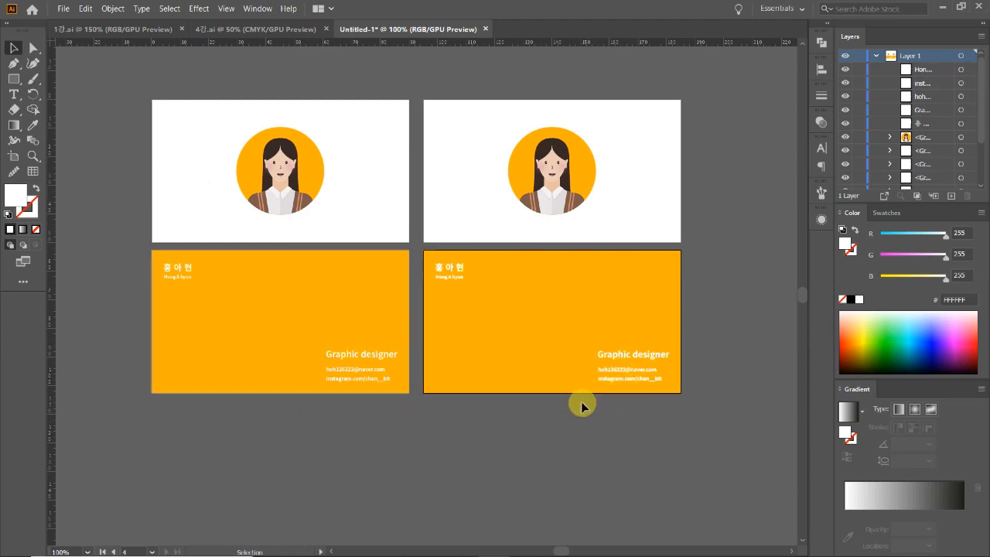
drag(402, 398, 448, 426)
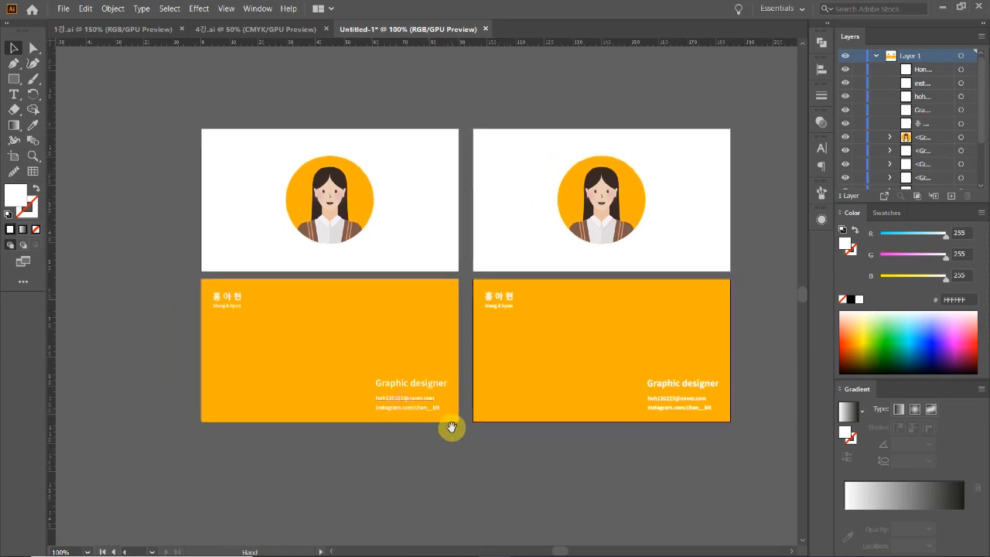
click(223, 316)
click(732, 469)
click(491, 297)
click(602, 511)
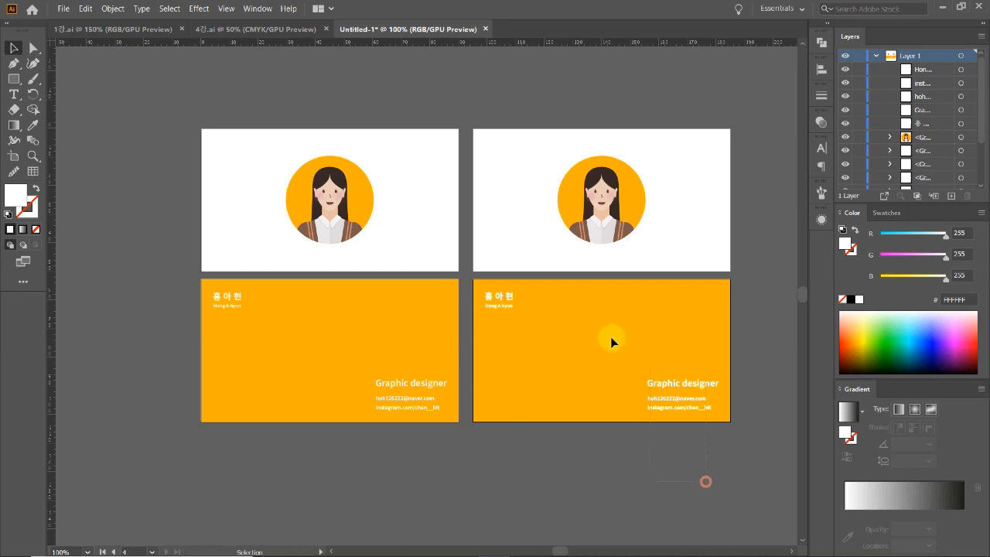
click(514, 285)
click(602, 454)
drag(465, 468, 450, 490)
click(216, 123)
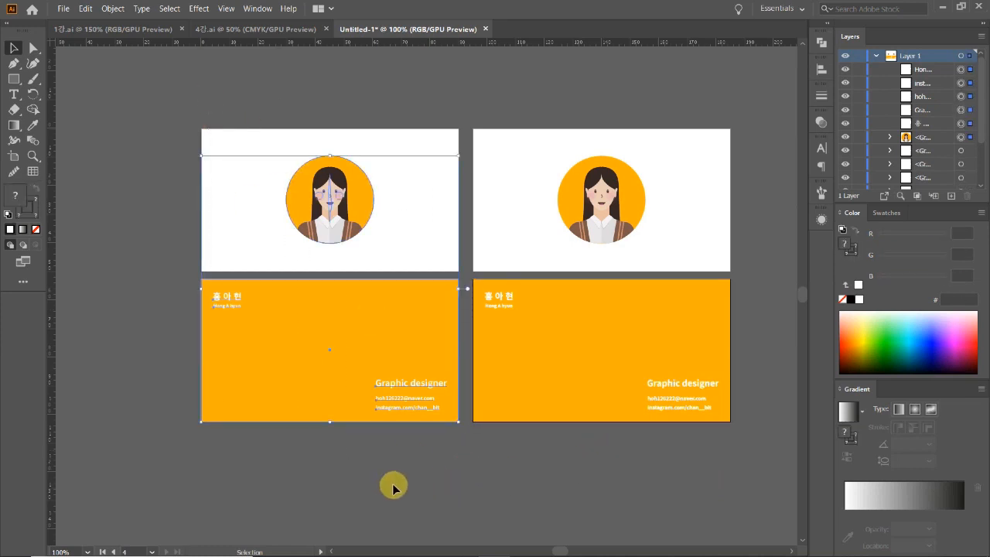
click(683, 479)
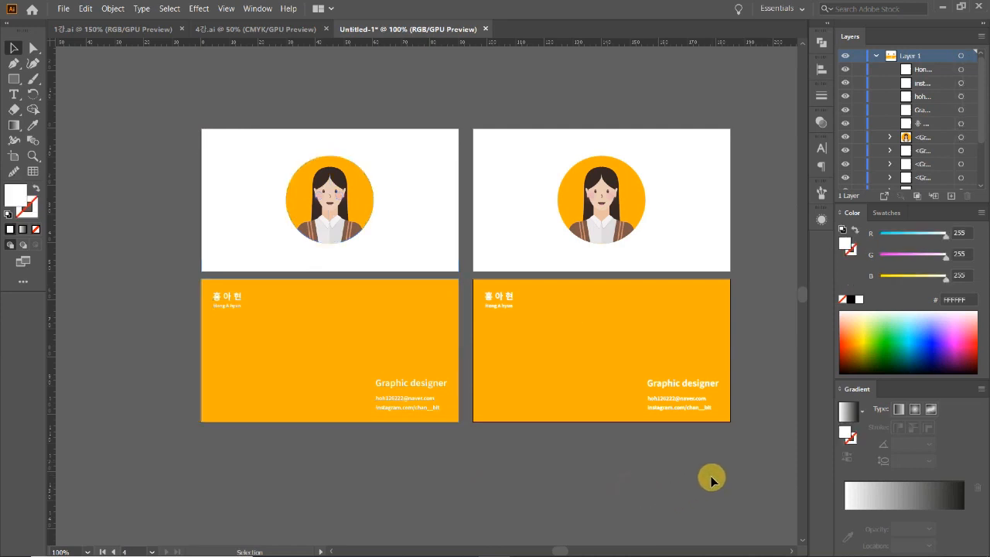
drag(711, 480, 484, 104)
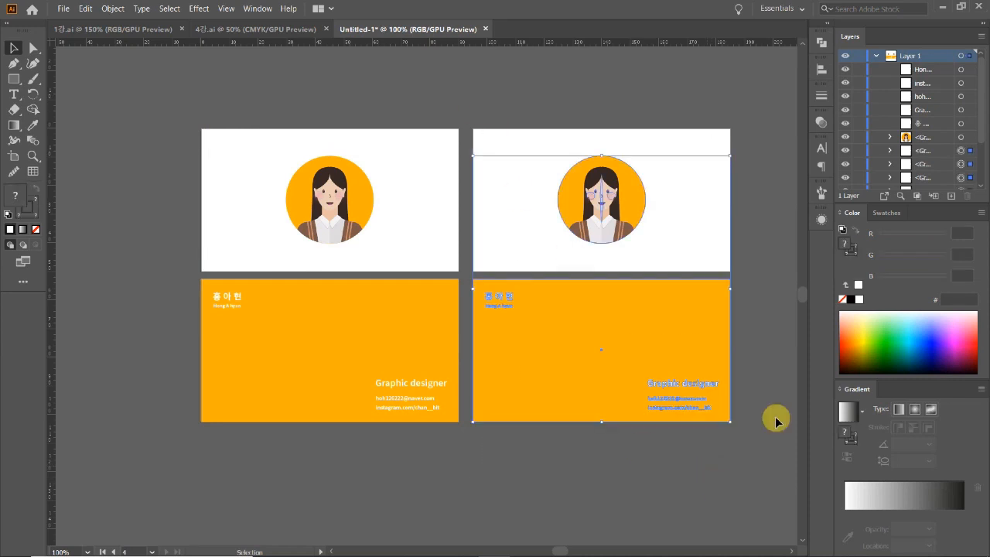
click(560, 481)
click(216, 294)
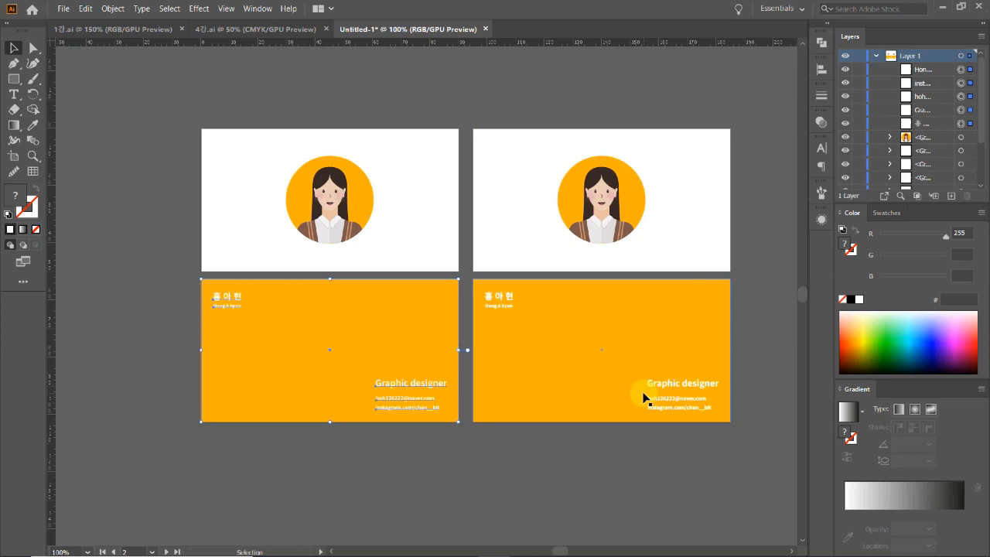
click(573, 458)
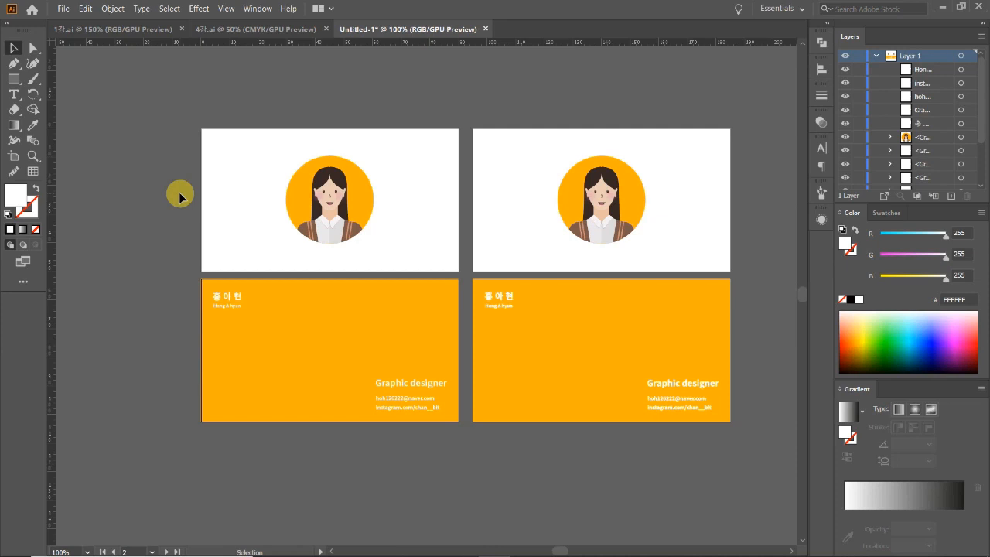
click(529, 485)
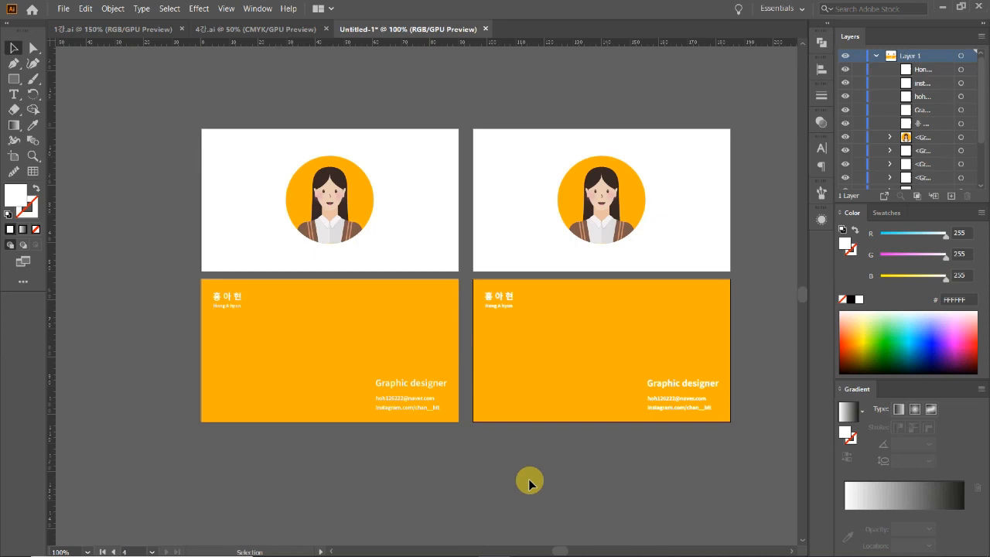
click(179, 198)
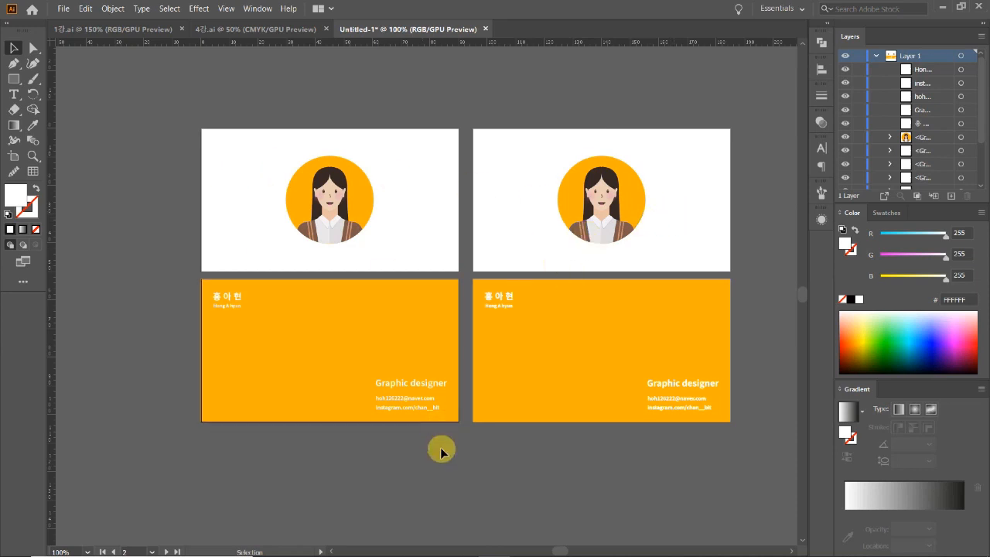
click(206, 287)
click(410, 525)
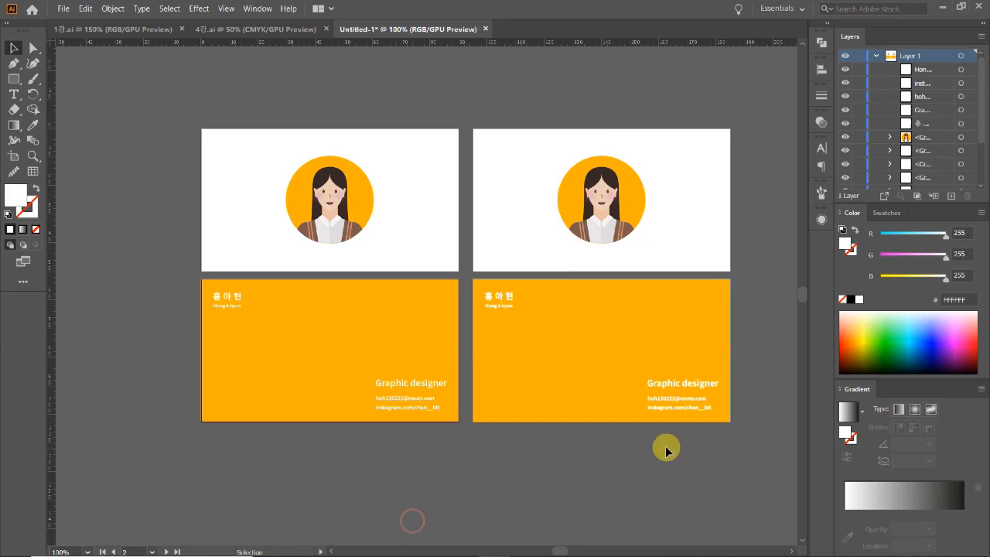
click(490, 287)
click(516, 482)
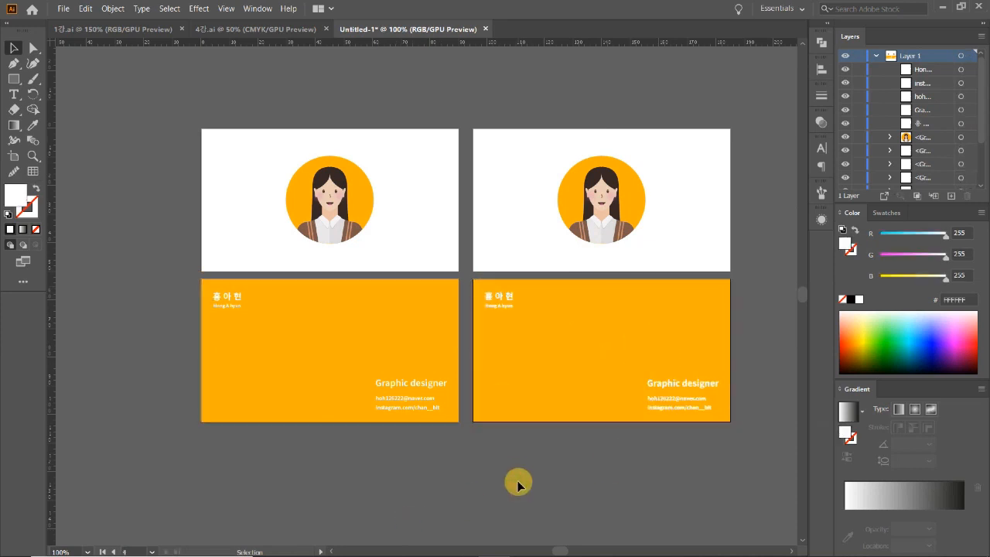